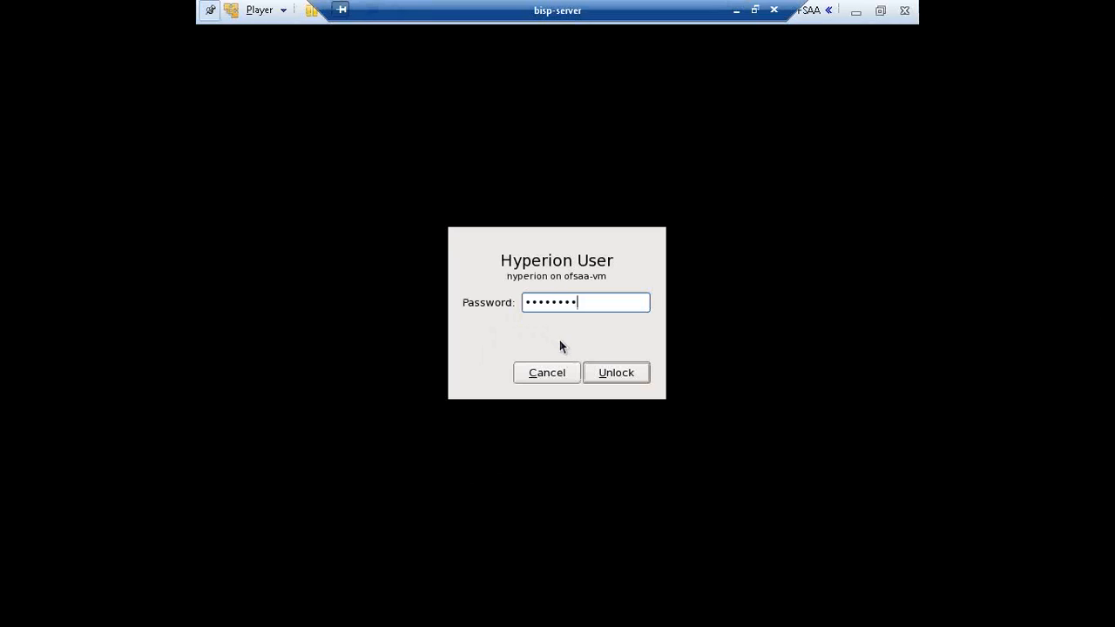
Step: Unlock the remote session with the account password and check the AnalyticProviderServices0 server's health and listen port
{"action": "key", "text": "Return"}
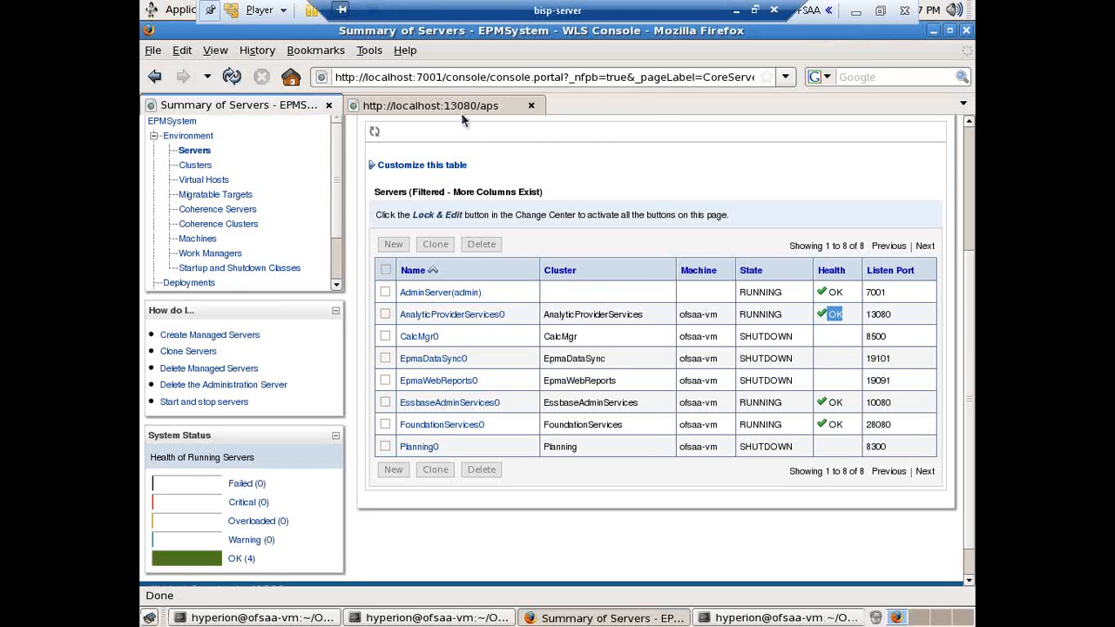
{"action": "scroll", "coordinate": [605, 162], "scroll_direction": "up", "scroll_amount": 1}
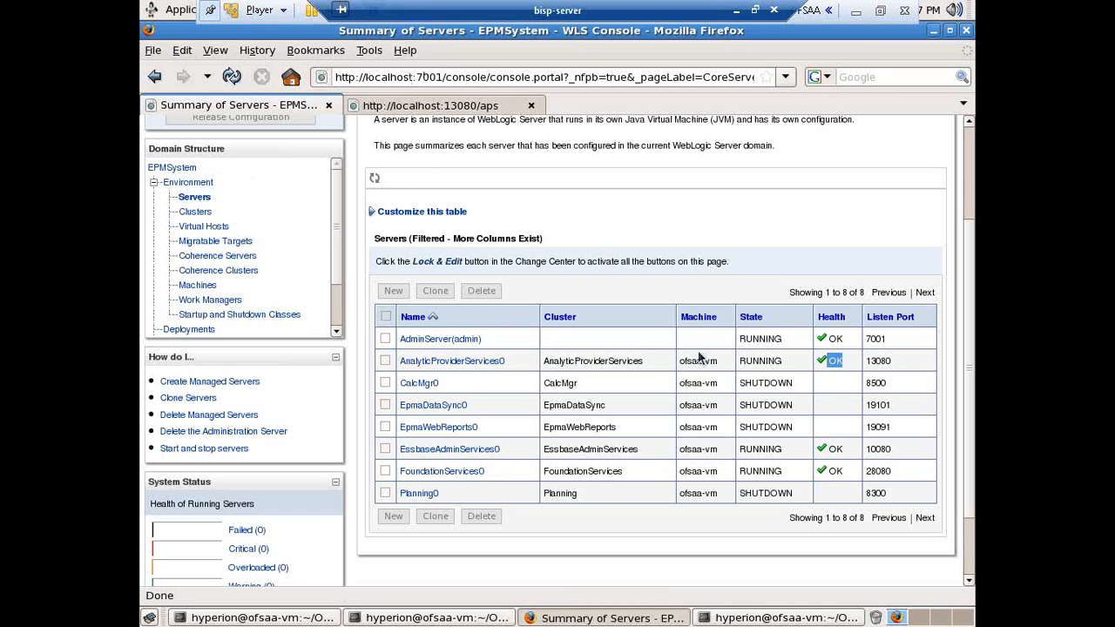
{"action": "left_click", "coordinate": [903, 362]}
{"action": "left_click_drag", "start_coordinate": [837, 451], "coordinate": [828, 451]}
{"action": "left_click_drag", "start_coordinate": [895, 362], "coordinate": [871, 363]}
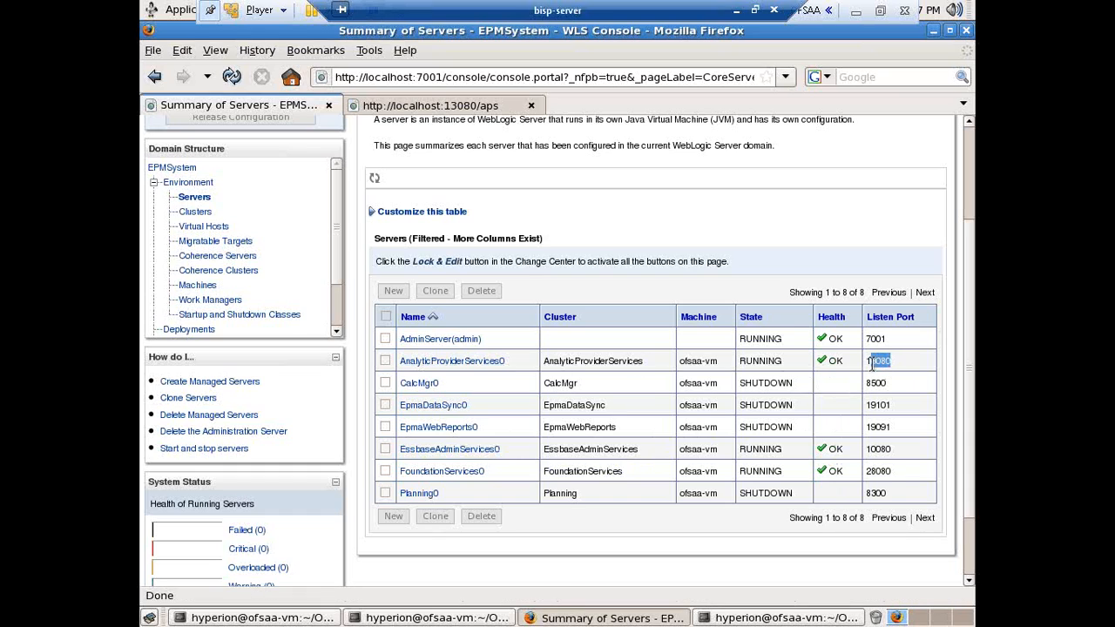
{"action": "left_click", "coordinate": [397, 107]}
{"action": "left_click", "coordinate": [513, 78]}
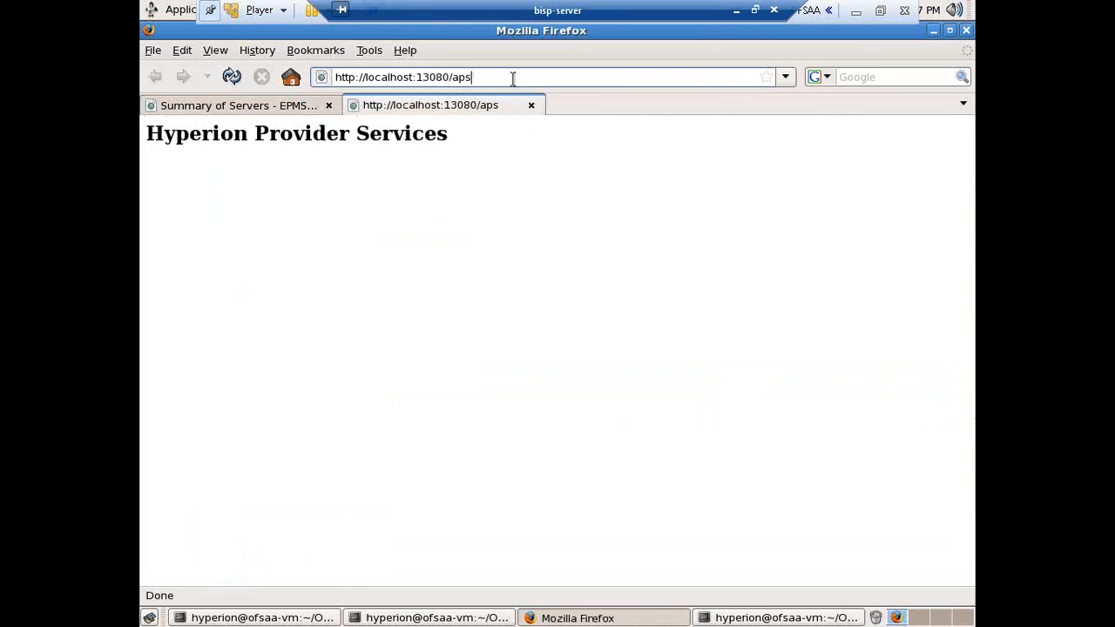
{"action": "triple_click", "coordinate": [416, 76]}
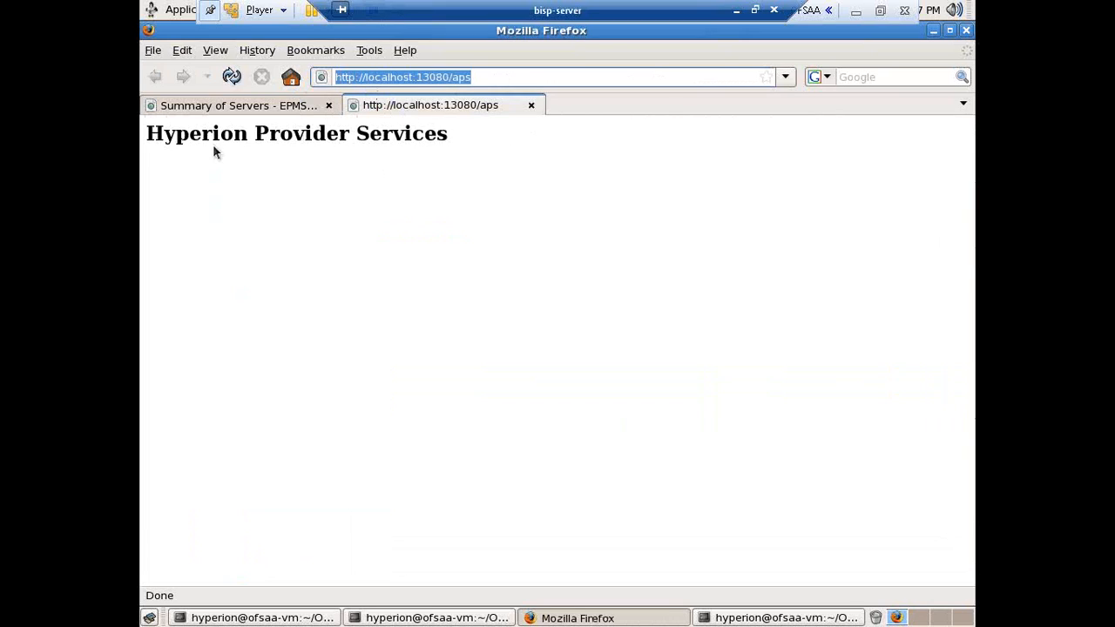
{"action": "left_click_drag", "start_coordinate": [151, 134], "coordinate": [455, 150]}
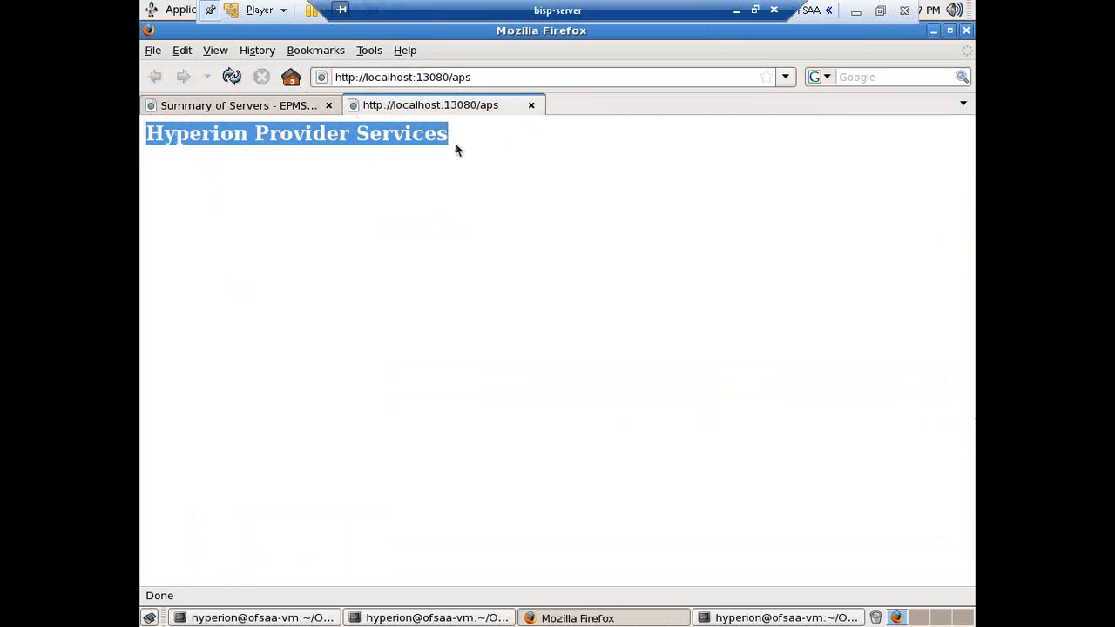
Step: Minimize the bisp-server remote session, switch to Book2 in Excel, and close the Smart View POV and side pane
{"action": "left_click", "coordinate": [735, 15]}
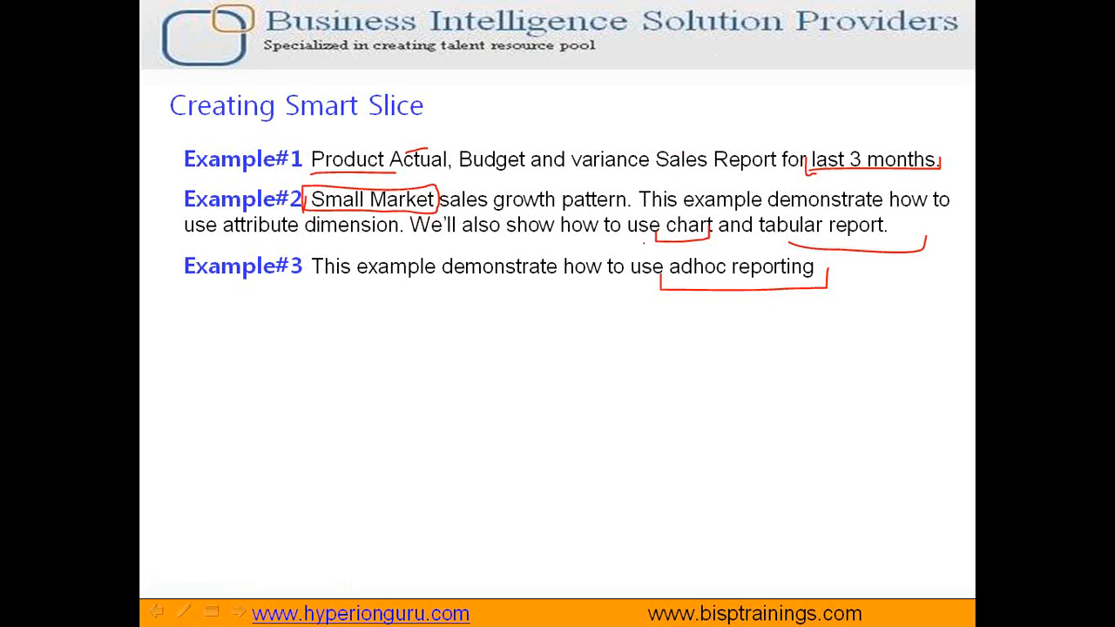
{"action": "key", "text": "super"}
{"action": "left_click", "coordinate": [292, 619]}
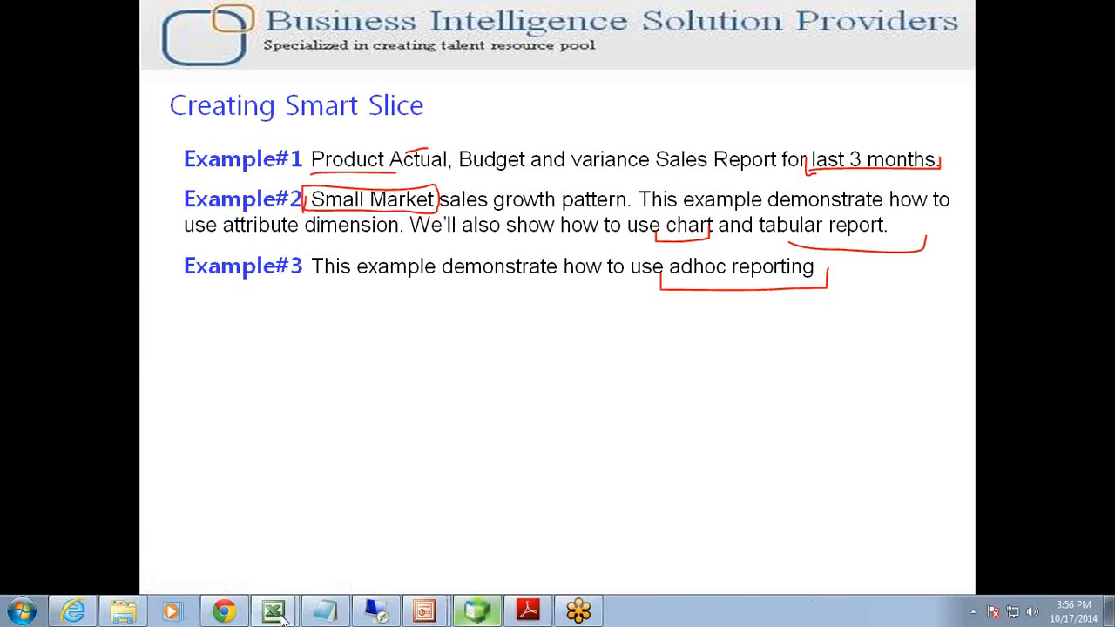
{"action": "left_click", "coordinate": [293, 549]}
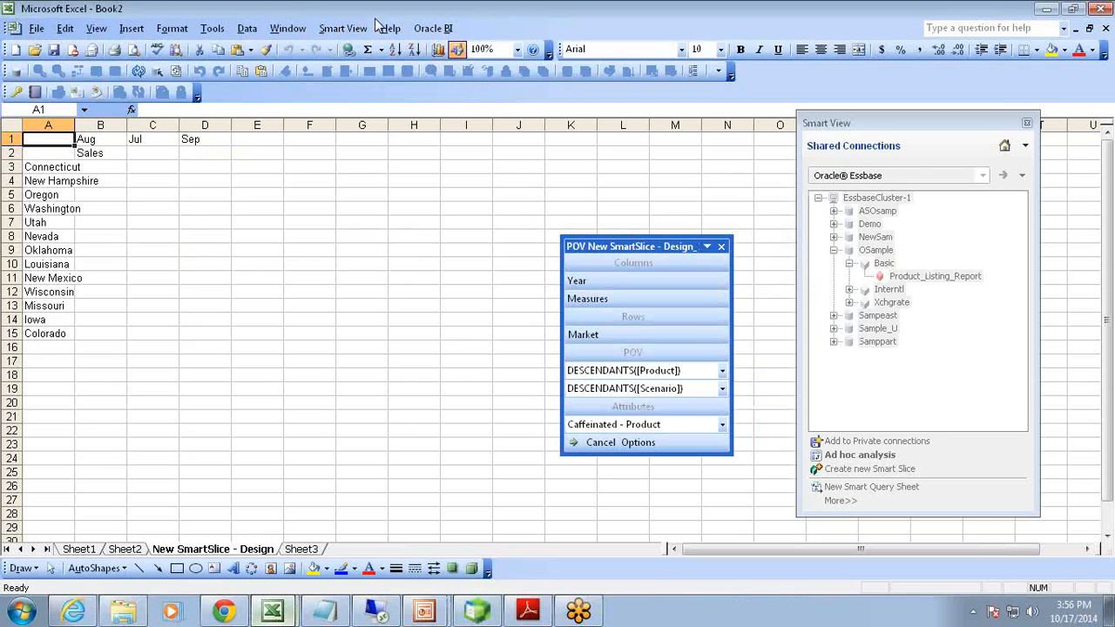
{"action": "left_click", "coordinate": [433, 28]}
{"action": "left_click", "coordinate": [364, 31]}
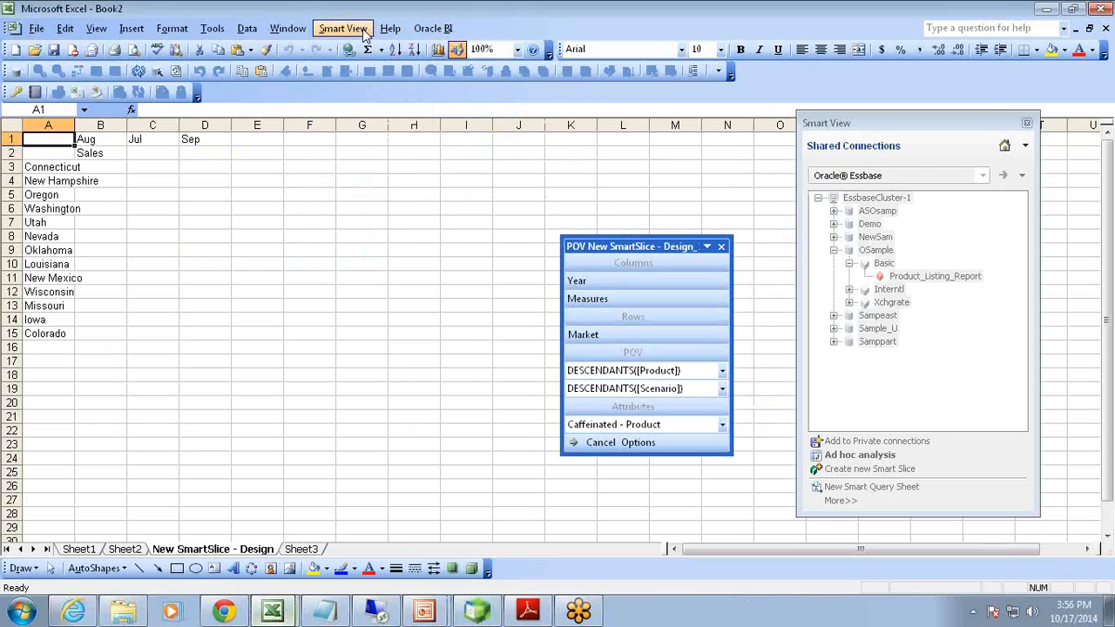
{"action": "left_click", "coordinate": [721, 247]}
{"action": "left_click", "coordinate": [1027, 122]}
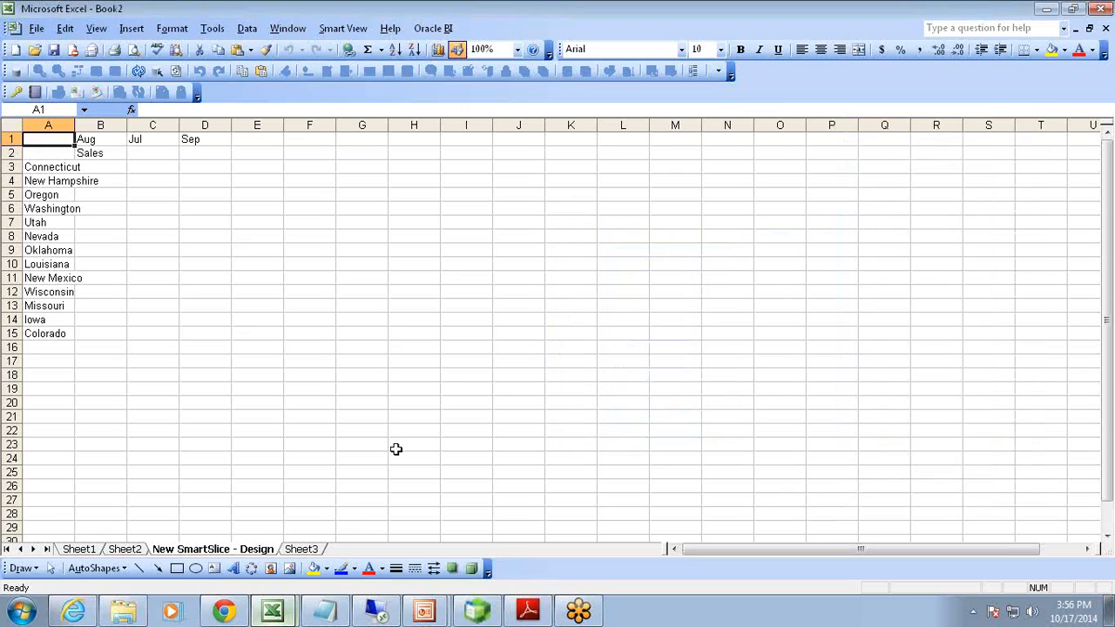
Step: Show the Smart View pane on Sheet3 and return it to its home page
{"action": "left_click", "coordinate": [303, 549]}
{"action": "left_click", "coordinate": [338, 31]}
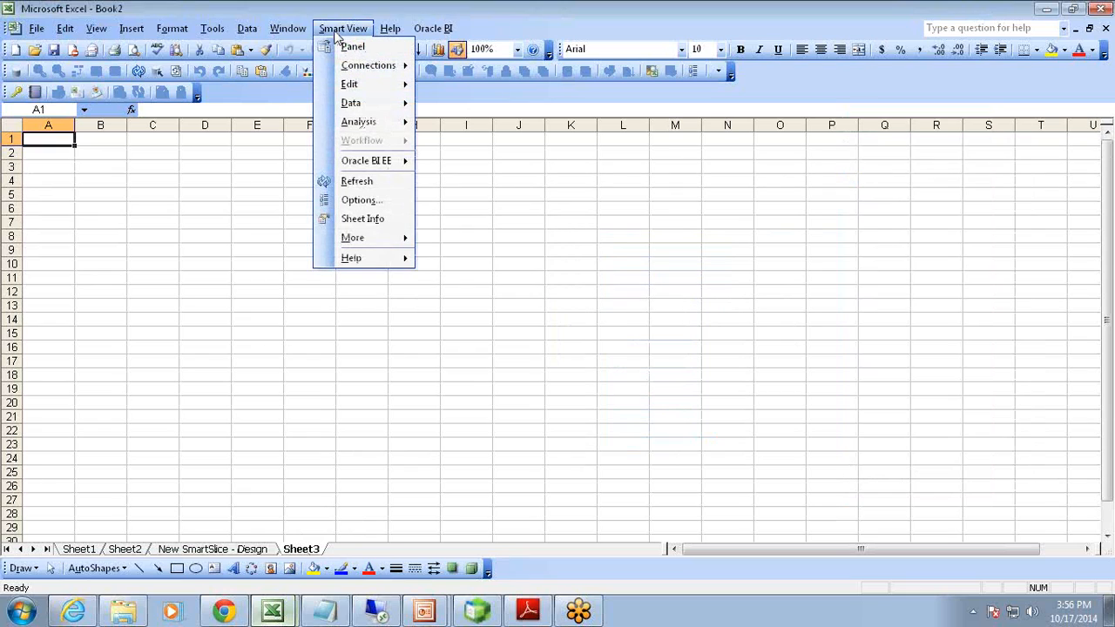
{"action": "left_click", "coordinate": [342, 47]}
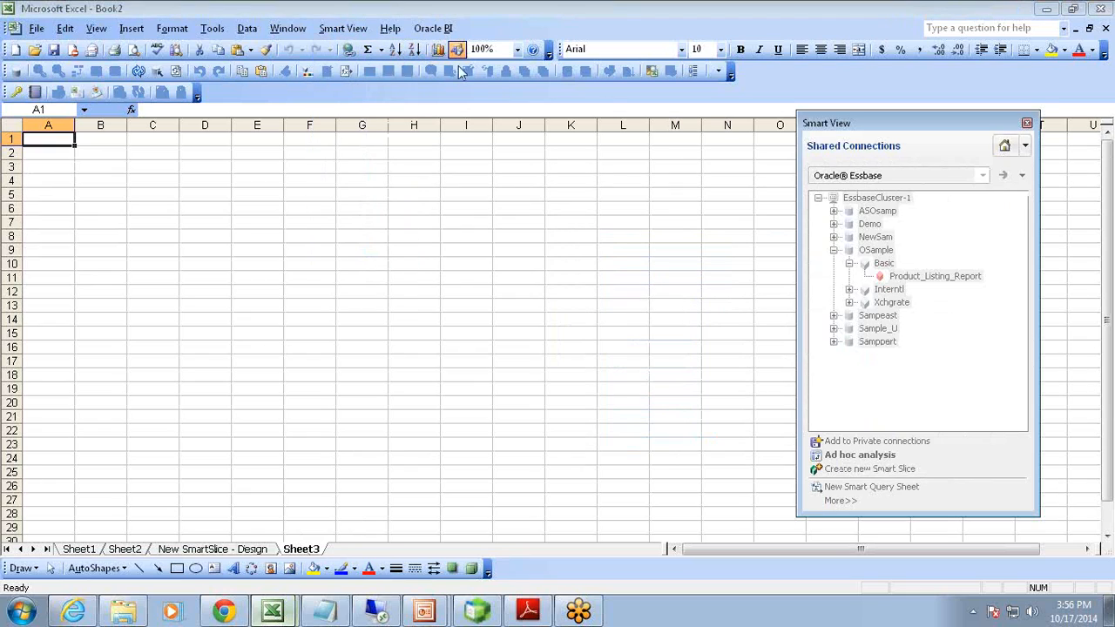
{"action": "left_click", "coordinate": [1004, 151]}
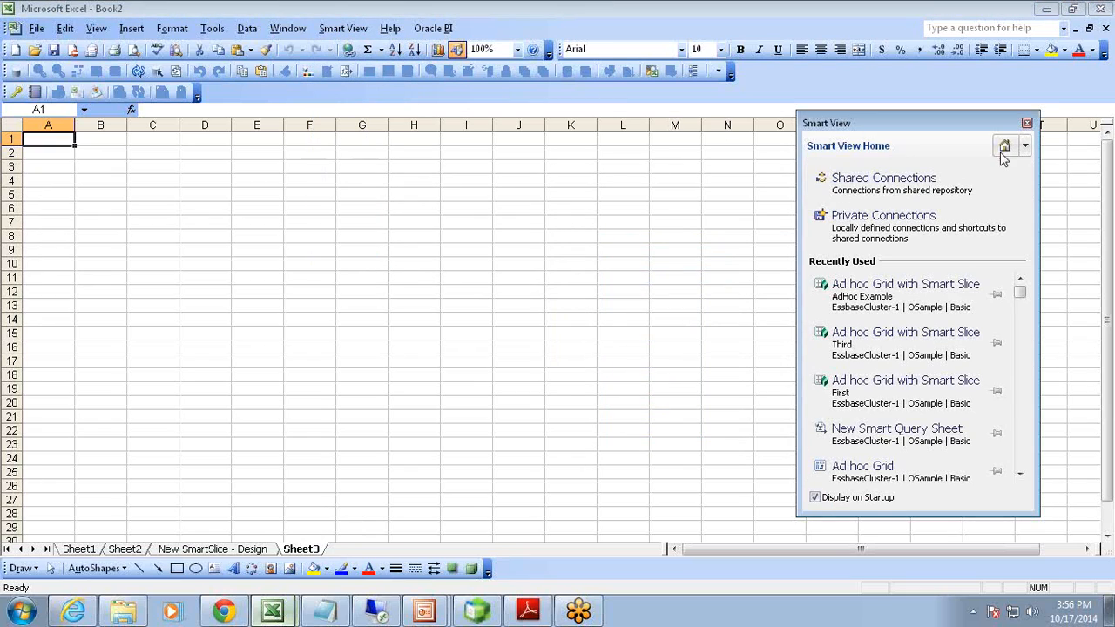
{"action": "left_click", "coordinate": [933, 199]}
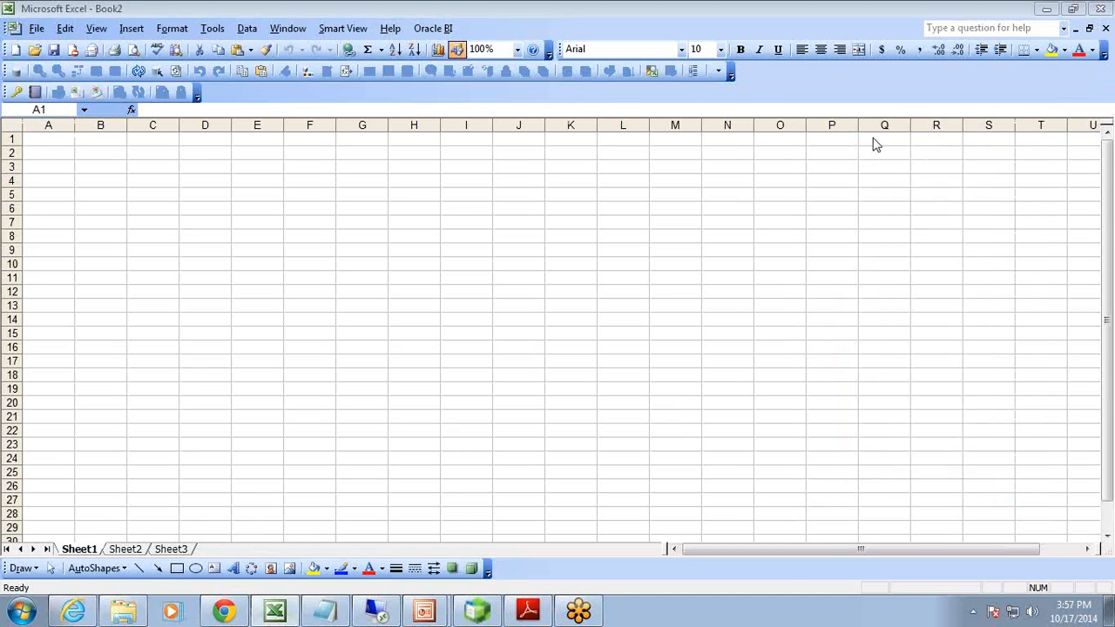
Step: Show the Smart View pane on Sheet1 and disconnect all of its connections
{"action": "left_click", "coordinate": [340, 29]}
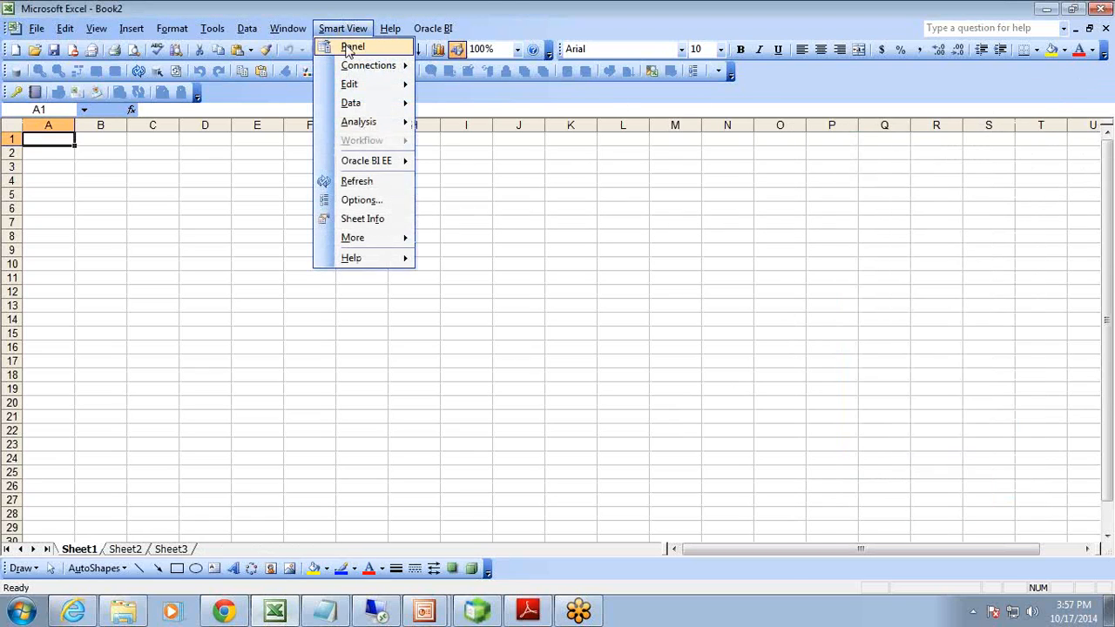
{"action": "left_click", "coordinate": [352, 47]}
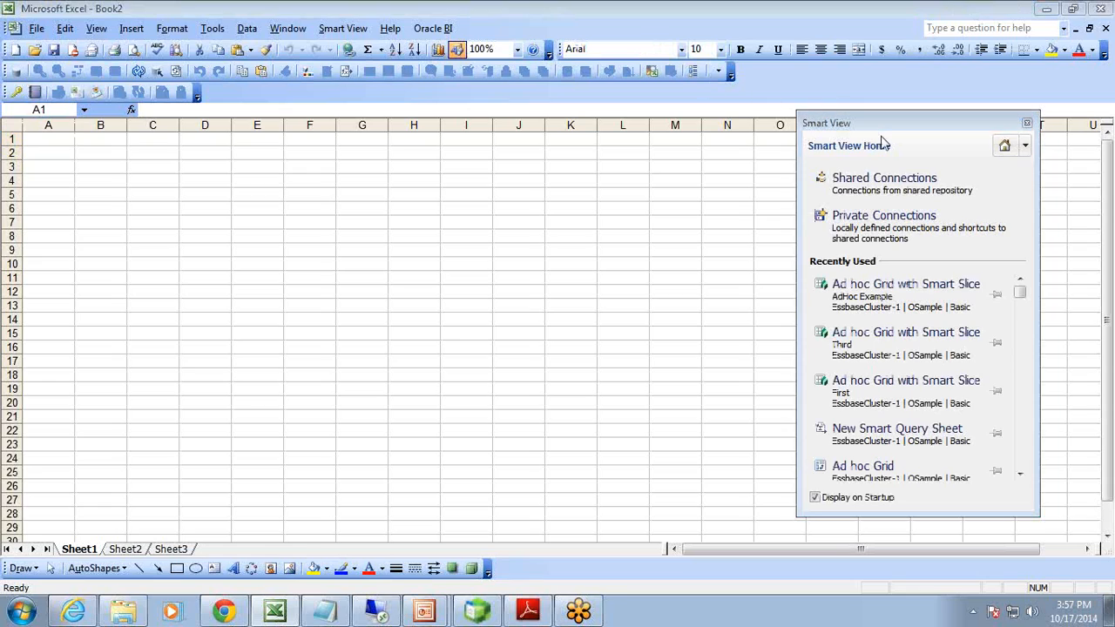
{"action": "left_click", "coordinate": [855, 177]}
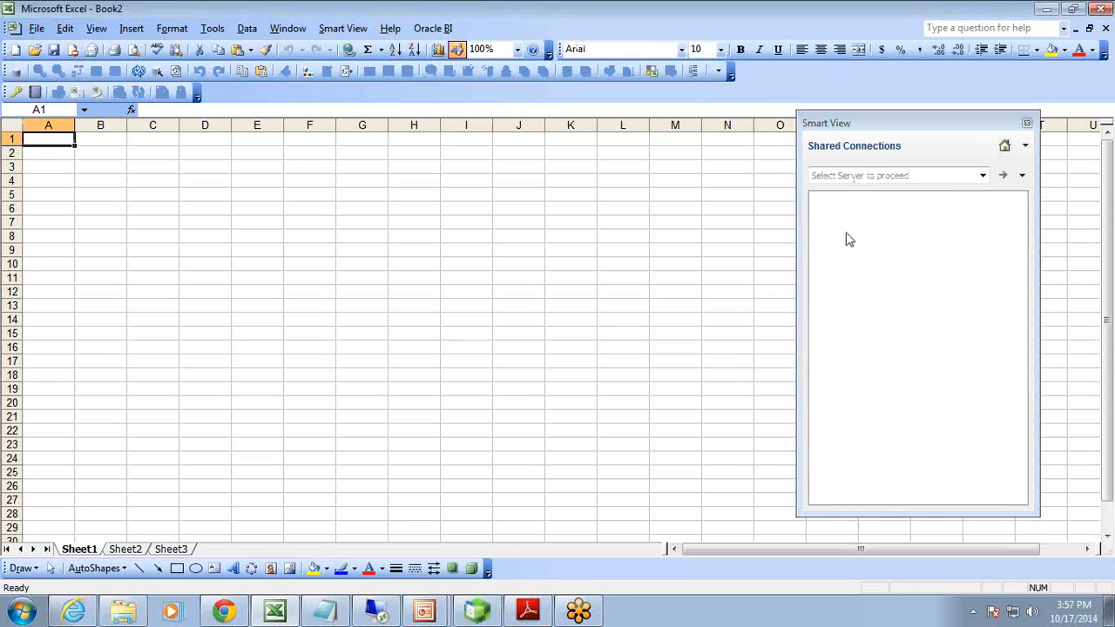
{"action": "left_click", "coordinate": [984, 176]}
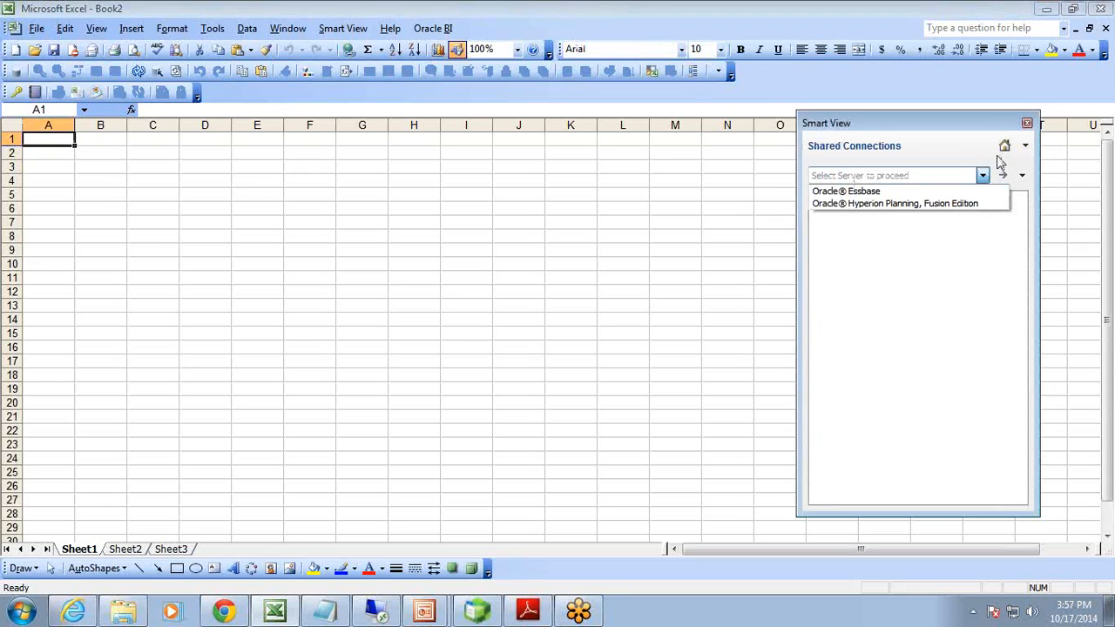
{"action": "left_click", "coordinate": [1026, 146]}
{"action": "left_click", "coordinate": [1026, 146]}
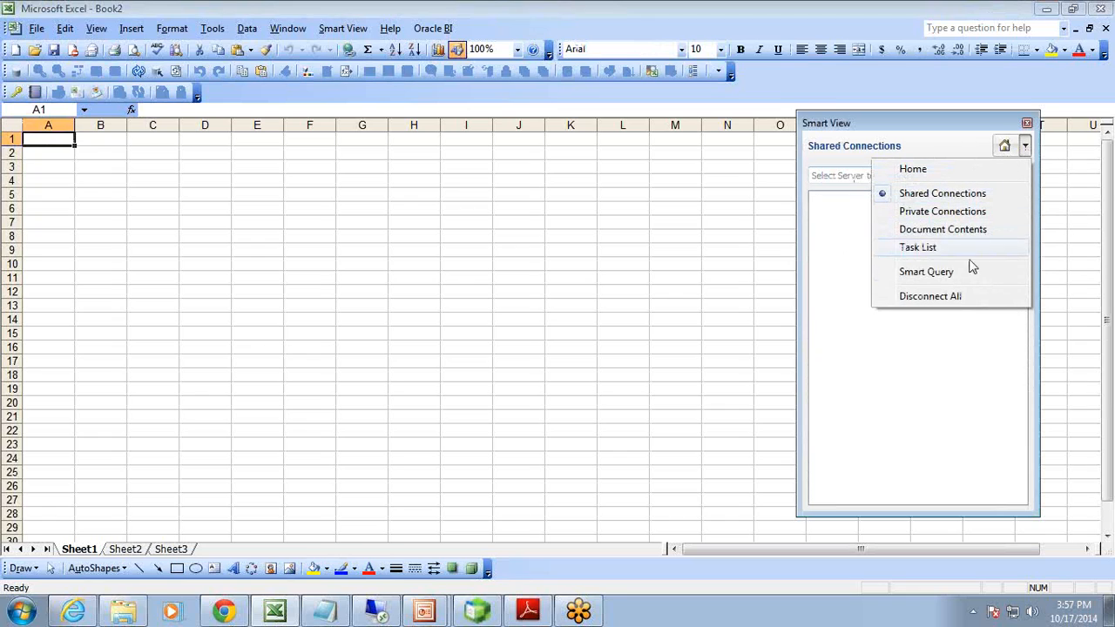
{"action": "left_click", "coordinate": [954, 307]}
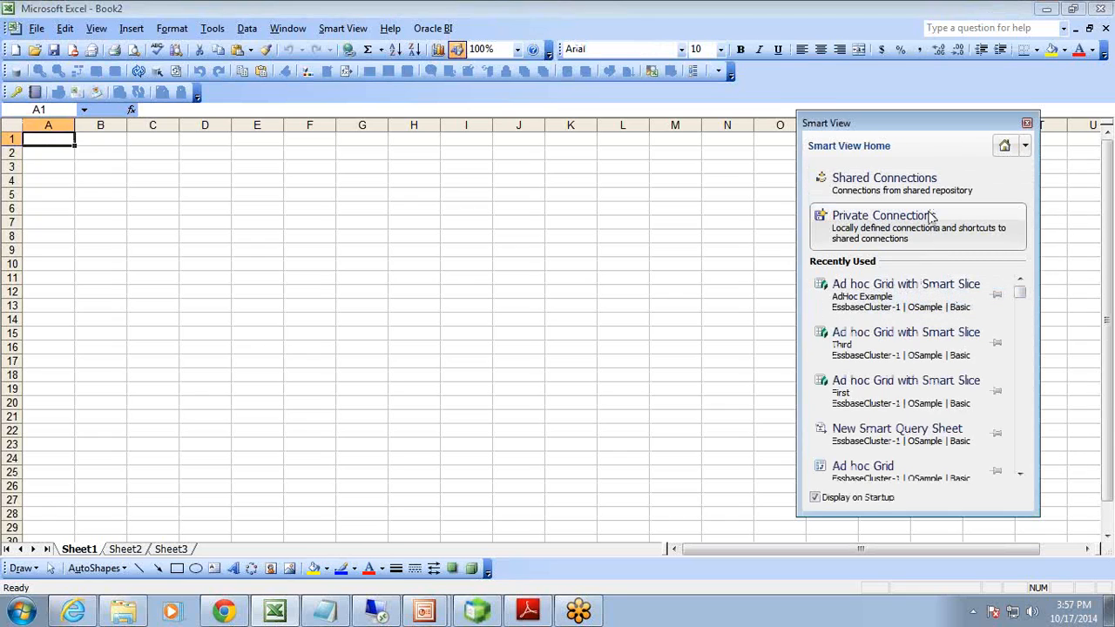
Step: Reconnect to Shared Connections as admin by entering the account password
{"action": "left_click", "coordinate": [911, 190]}
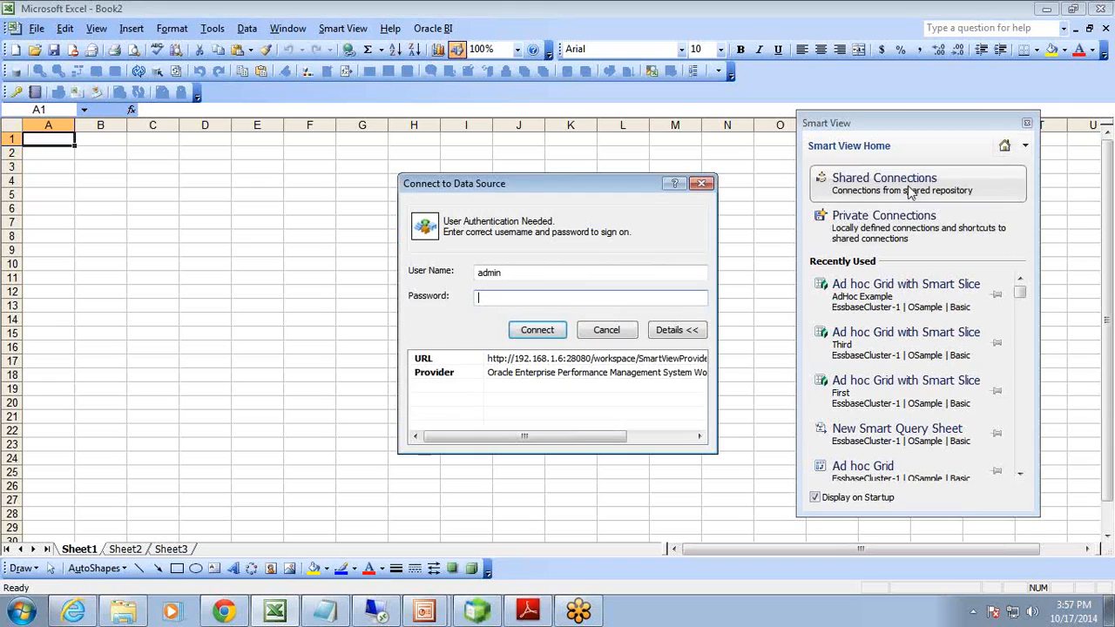
{"action": "left_click", "coordinate": [582, 364]}
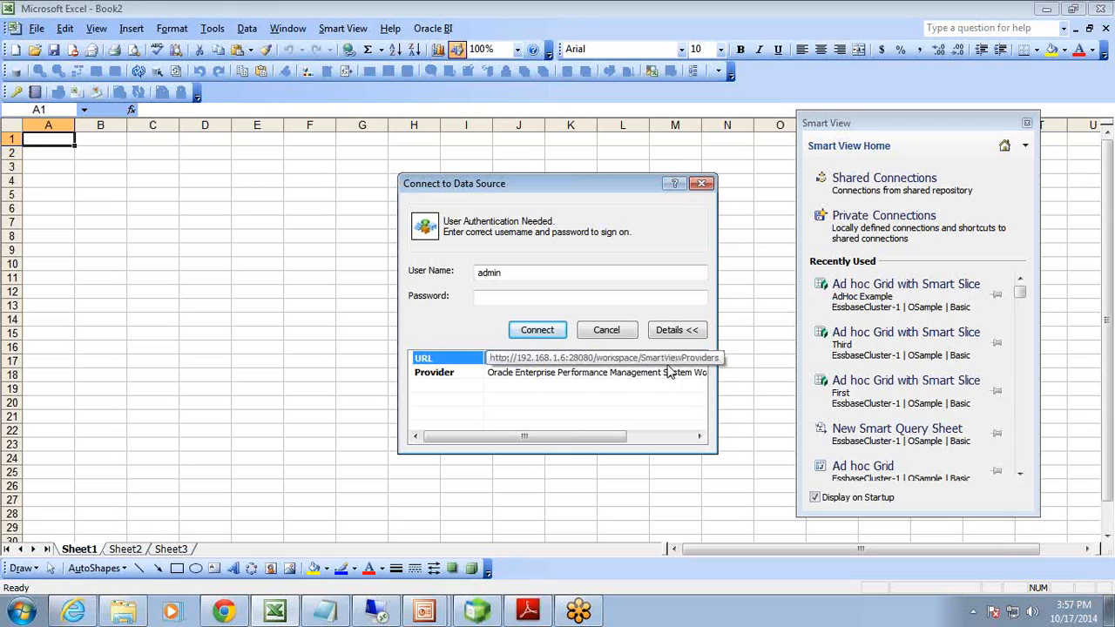
{"action": "left_click", "coordinate": [520, 295]}
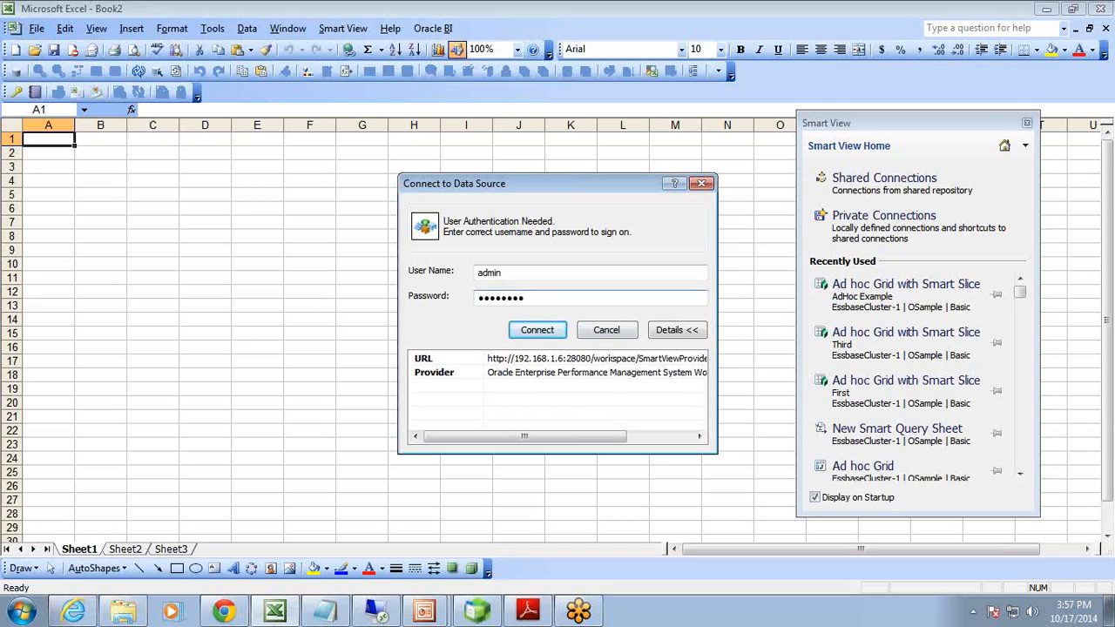
{"action": "left_click", "coordinate": [537, 329]}
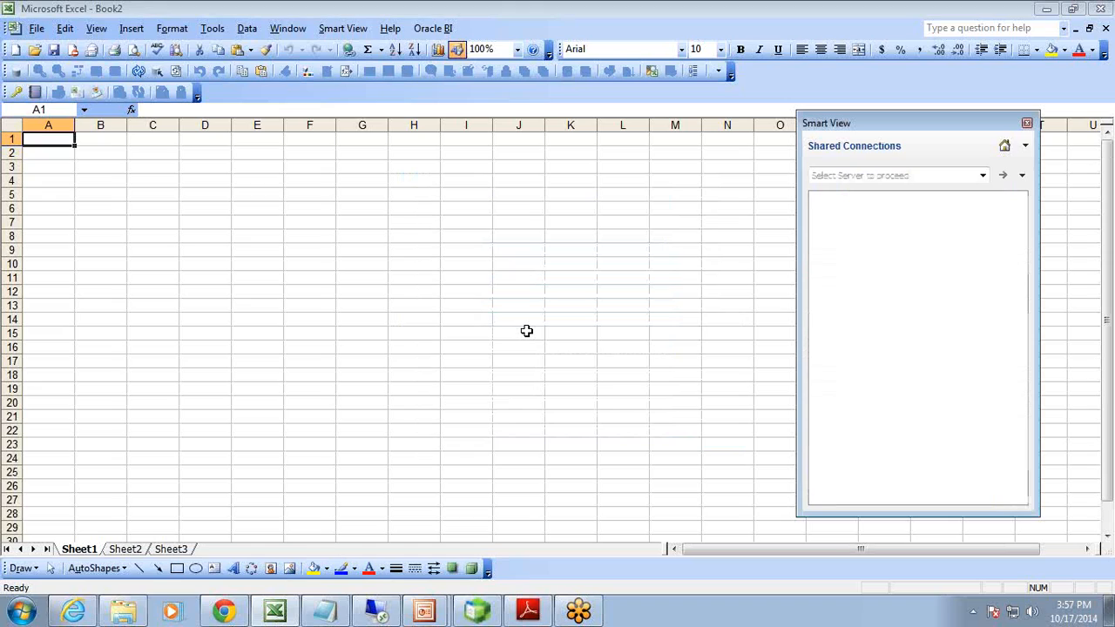
Step: Choose Oracle Essbase as the shared server and expand EssbaseCluster-1
{"action": "left_click", "coordinate": [983, 175]}
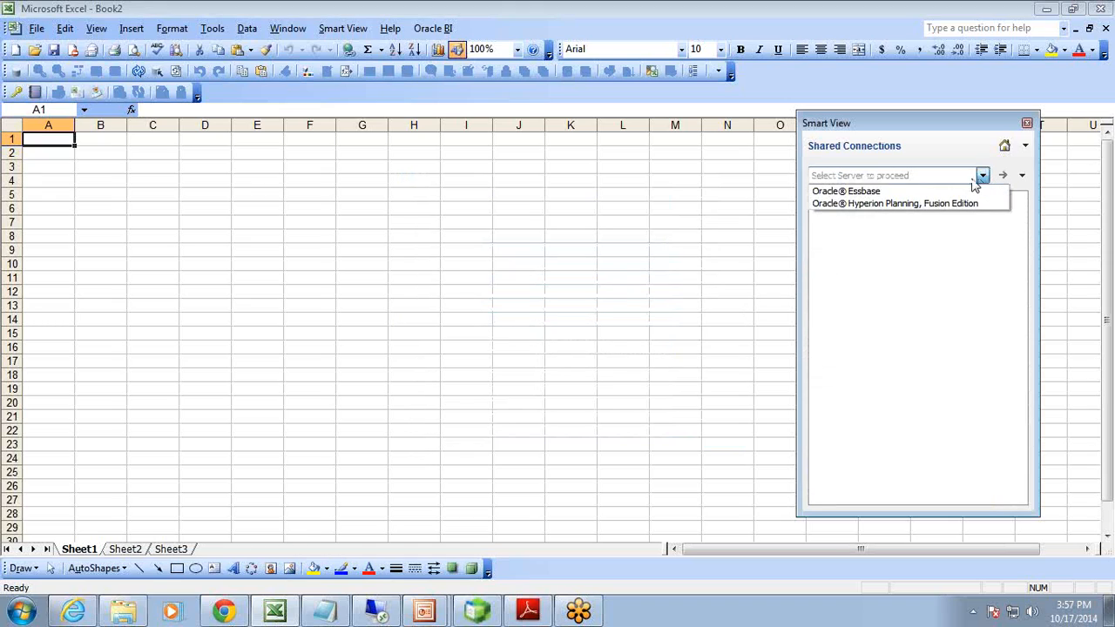
{"action": "left_click", "coordinate": [917, 196]}
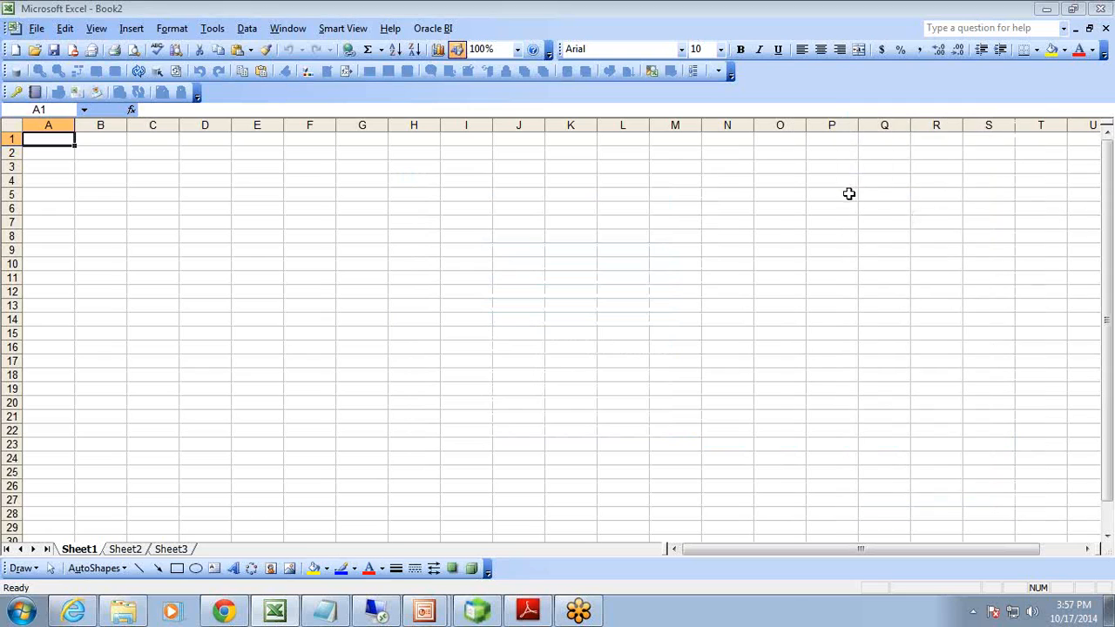
{"action": "left_click", "coordinate": [342, 27]}
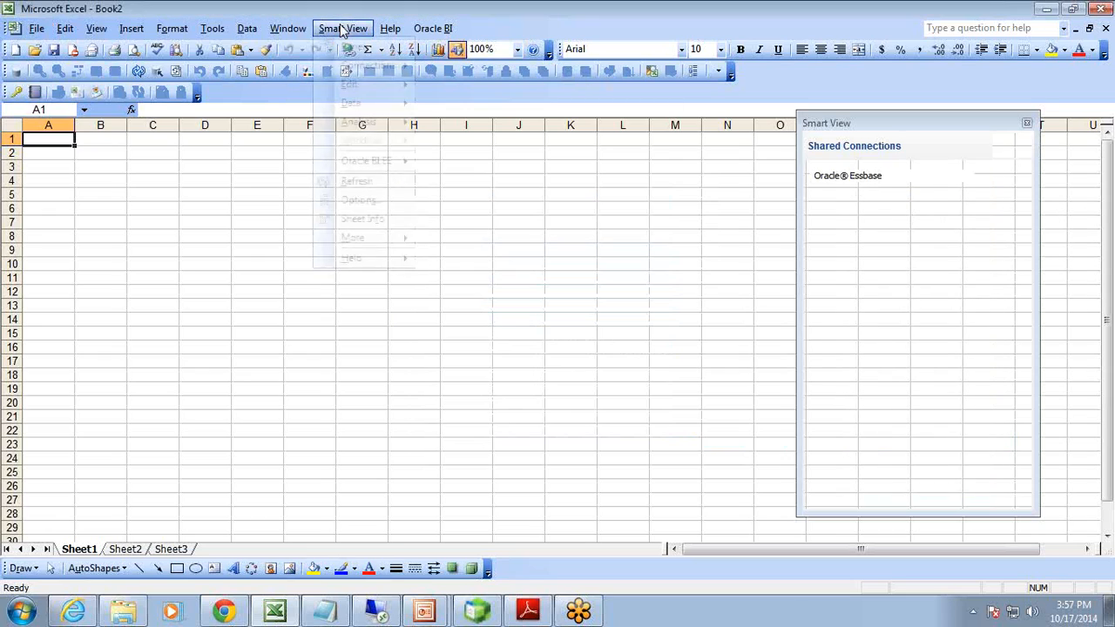
{"action": "left_click", "coordinate": [820, 199]}
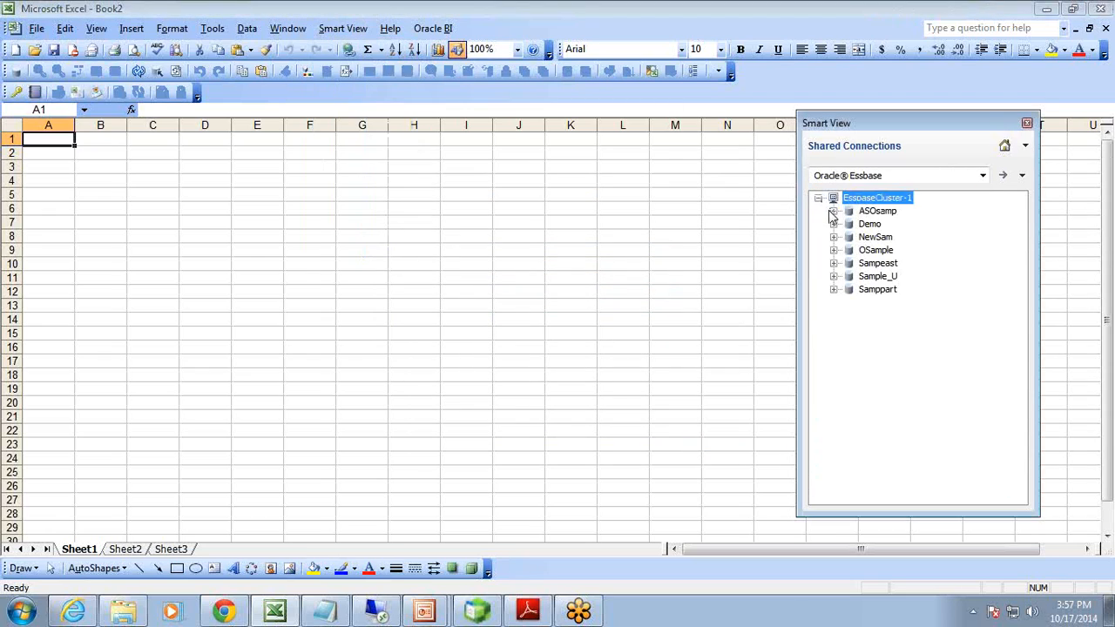
Step: Remove the Product_Listing_Report Smart Slice from the Basic database of the OSample application
{"action": "left_click", "coordinate": [833, 250]}
{"action": "left_click", "coordinate": [875, 251]}
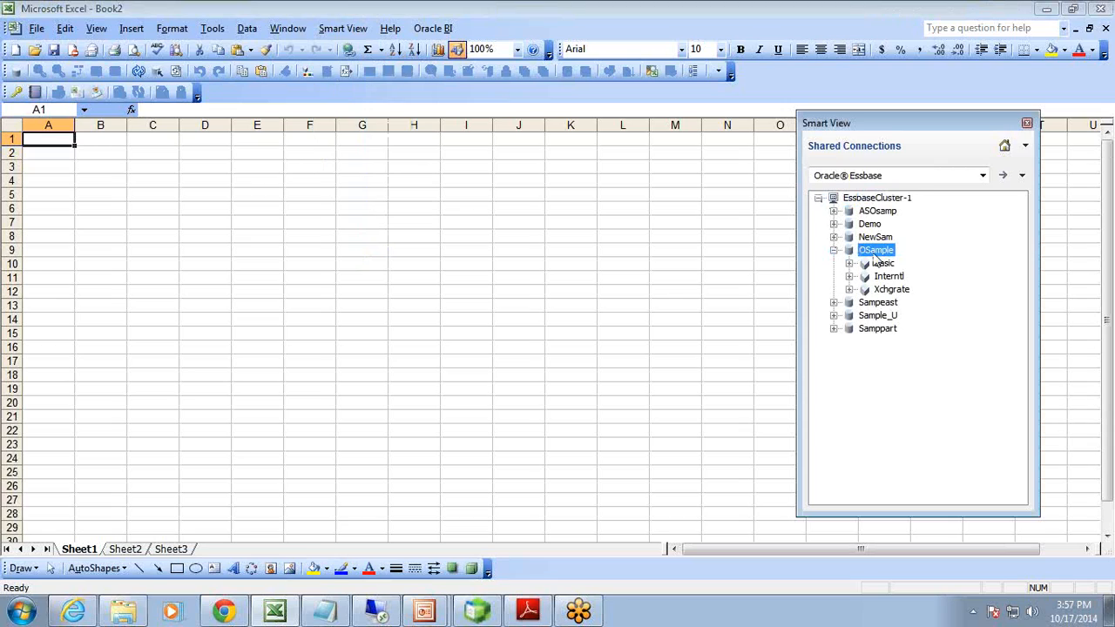
{"action": "left_click", "coordinate": [849, 264]}
{"action": "left_click", "coordinate": [900, 277]}
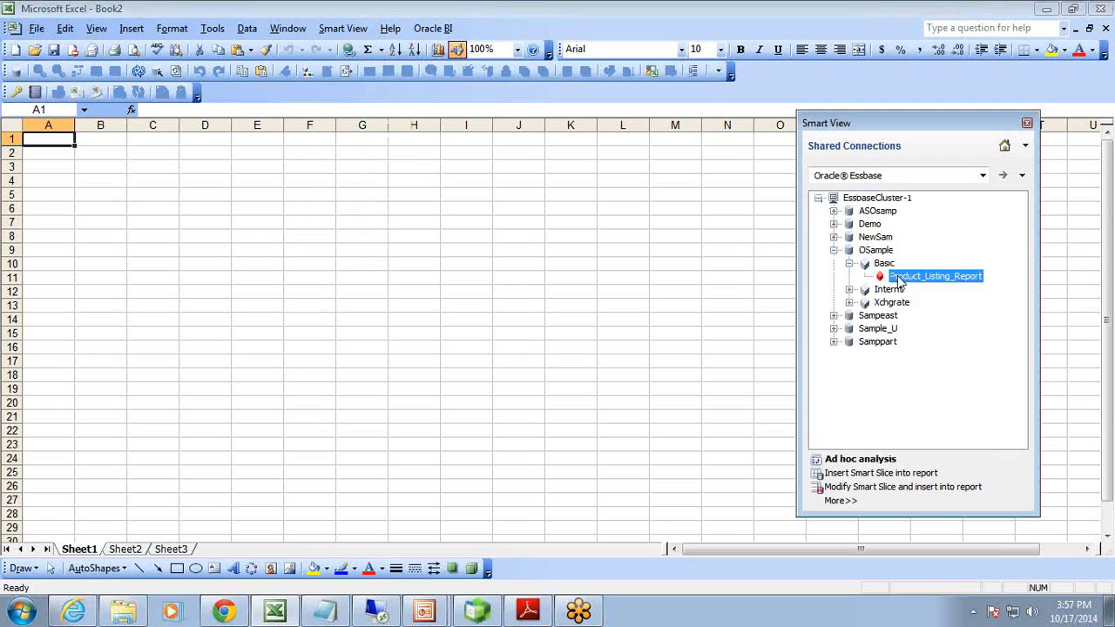
{"action": "right_click", "coordinate": [911, 281]}
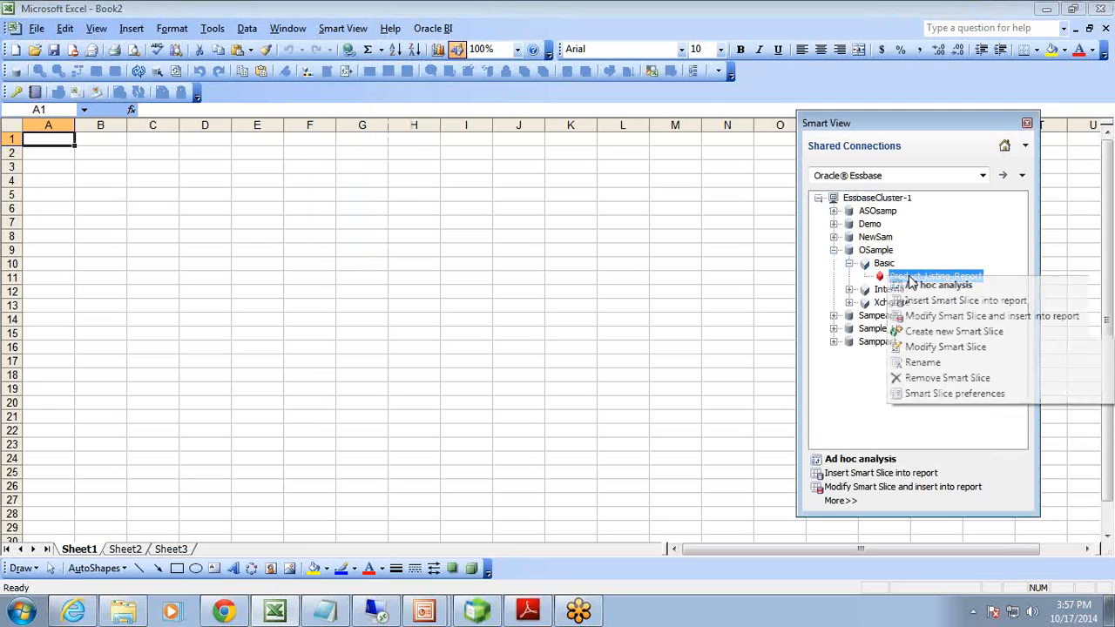
{"action": "left_click", "coordinate": [919, 381]}
{"action": "left_click", "coordinate": [609, 369]}
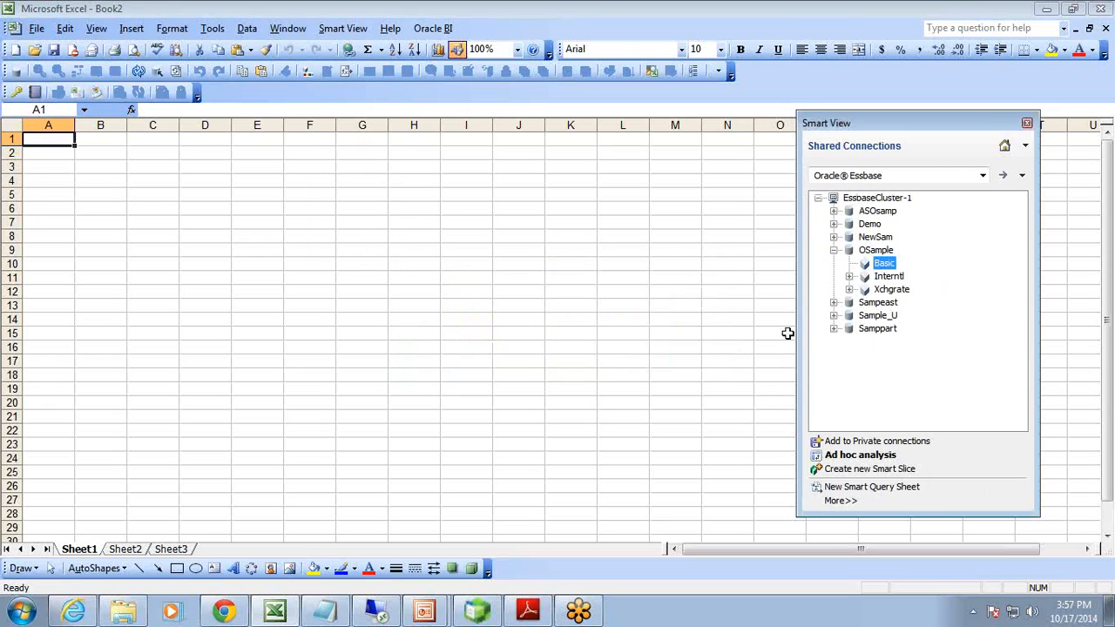
Step: Start a new Smart Slice on the Basic database of the OSample application
{"action": "right_click", "coordinate": [886, 268]}
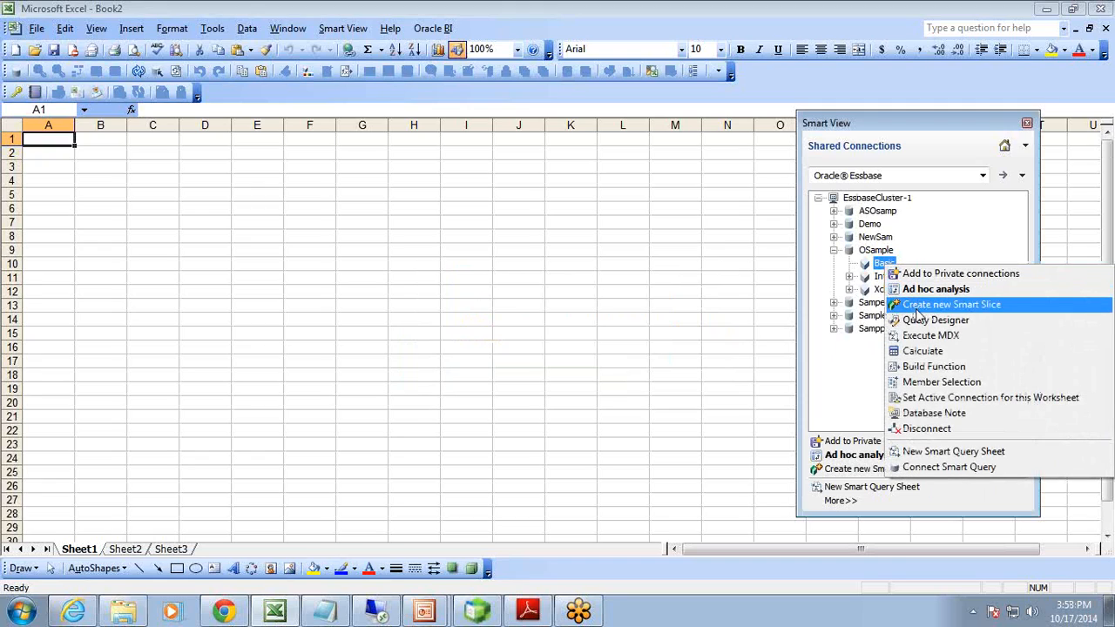
{"action": "left_click", "coordinate": [993, 307]}
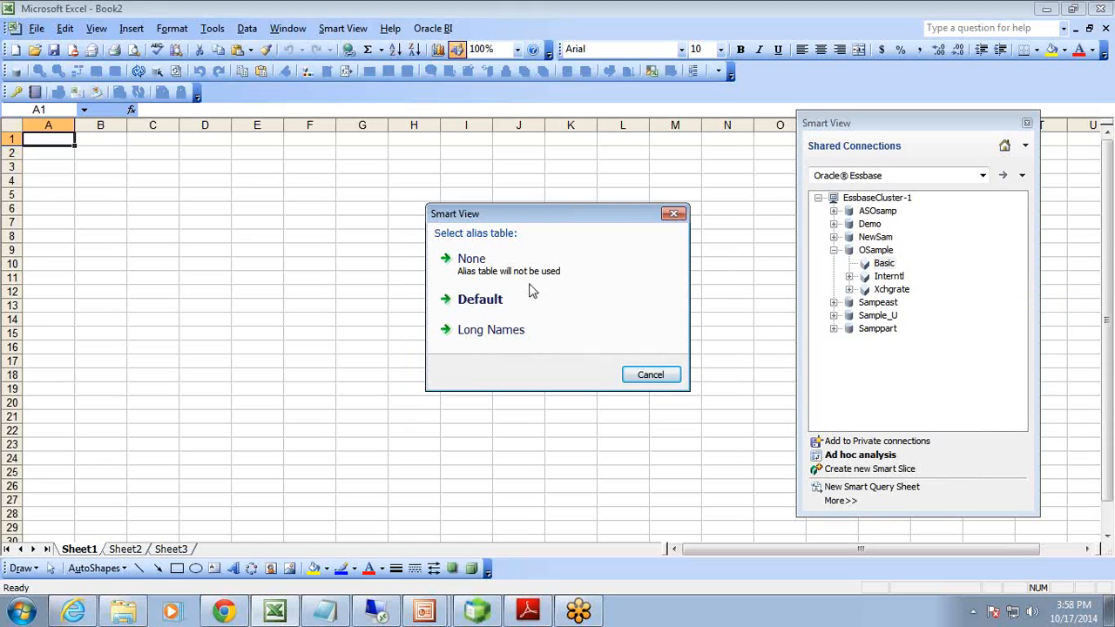
Step: Switch to Essbase Administration Services and examine the alias settings of New York under Market > East in the Basic outline
{"action": "left_click", "coordinate": [479, 610]}
{"action": "left_click", "coordinate": [378, 248]}
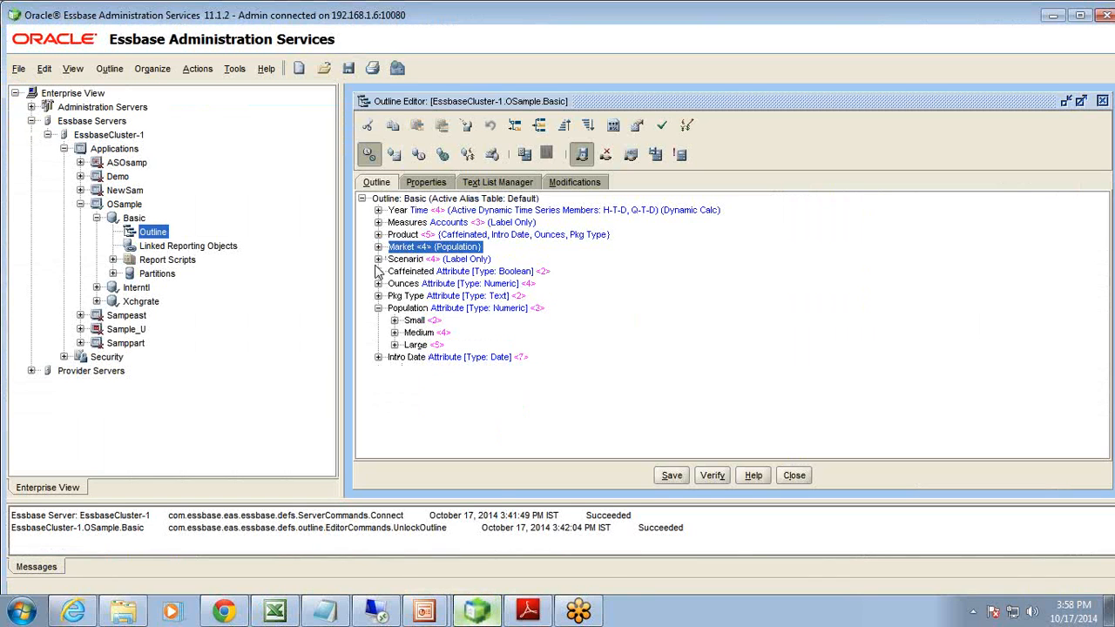
{"action": "left_click", "coordinate": [378, 308]}
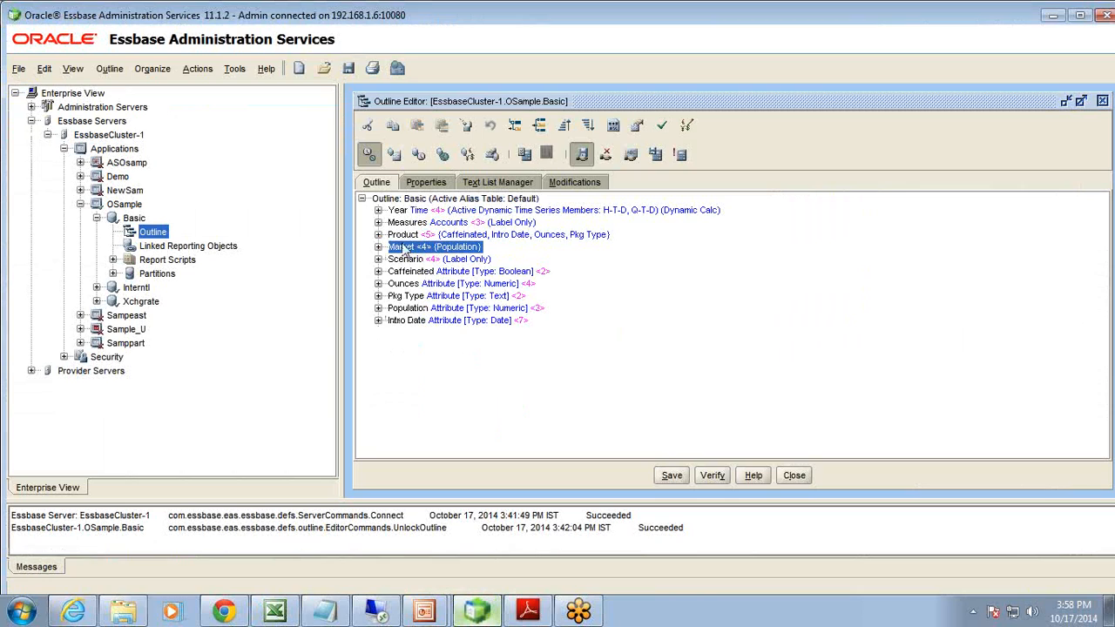
{"action": "left_click", "coordinate": [379, 247]}
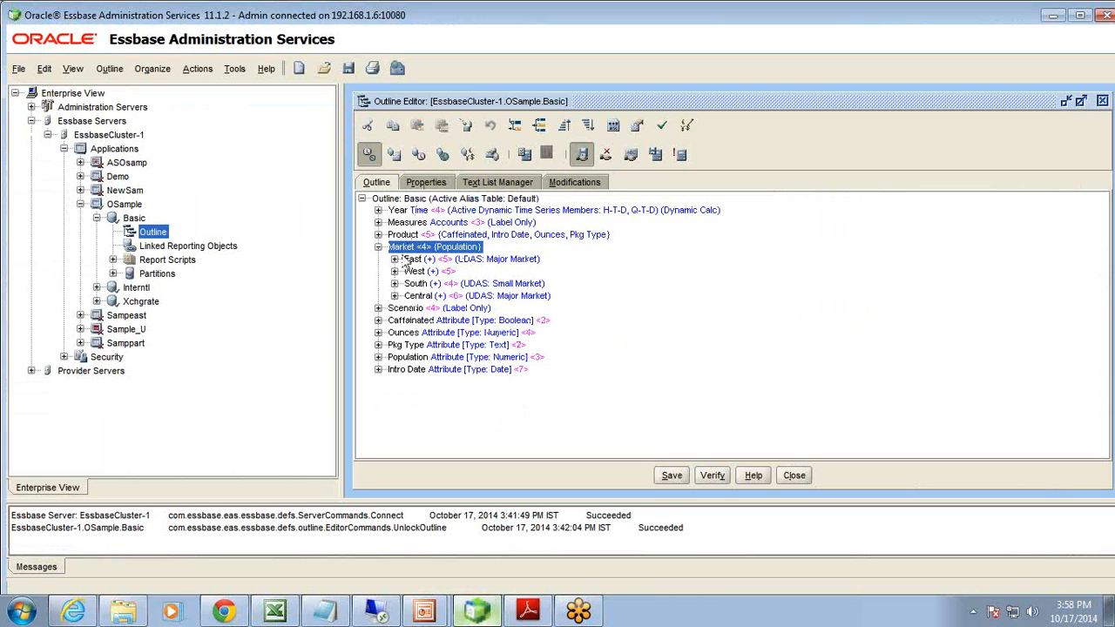
{"action": "left_click", "coordinate": [402, 261]}
{"action": "left_click", "coordinate": [394, 259]}
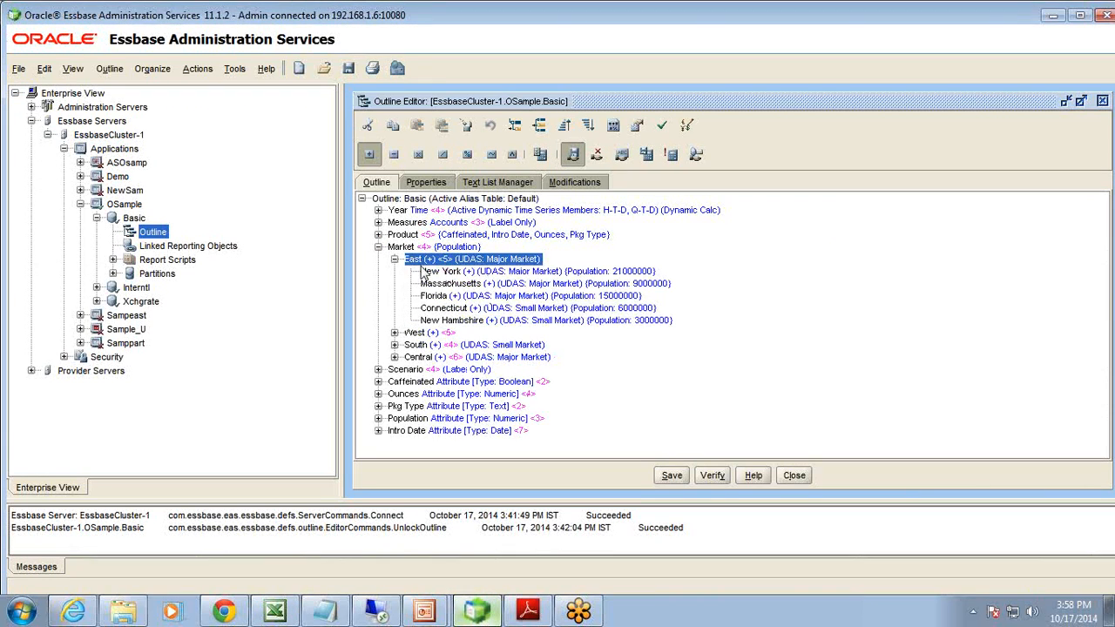
{"action": "left_click", "coordinate": [510, 273]}
{"action": "right_click", "coordinate": [510, 277]}
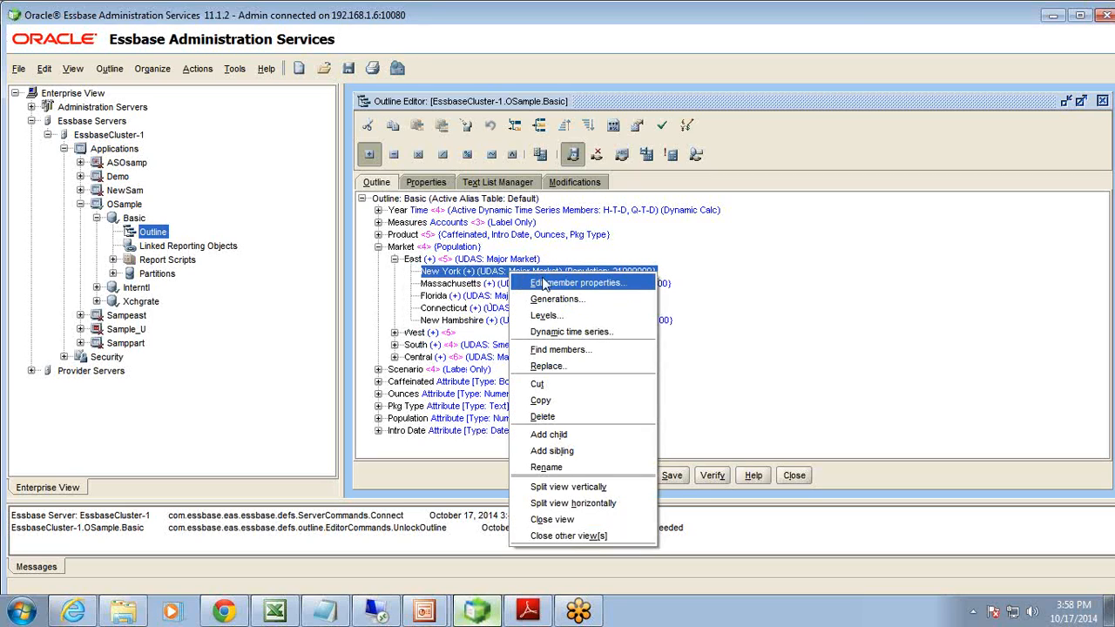
{"action": "left_click", "coordinate": [577, 283]}
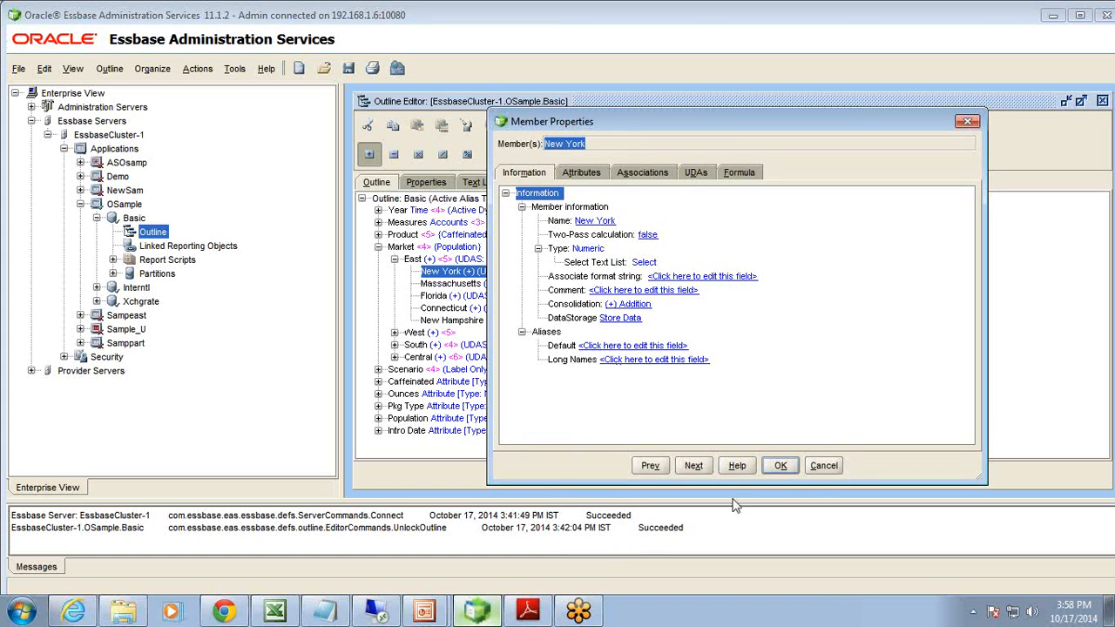
Step: Switch back to Excel and choose the alias table for the new Smart Slice
{"action": "left_click", "coordinate": [274, 610]}
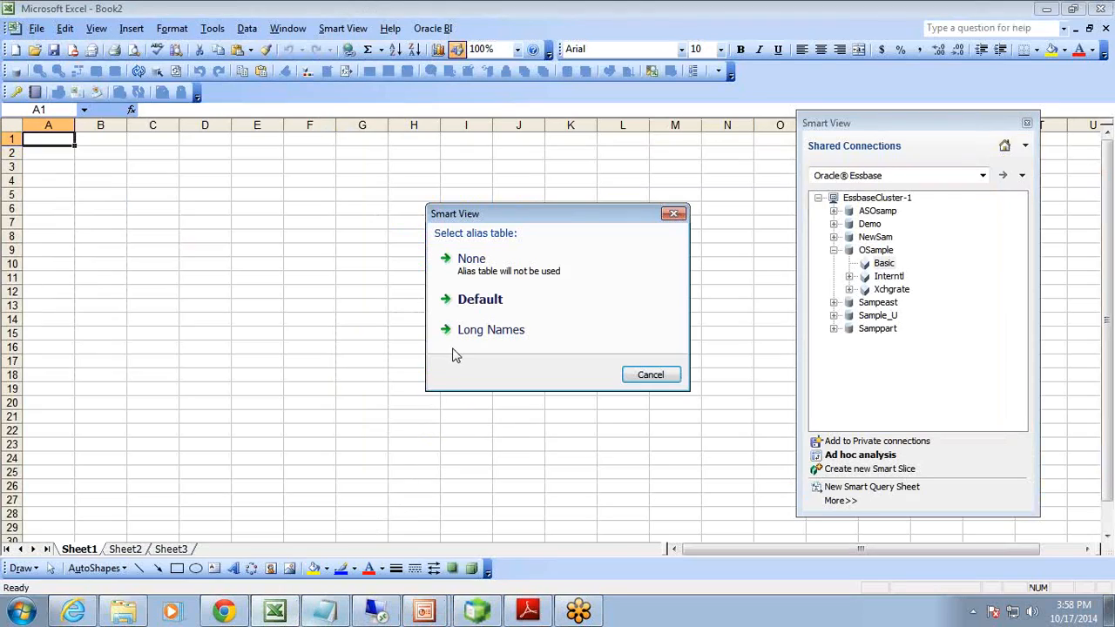
{"action": "left_click", "coordinate": [488, 275]}
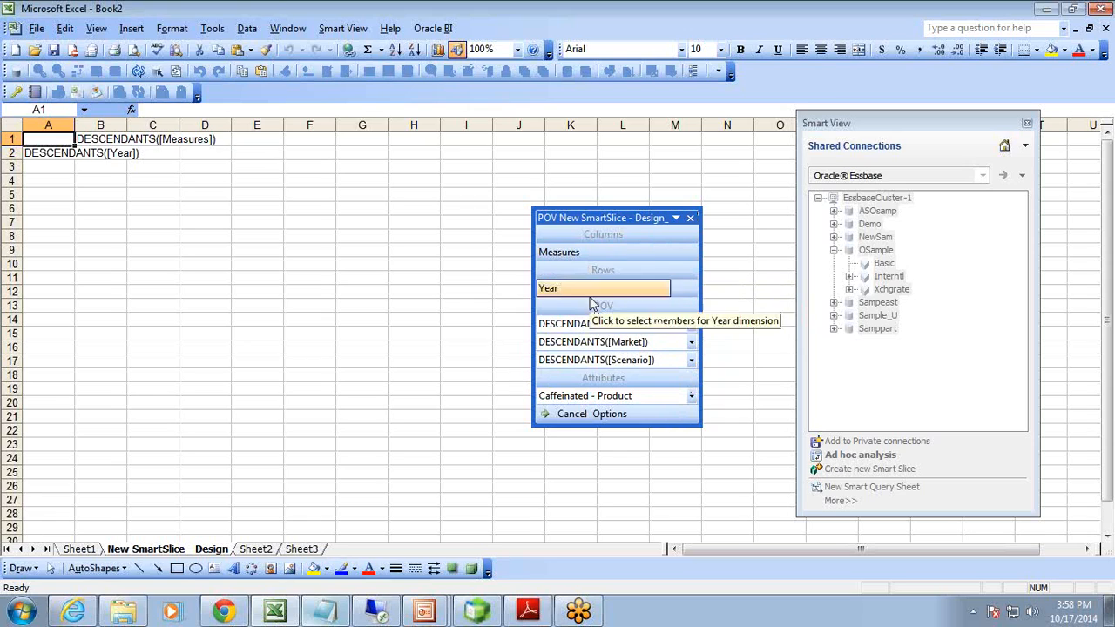
Step: Switch to the Smartview_Smart_Slice slide show, handwrite "Rows" above Product in Example#1, and bracket "Actual, Budget and variance" in red
{"action": "left_click", "coordinate": [424, 611]}
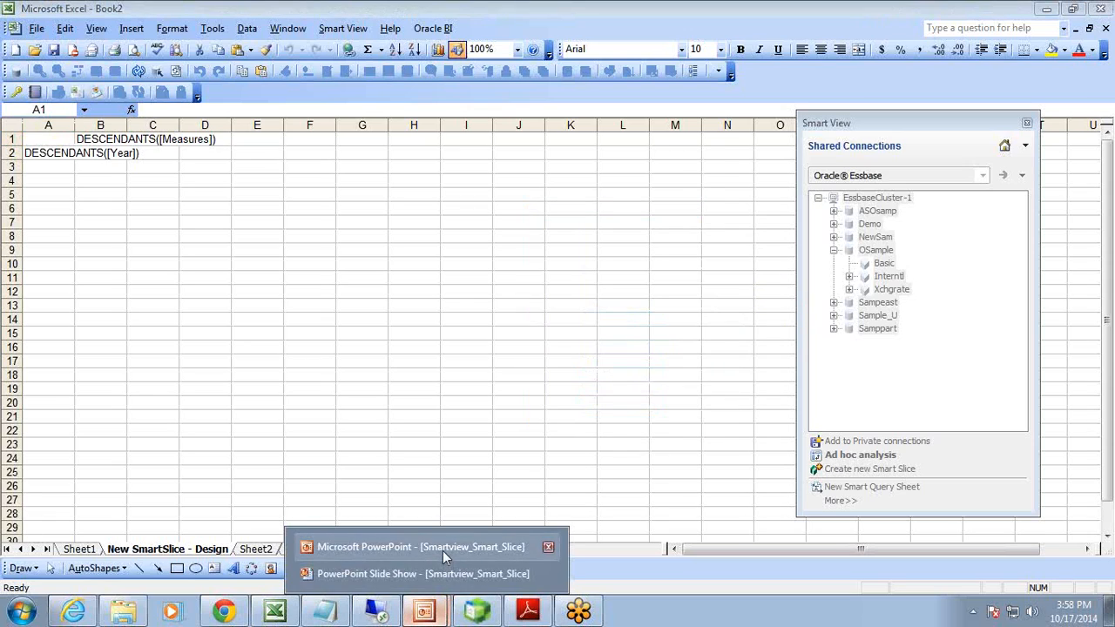
{"action": "left_click", "coordinate": [445, 550]}
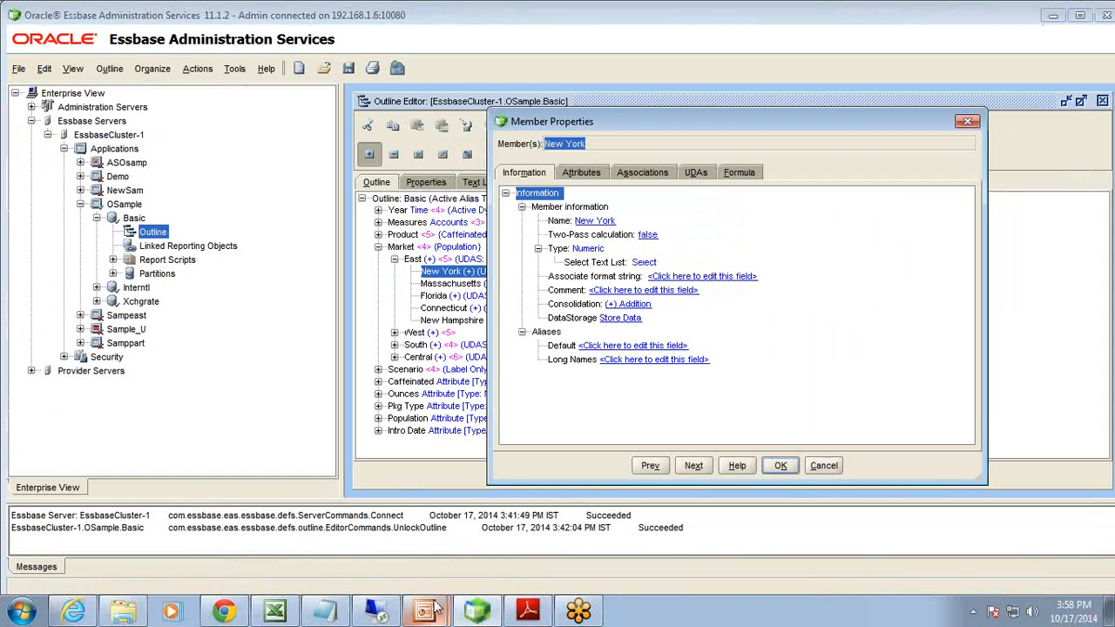
{"action": "mouse_move", "coordinate": [424, 612]}
{"action": "left_click", "coordinate": [422, 573]}
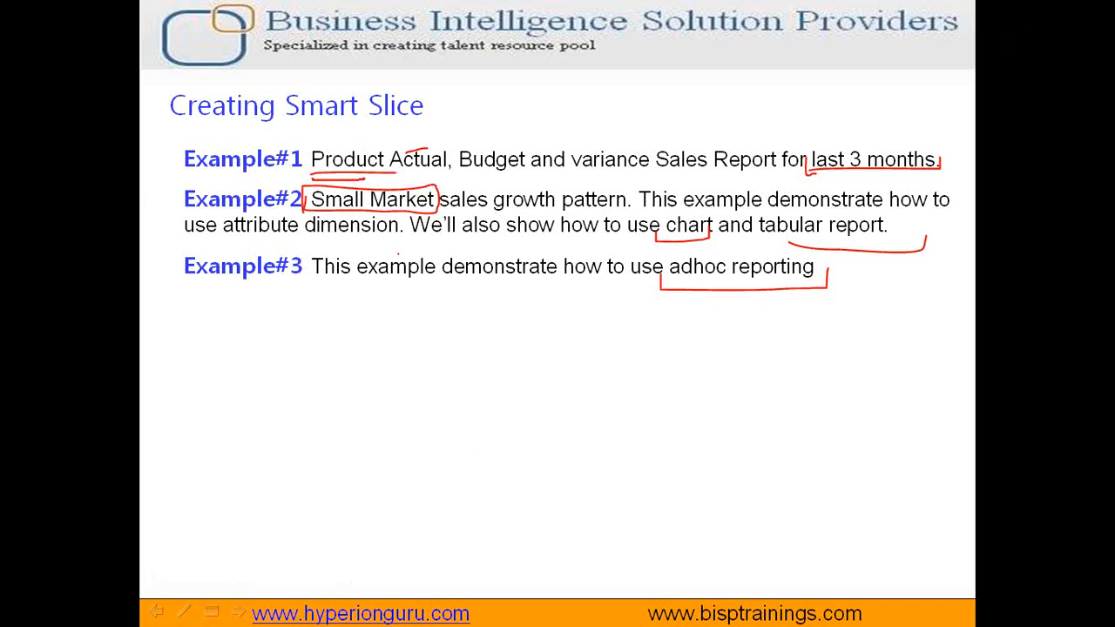
{"action": "mouse_move", "coordinate": [331, 137]}
{"action": "left_mouse_down"}
{"action": "mouse_move", "coordinate": [345, 96]}
{"action": "mouse_move", "coordinate": [374, 150]}
{"action": "left_mouse_up"}
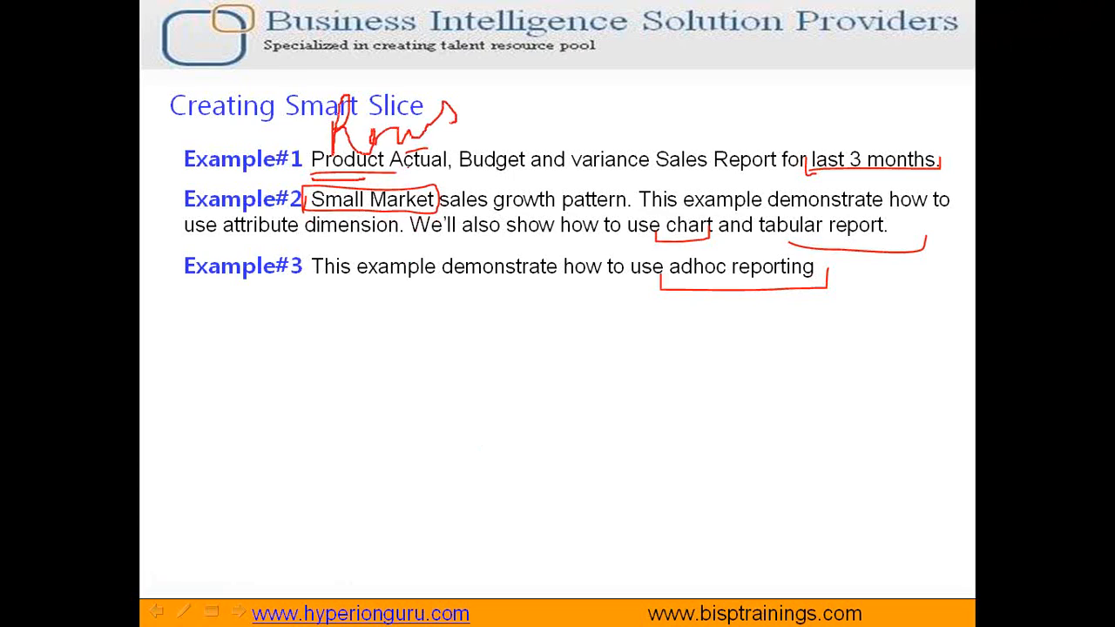
{"action": "left_click_drag", "start_coordinate": [408, 183], "coordinate": [653, 181]}
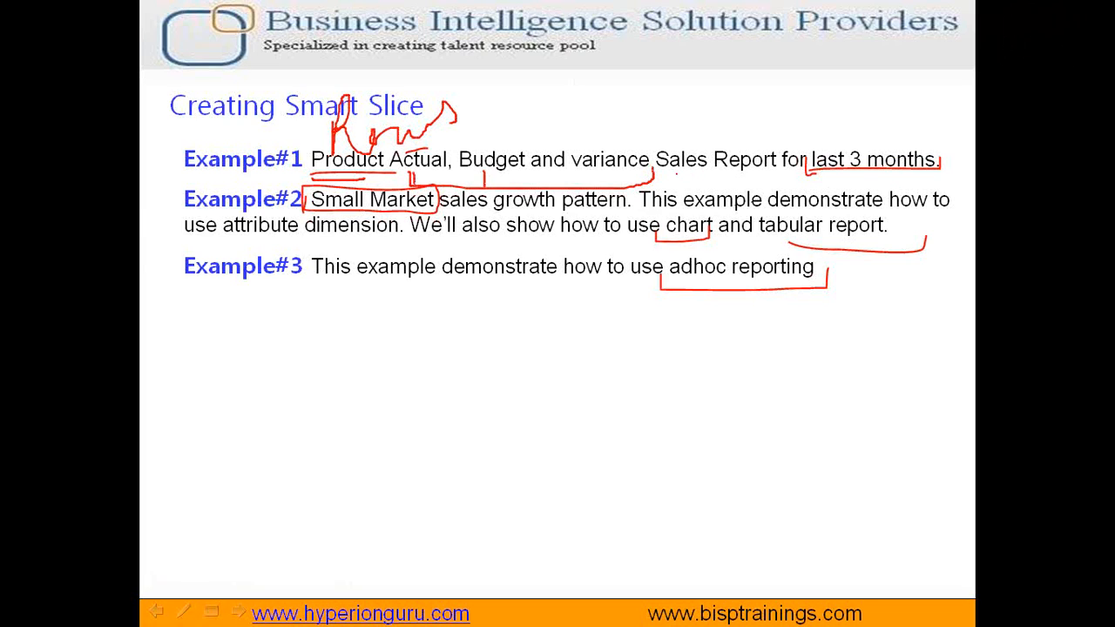
Step: Switch back to Excel and move Product to the rows and Scenario to the columns of the Smart Slice design
{"action": "key", "text": "super"}
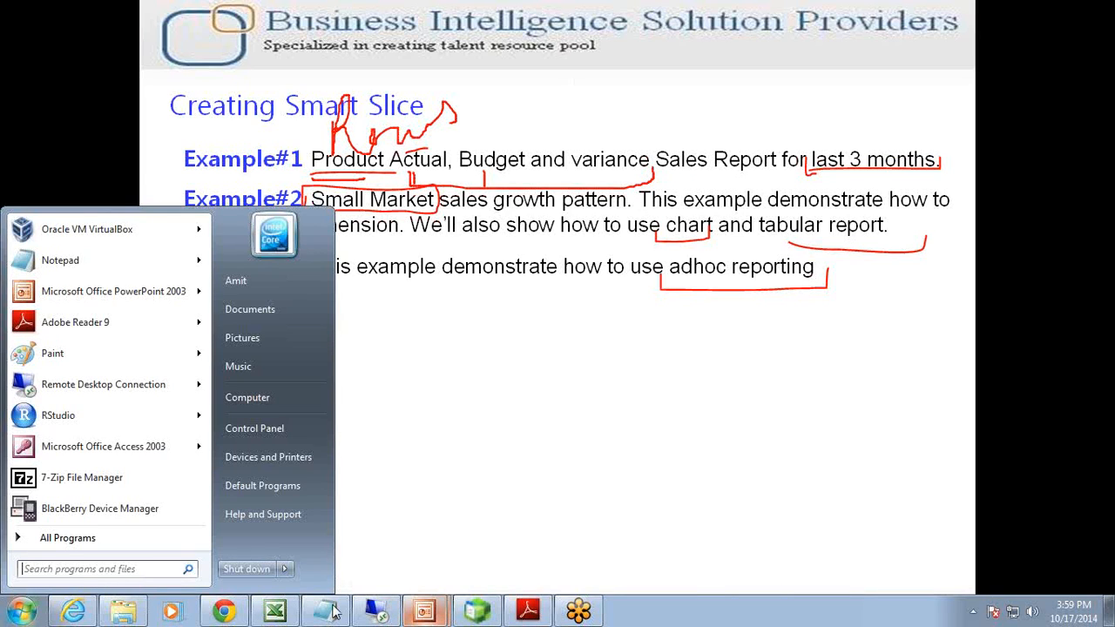
{"action": "left_click", "coordinate": [297, 615]}
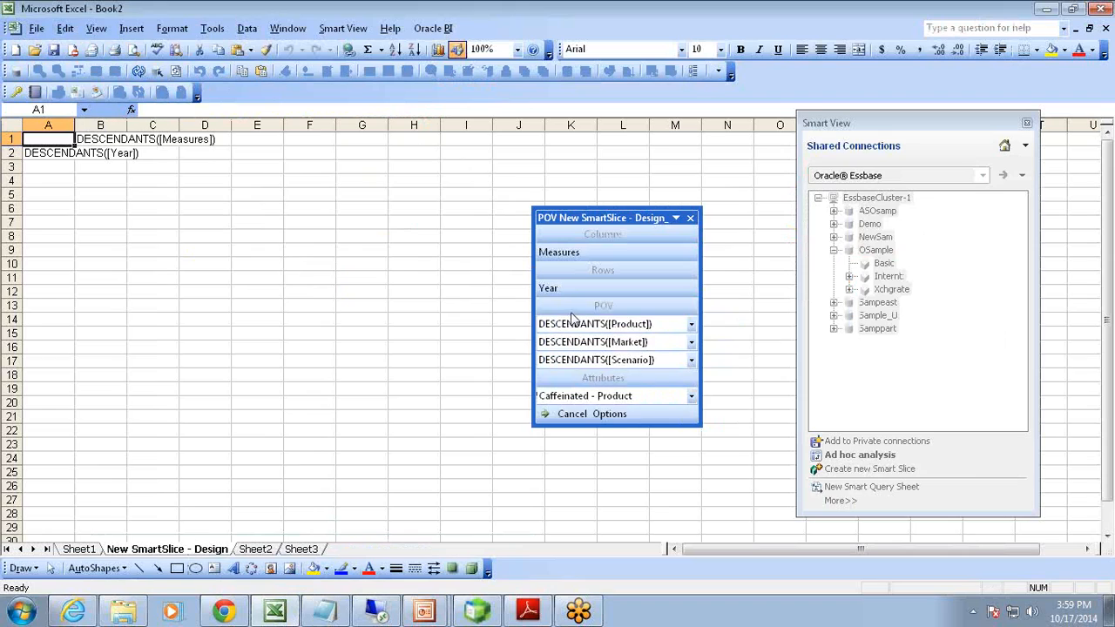
{"action": "left_click_drag", "start_coordinate": [610, 324], "coordinate": [587, 294]}
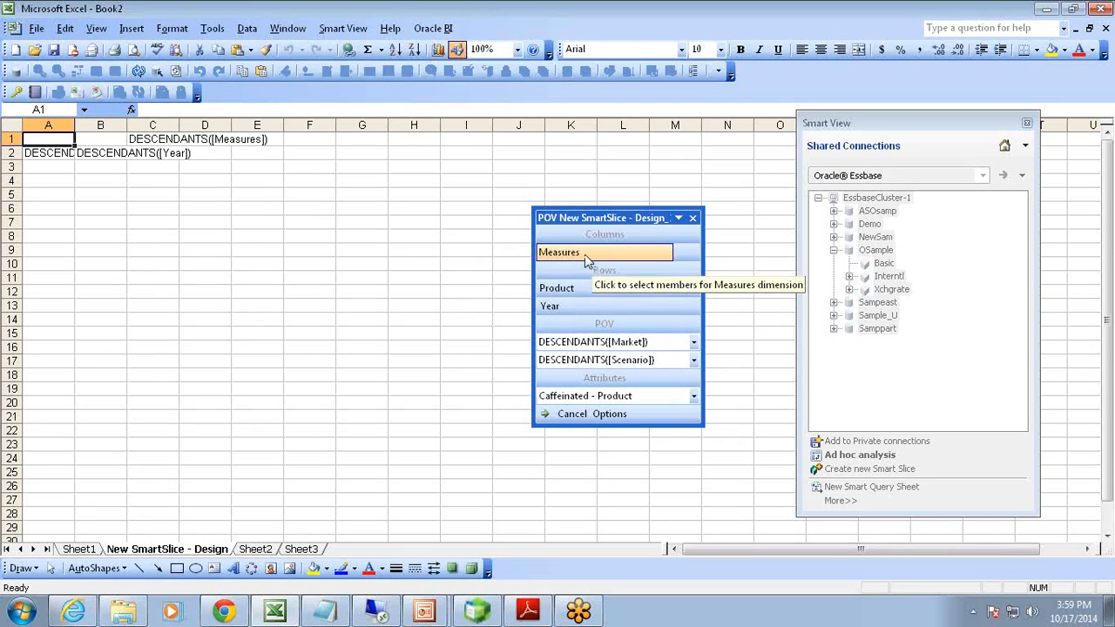
{"action": "left_click_drag", "start_coordinate": [584, 366], "coordinate": [587, 254]}
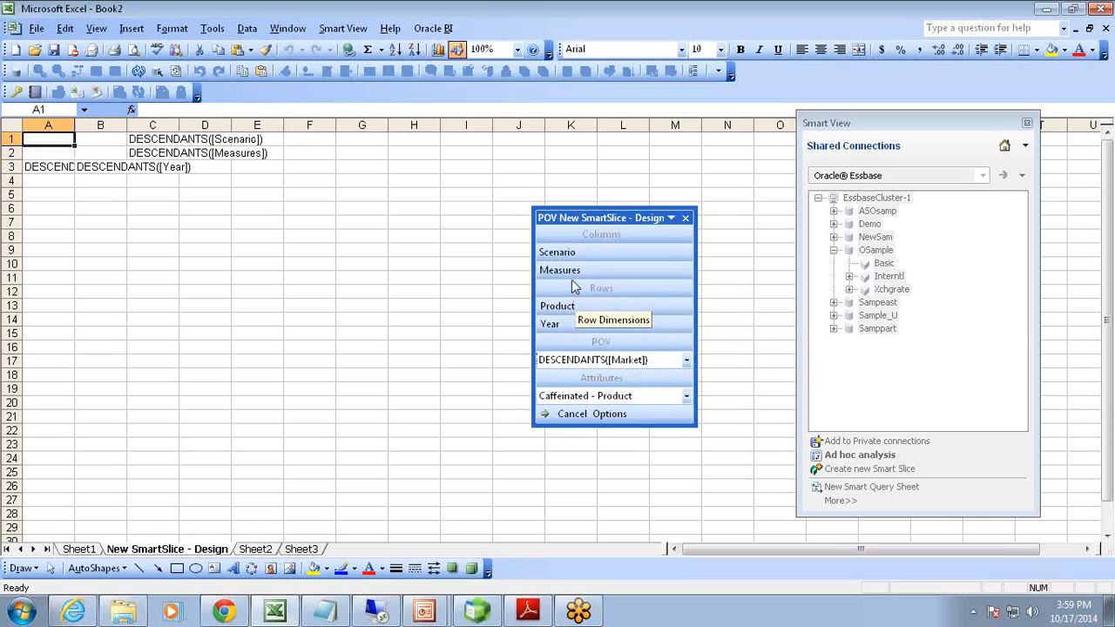
Step: Move Measures from the columns to the POV, and move Year from the rows to the columns above Scenario
{"action": "left_click_drag", "start_coordinate": [565, 271], "coordinate": [580, 374]}
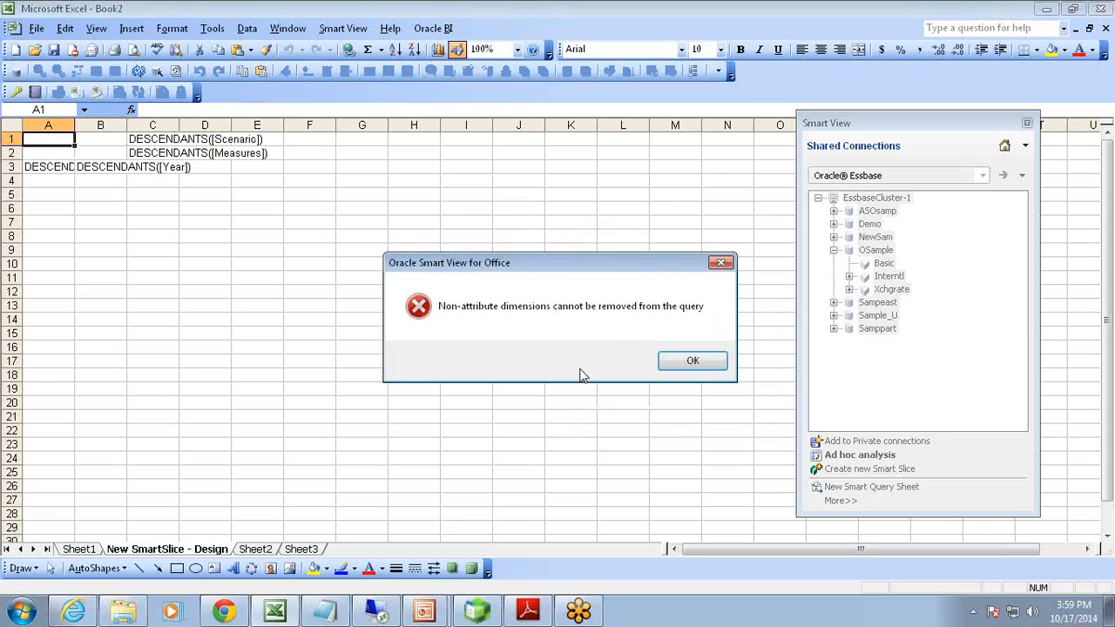
{"action": "left_click", "coordinate": [669, 360]}
{"action": "left_click_drag", "start_coordinate": [598, 270], "coordinate": [597, 359]}
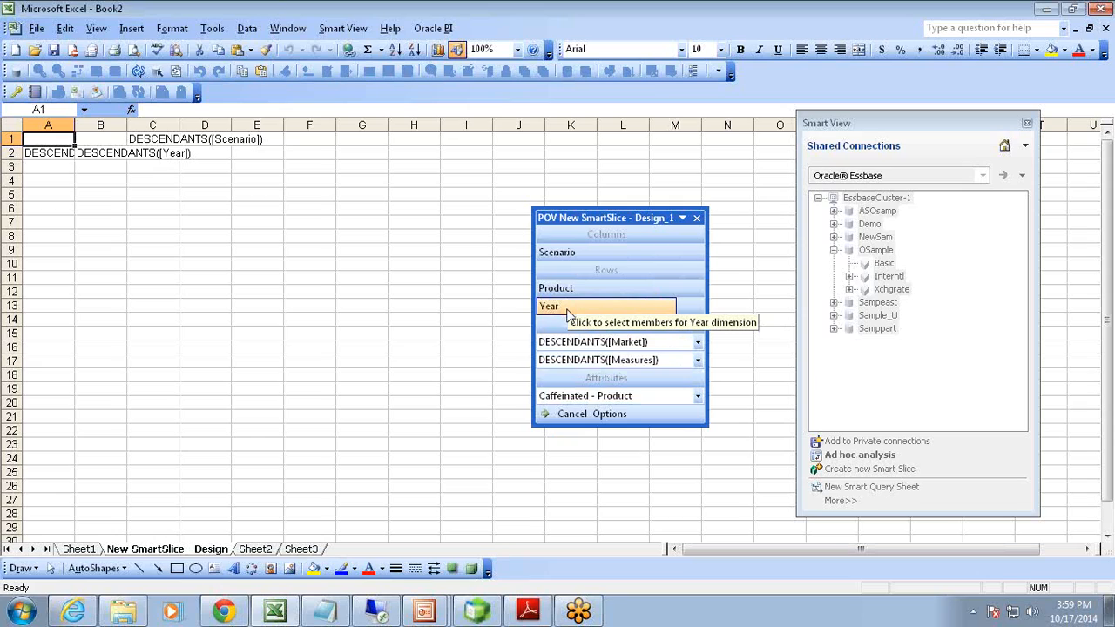
{"action": "left_click_drag", "start_coordinate": [568, 317], "coordinate": [581, 259]}
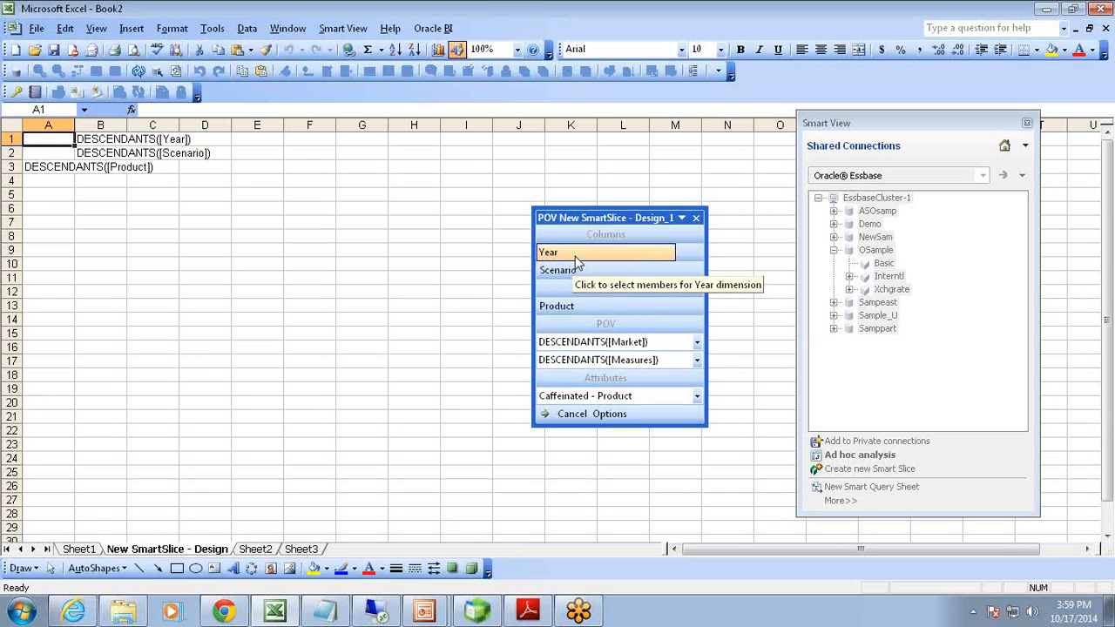
Step: Filter the Year dimension's available members to Descendants and remove the Year, Descendants entry from its selected members
{"action": "left_click", "coordinate": [575, 259]}
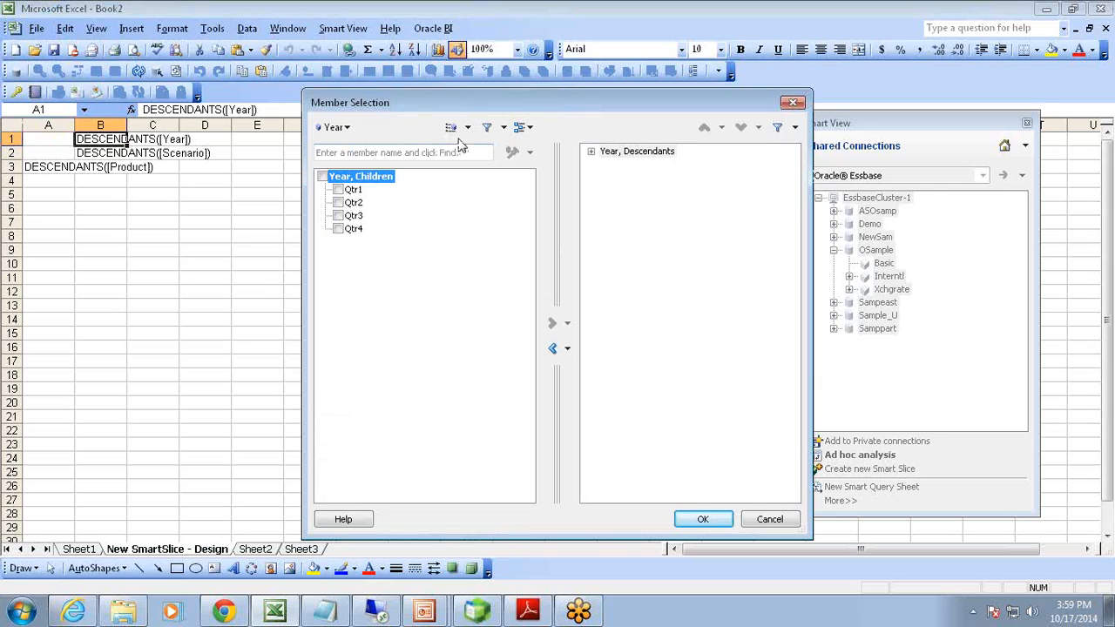
{"action": "left_click", "coordinate": [503, 127]}
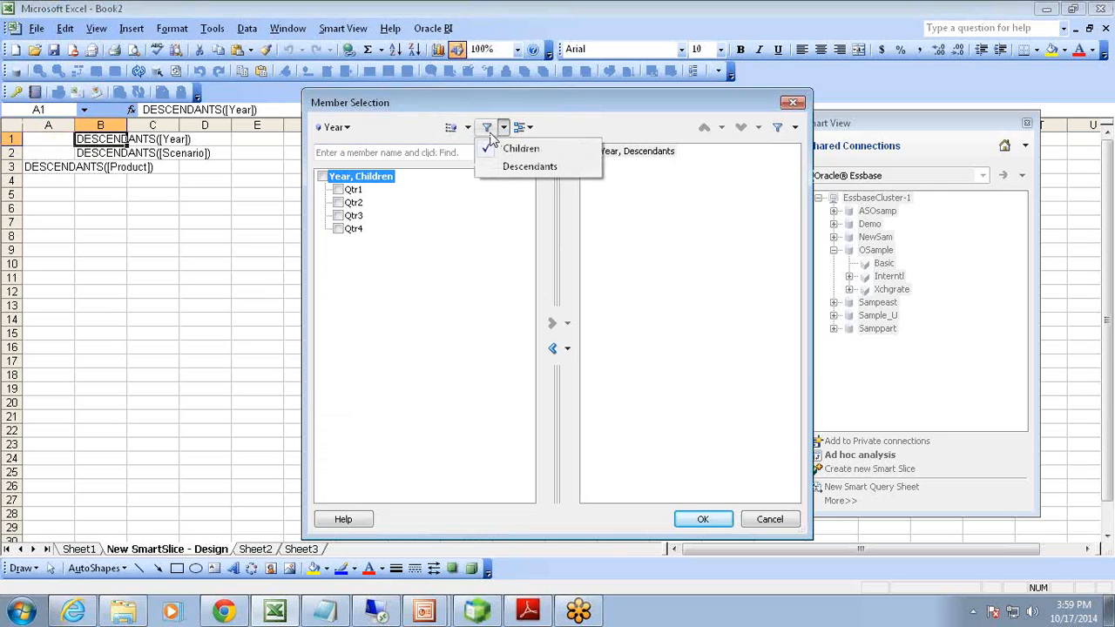
{"action": "left_click", "coordinate": [516, 167]}
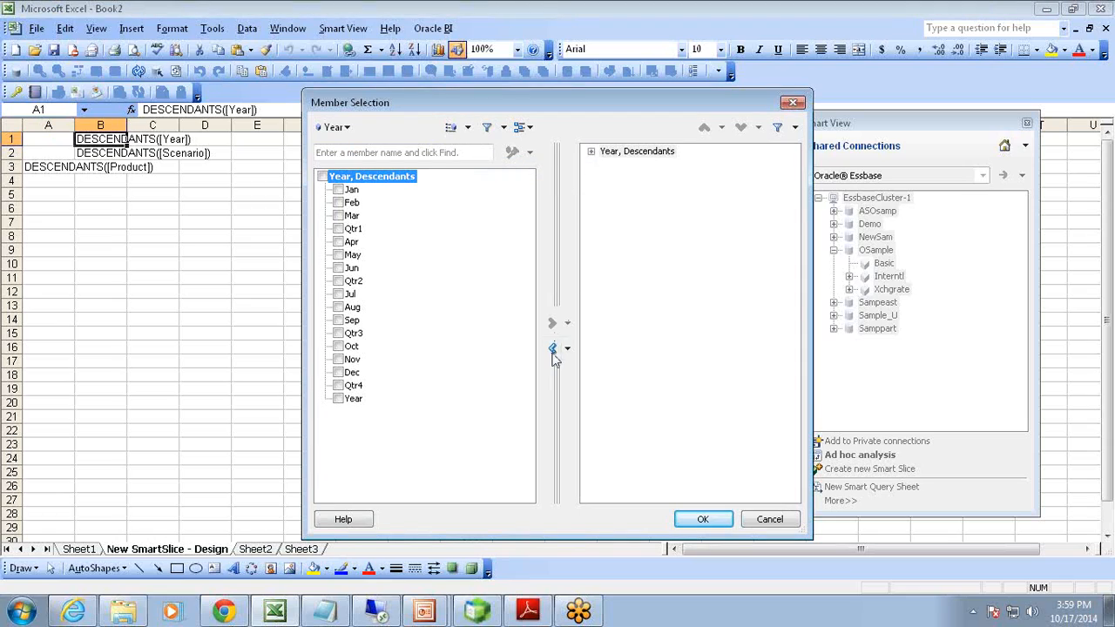
{"action": "left_click", "coordinate": [615, 153]}
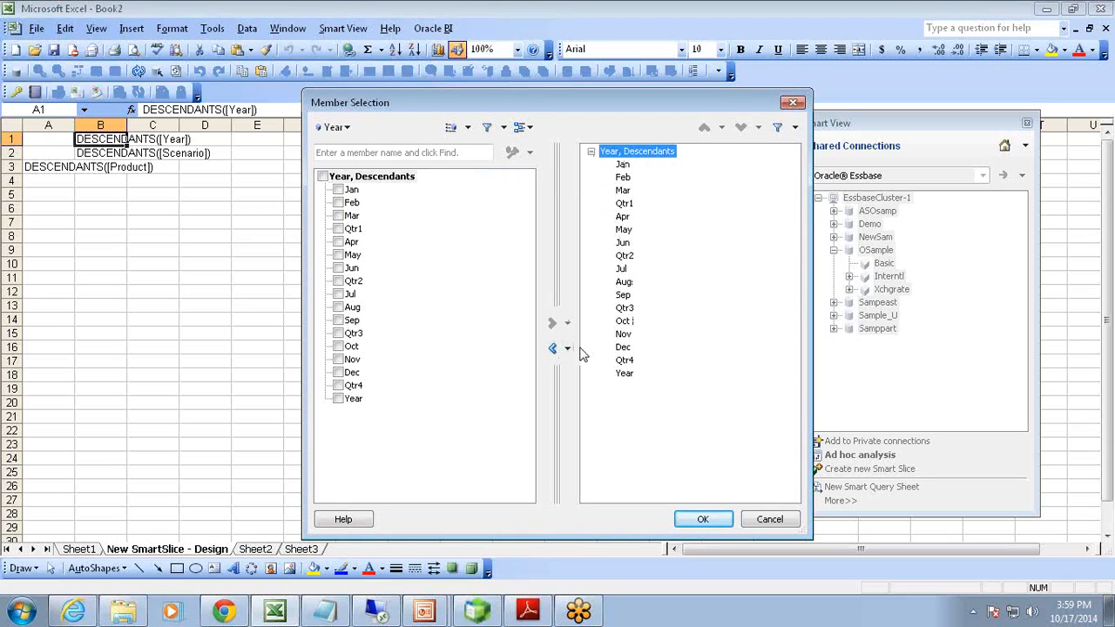
{"action": "left_click", "coordinate": [553, 349]}
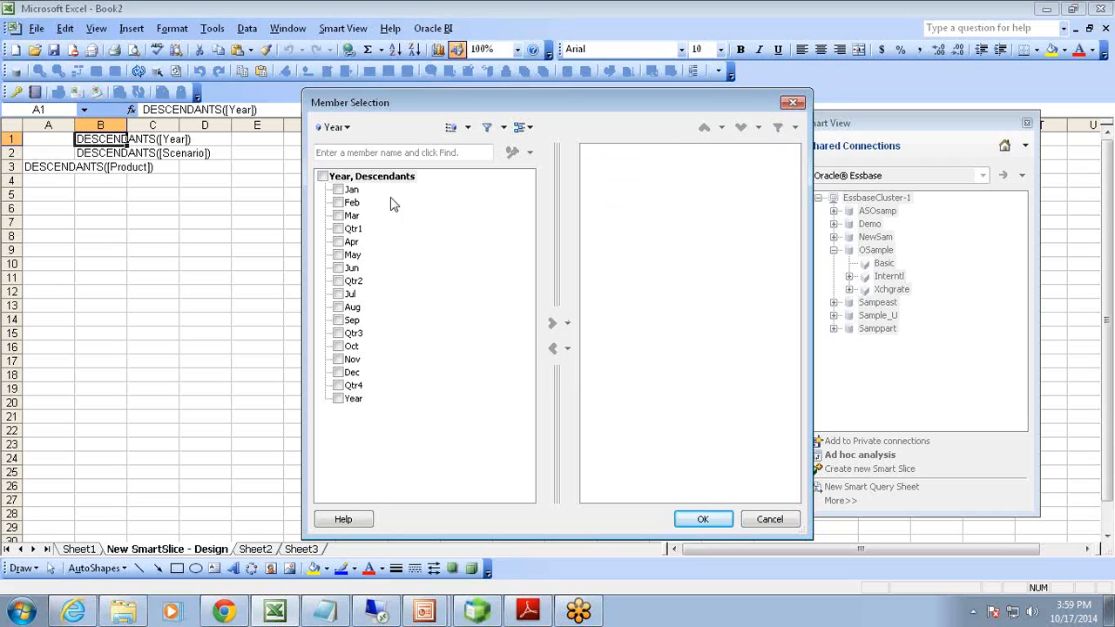
{"action": "left_click", "coordinate": [347, 189]}
{"action": "left_click", "coordinate": [347, 202]}
{"action": "left_click", "coordinate": [349, 215]}
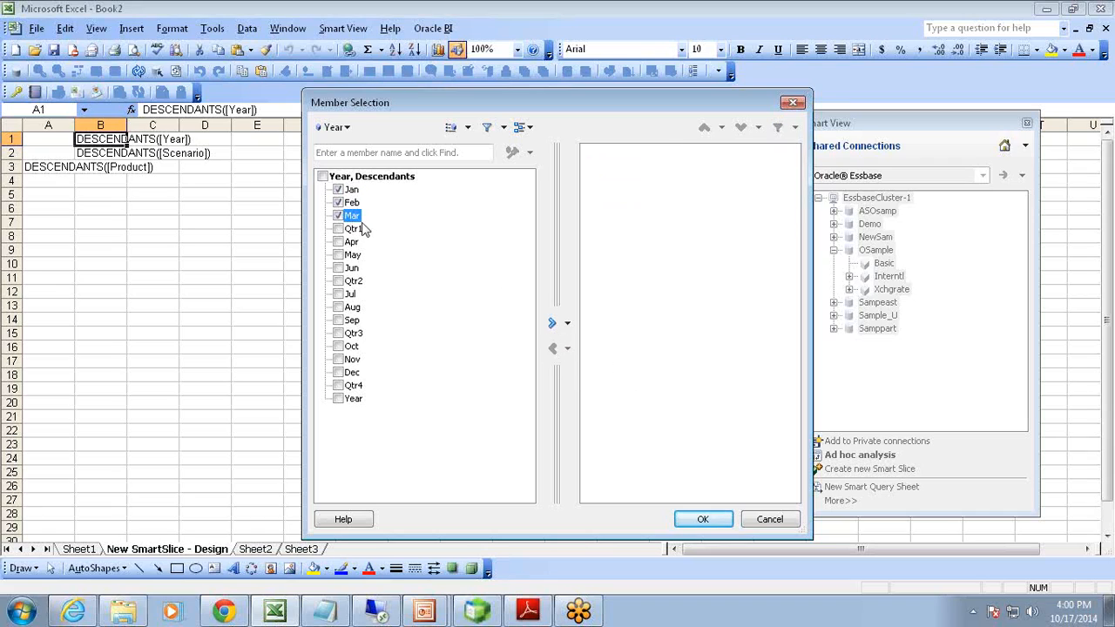
{"action": "left_click", "coordinate": [338, 189]}
{"action": "left_click", "coordinate": [339, 202]}
{"action": "left_click", "coordinate": [339, 215]}
{"action": "left_click", "coordinate": [339, 360]}
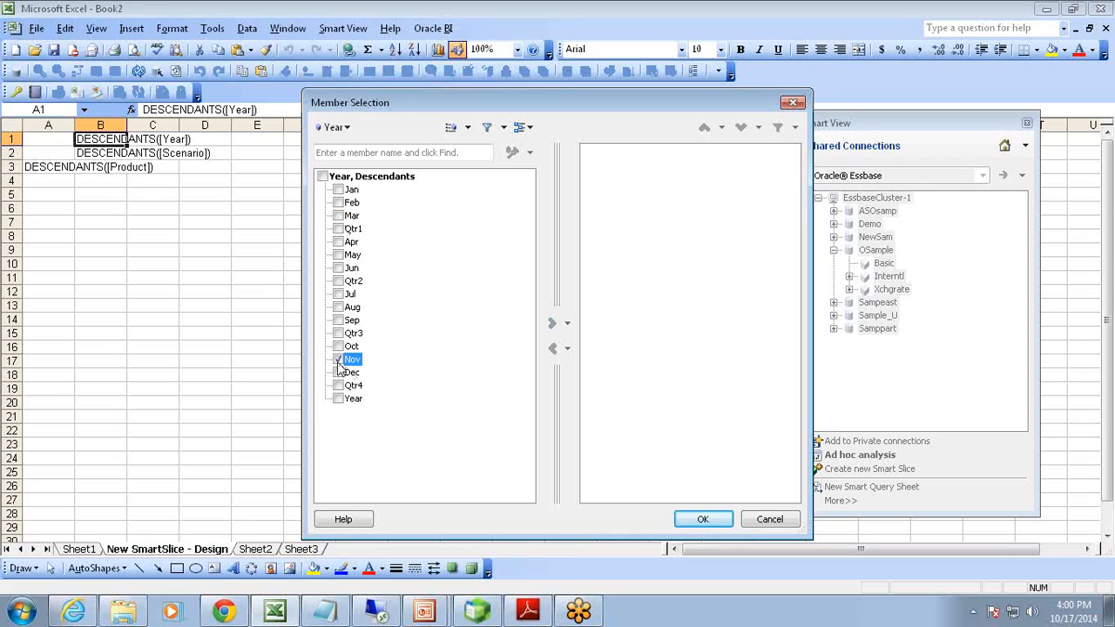
{"action": "left_click", "coordinate": [339, 360]}
Step: Add Jul, Aug and Sep as the selected Year members and apply the selection
{"action": "left_click", "coordinate": [339, 293]}
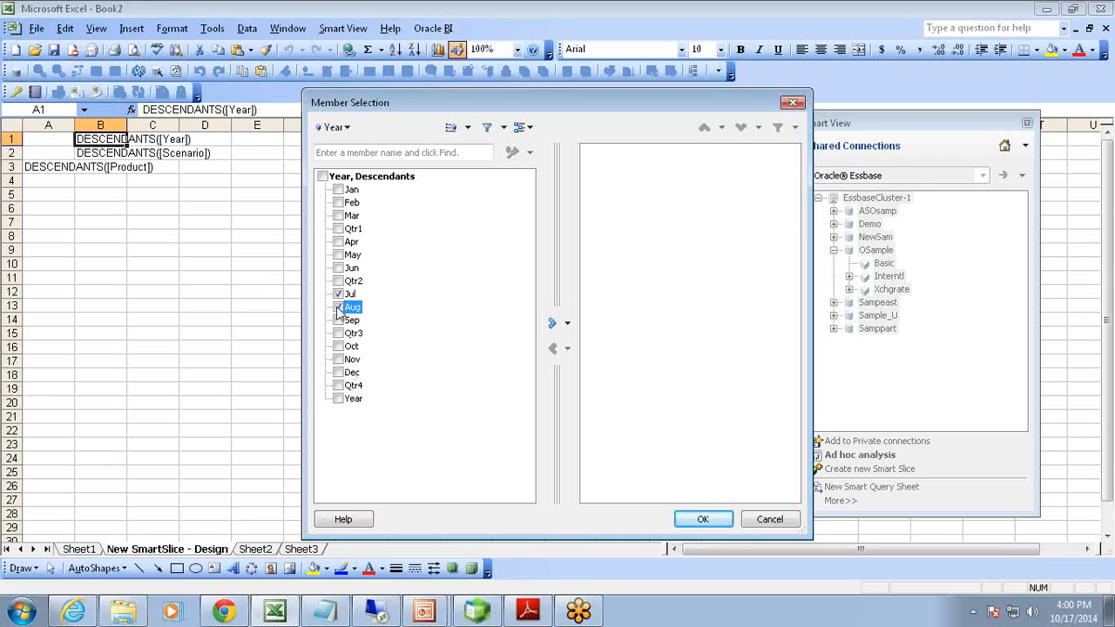
{"action": "left_click", "coordinate": [339, 307]}
{"action": "left_click", "coordinate": [339, 320]}
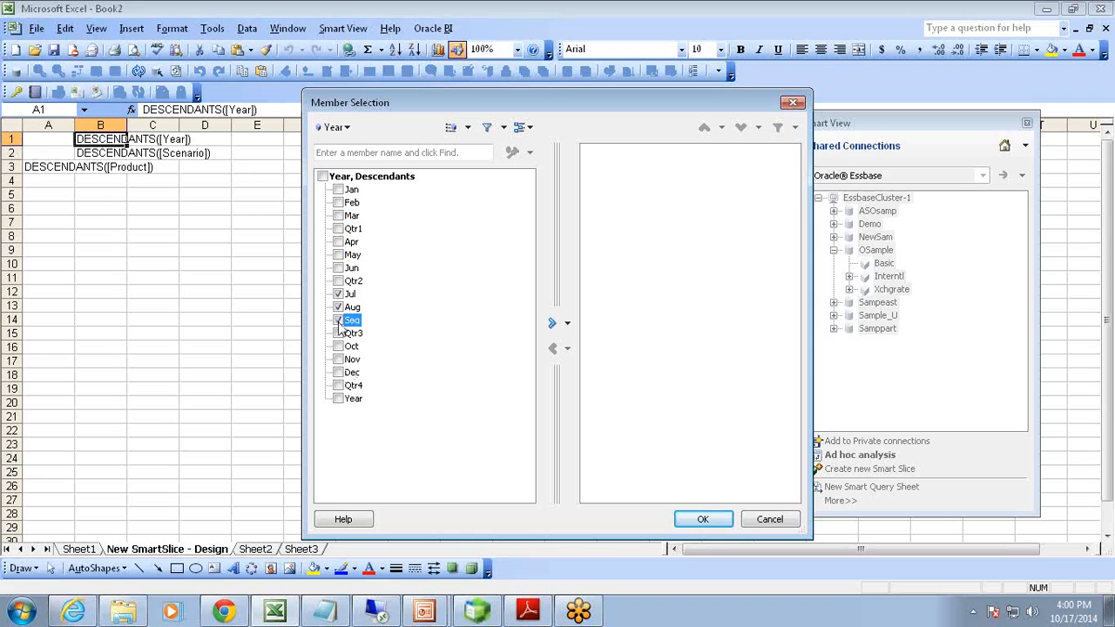
{"action": "left_click", "coordinate": [552, 323]}
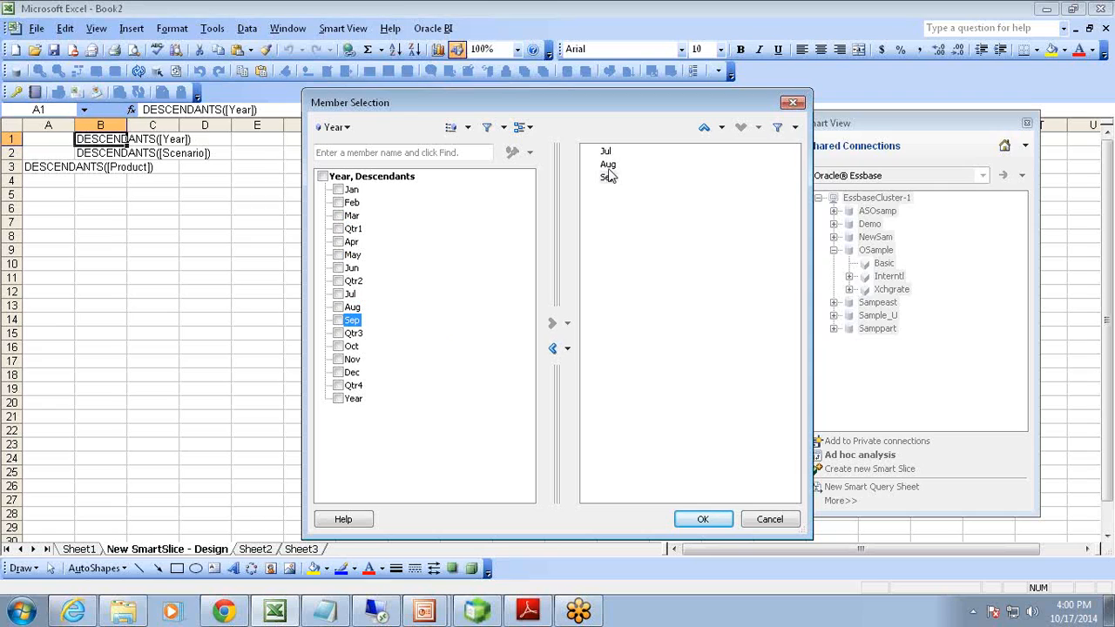
{"action": "left_click", "coordinate": [701, 518]}
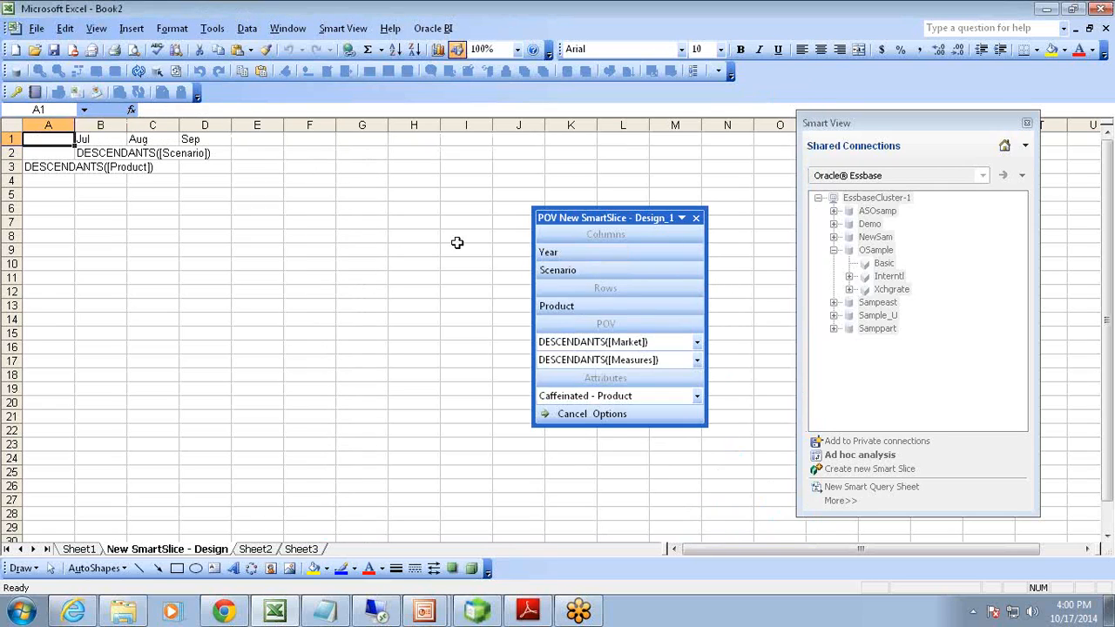
Step: Replace the Scenario descendants in the columns with the members Actual, Budget and Variance and apply the selection
{"action": "double_click", "coordinate": [558, 272]}
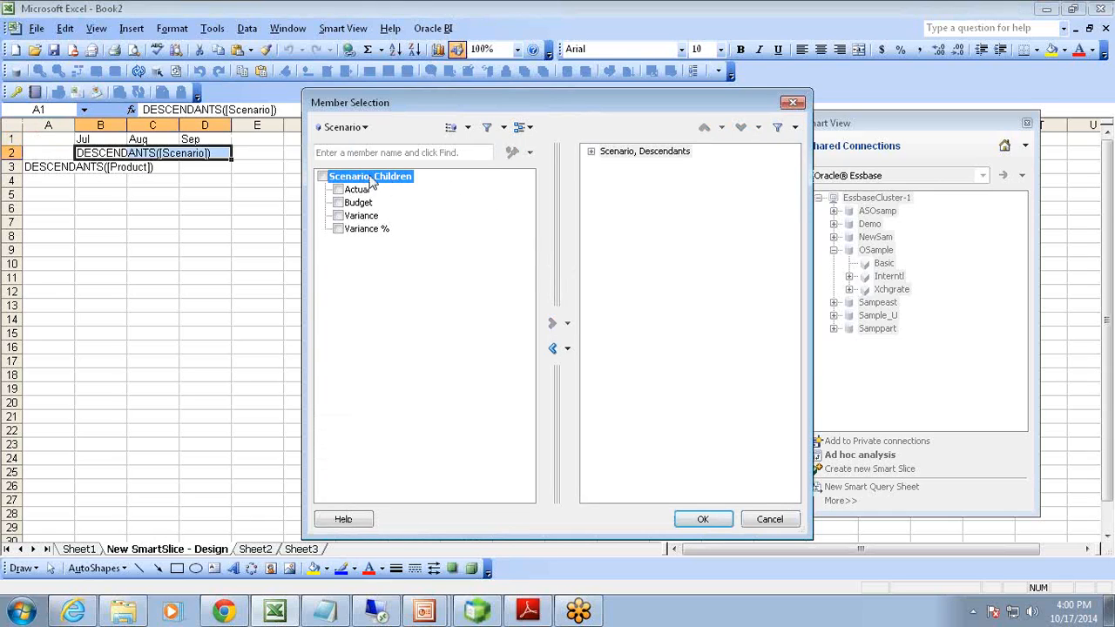
{"action": "left_click", "coordinate": [339, 190]}
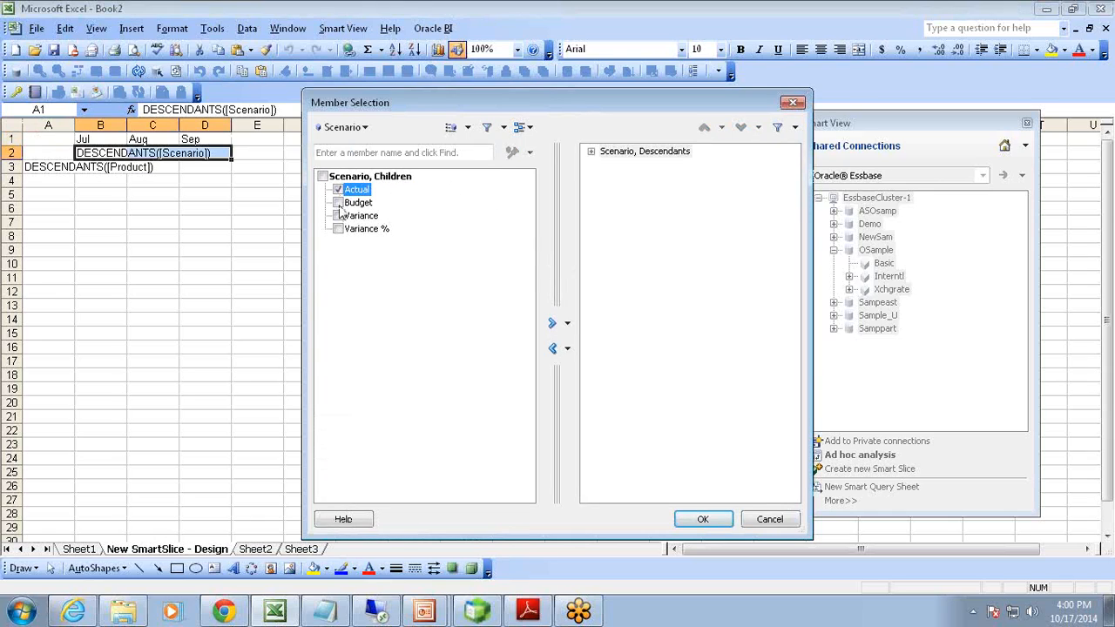
{"action": "left_click", "coordinate": [338, 202]}
{"action": "left_click", "coordinate": [338, 215]}
{"action": "left_click", "coordinate": [552, 348]}
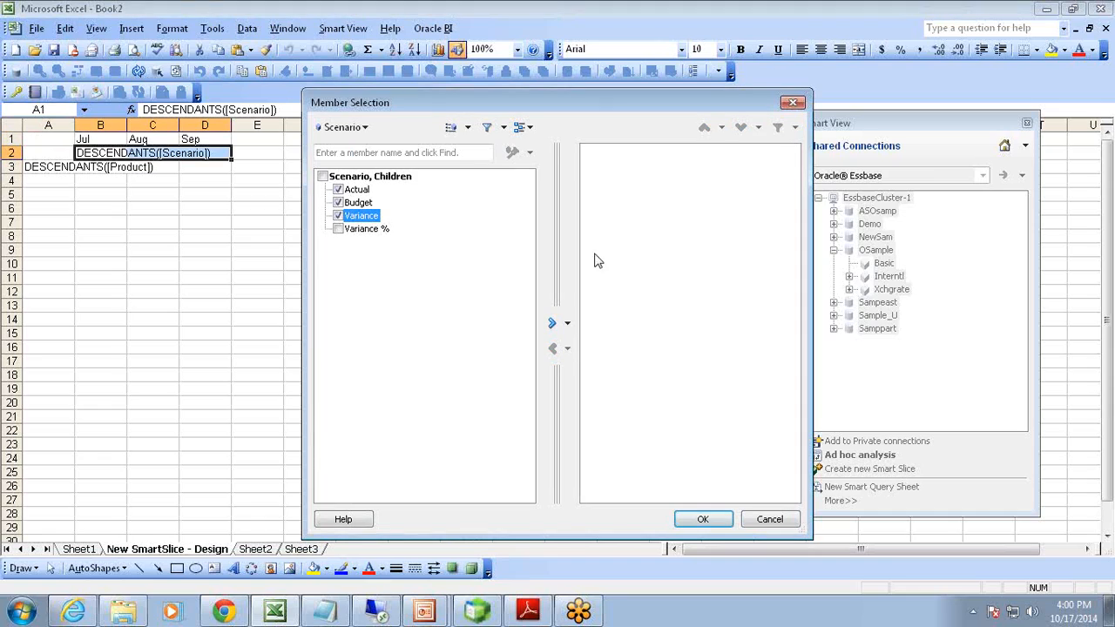
{"action": "left_click", "coordinate": [551, 323]}
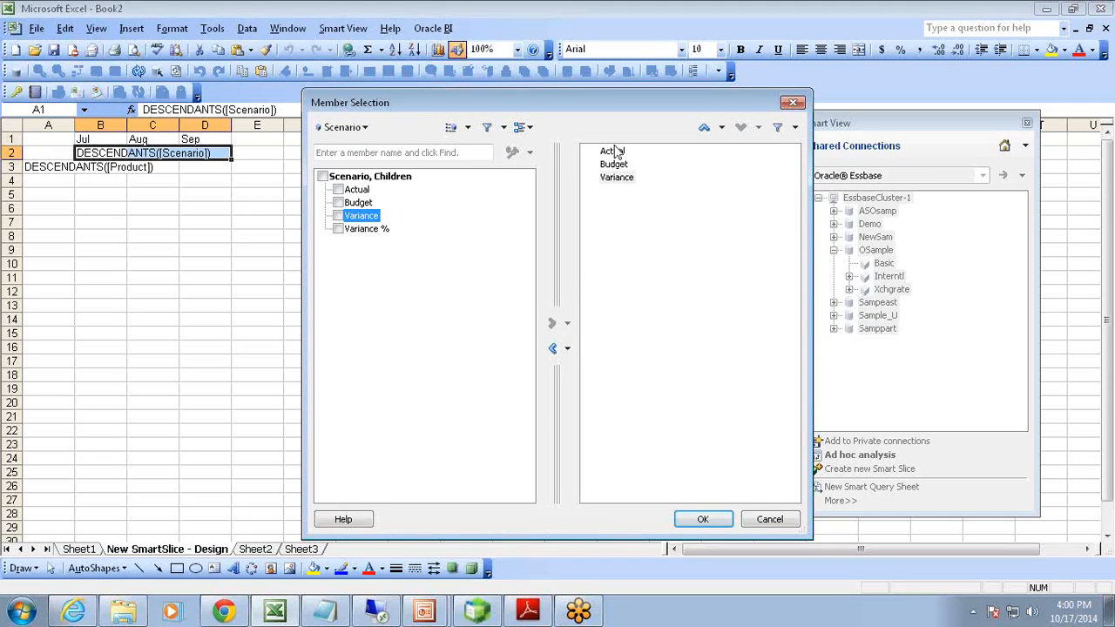
{"action": "left_click", "coordinate": [702, 519]}
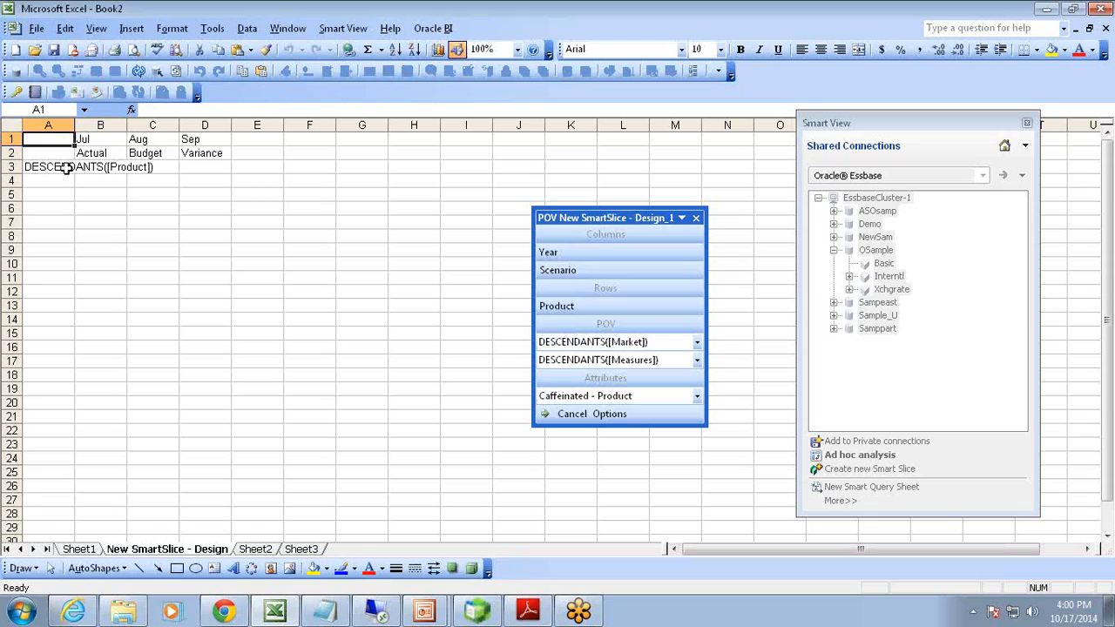
Step: Replace the Market descendants in the POV with New York, picked from the members filtered to Descendants, and apply the selection
{"action": "left_click", "coordinate": [697, 345]}
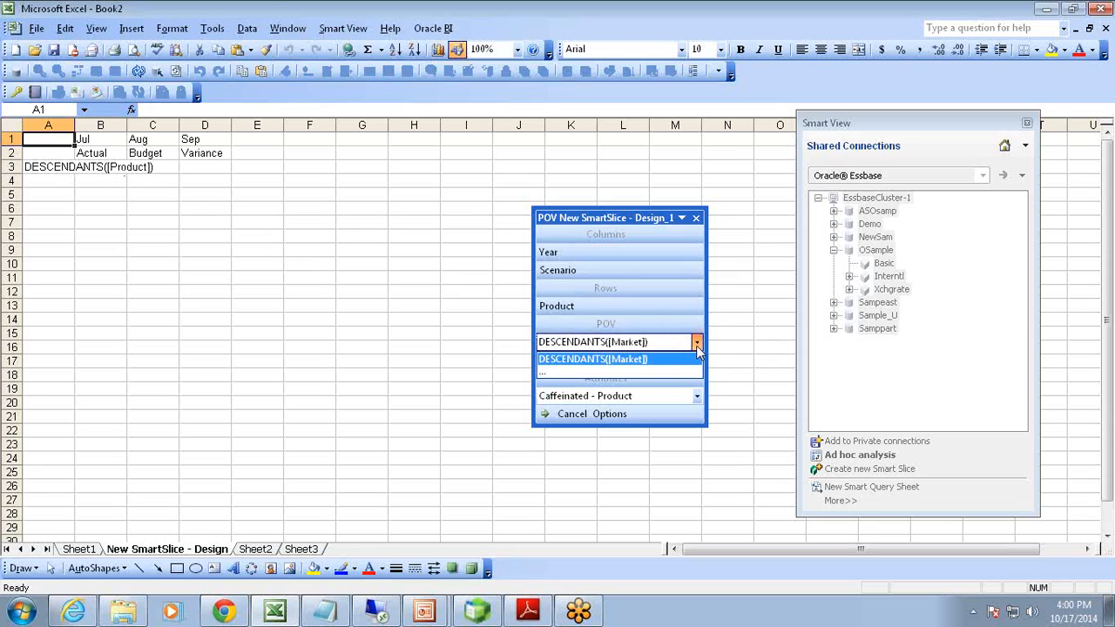
{"action": "left_click", "coordinate": [570, 374]}
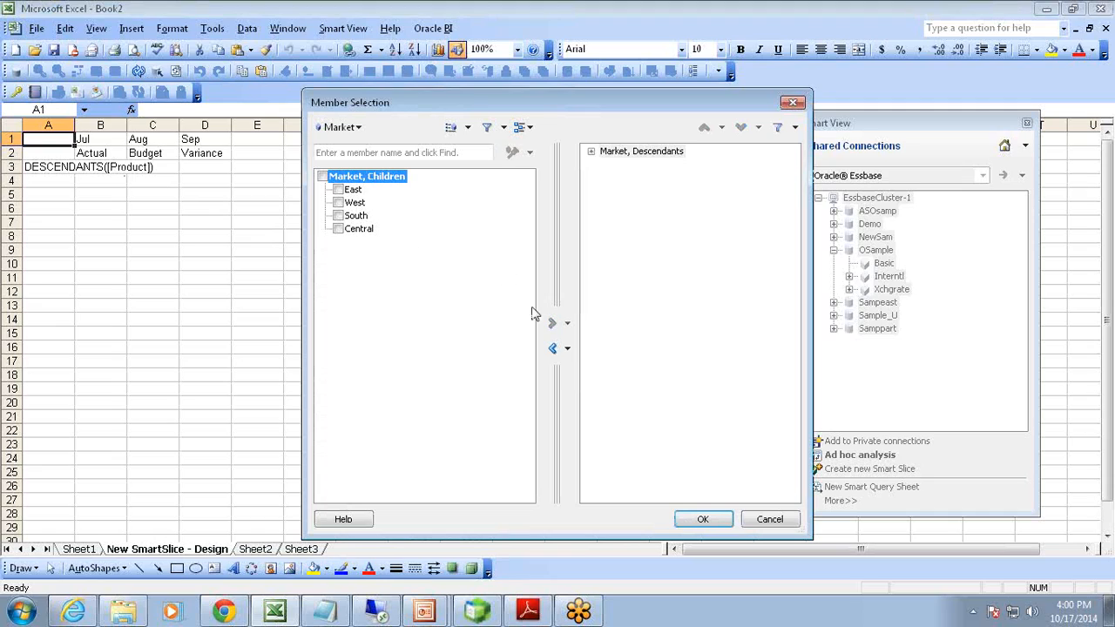
{"action": "left_click", "coordinate": [591, 153]}
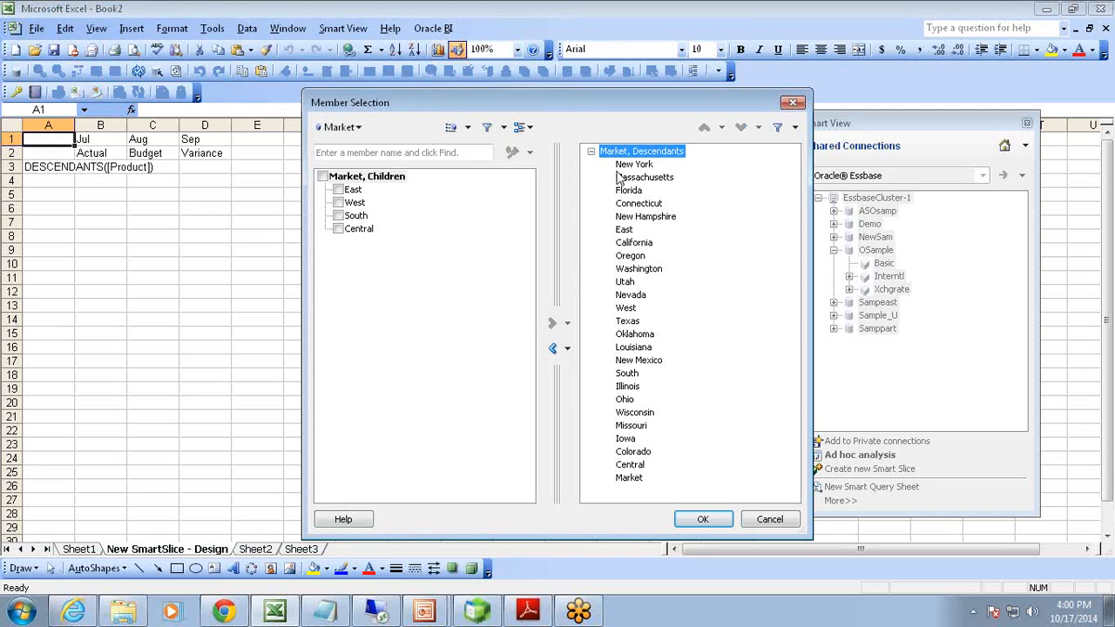
{"action": "left_click", "coordinate": [553, 348]}
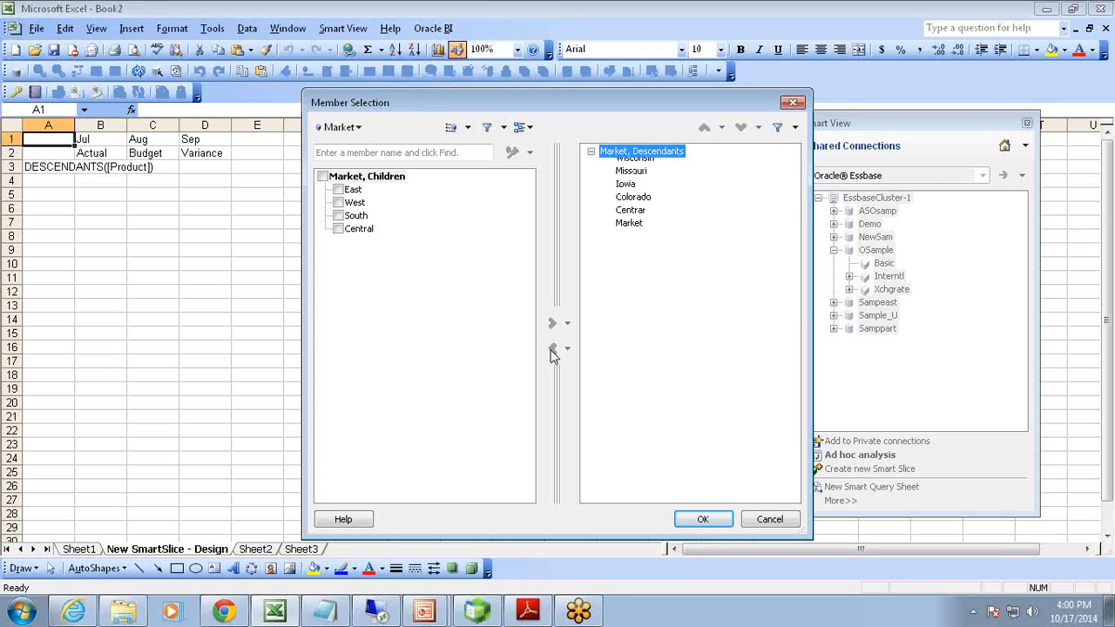
{"action": "left_click", "coordinate": [503, 128]}
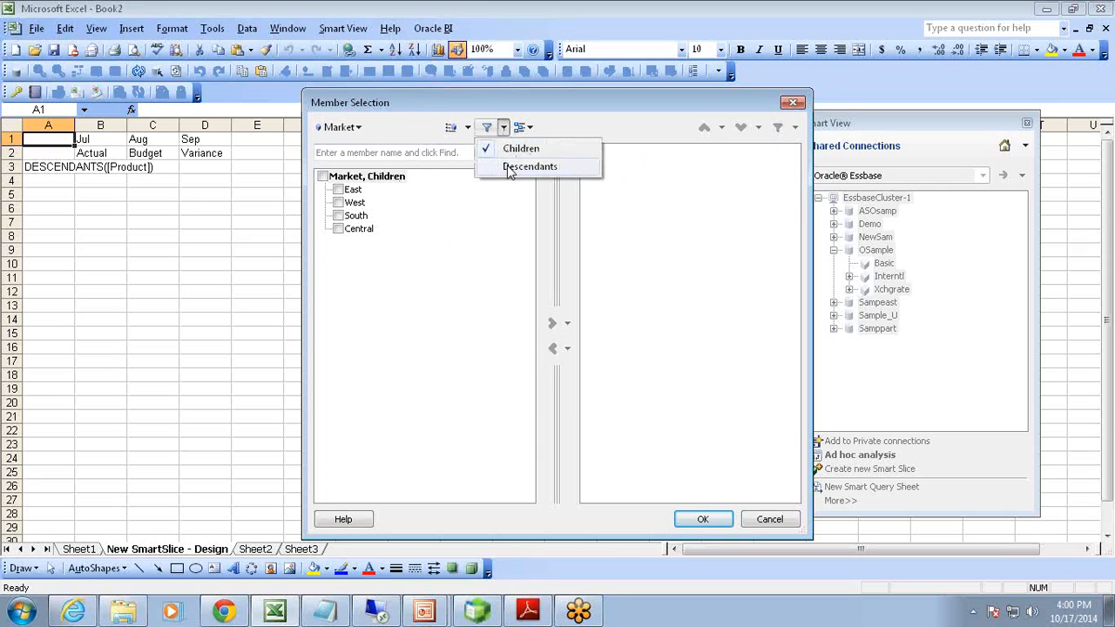
{"action": "left_click", "coordinate": [514, 166]}
{"action": "left_click", "coordinate": [340, 191]}
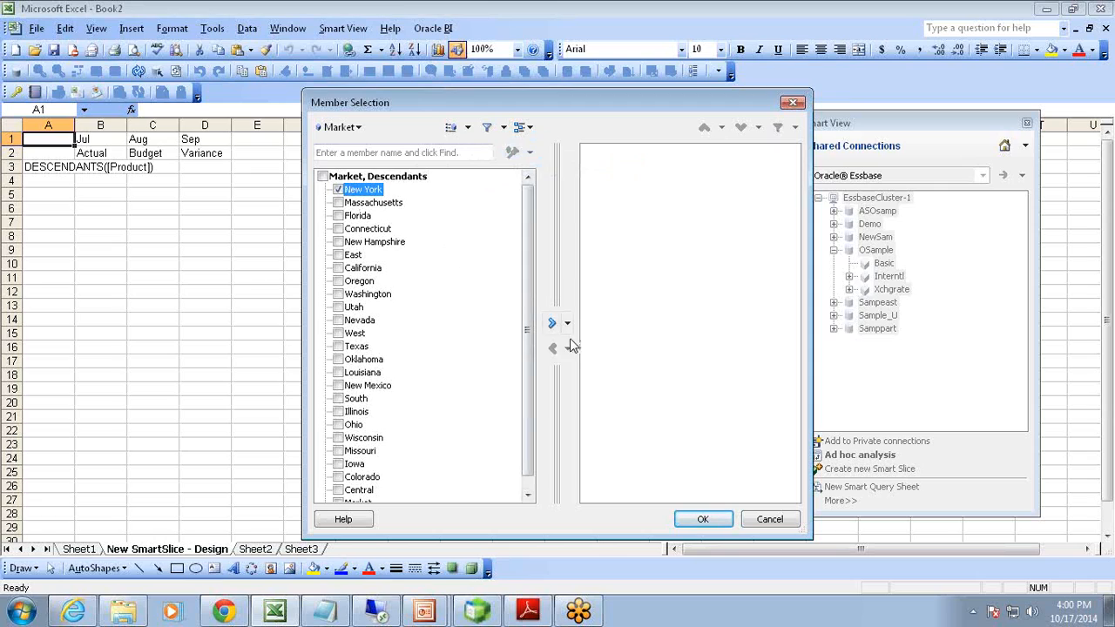
{"action": "left_click", "coordinate": [552, 323]}
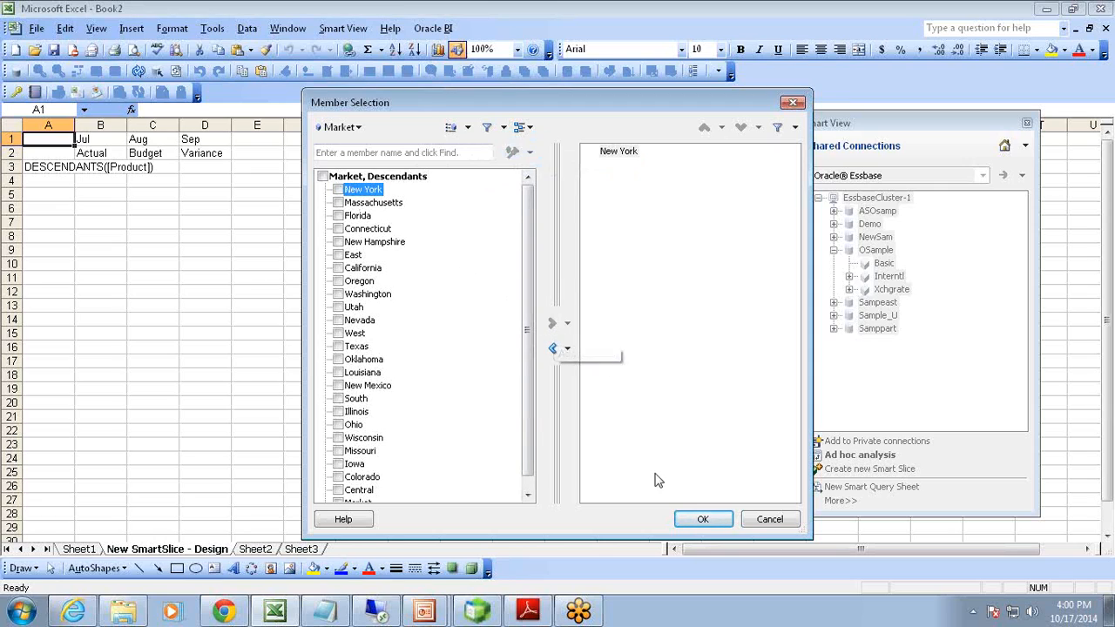
{"action": "left_click", "coordinate": [702, 520]}
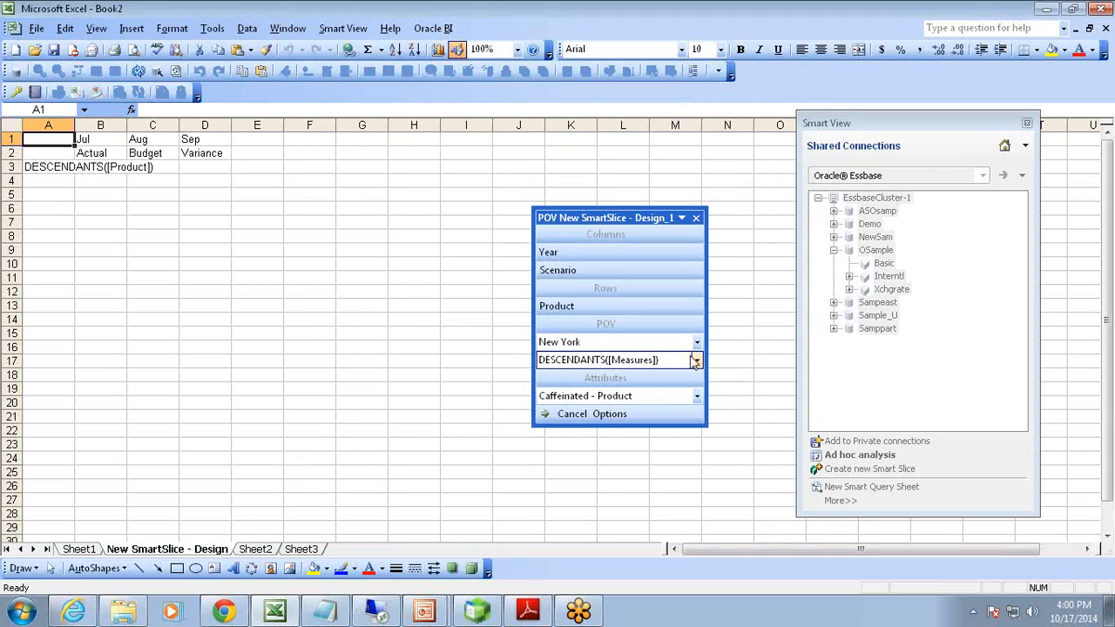
Step: Replace the Measures descendants in the POV with Sales, picked from the members filtered to Descendants, and apply the selection
{"action": "left_click", "coordinate": [695, 361]}
{"action": "left_click", "coordinate": [635, 386]}
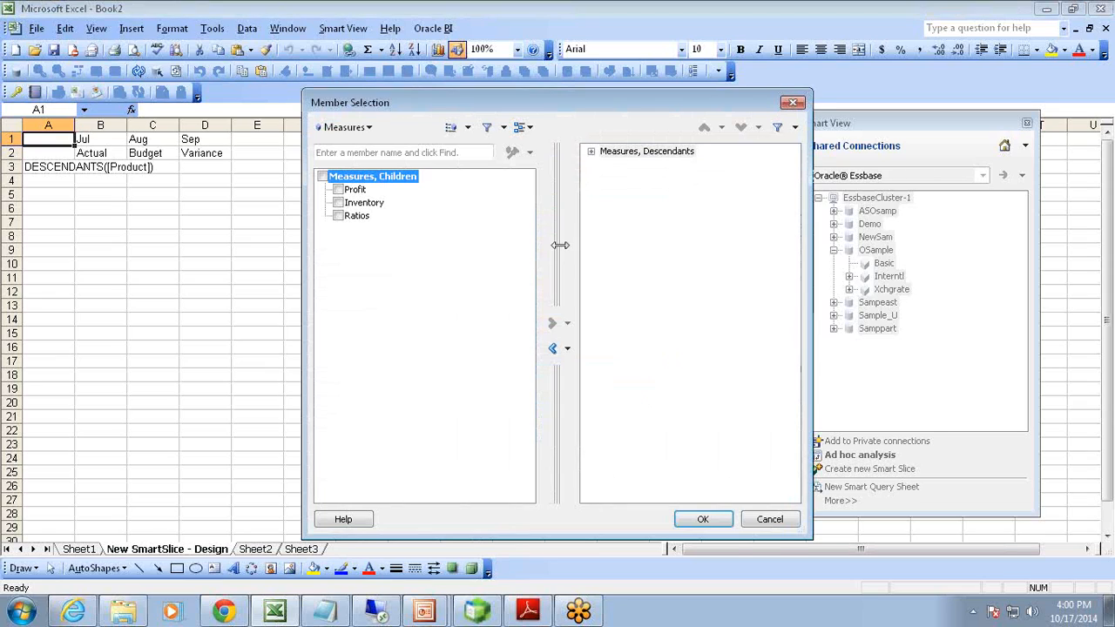
{"action": "left_click", "coordinate": [552, 349]}
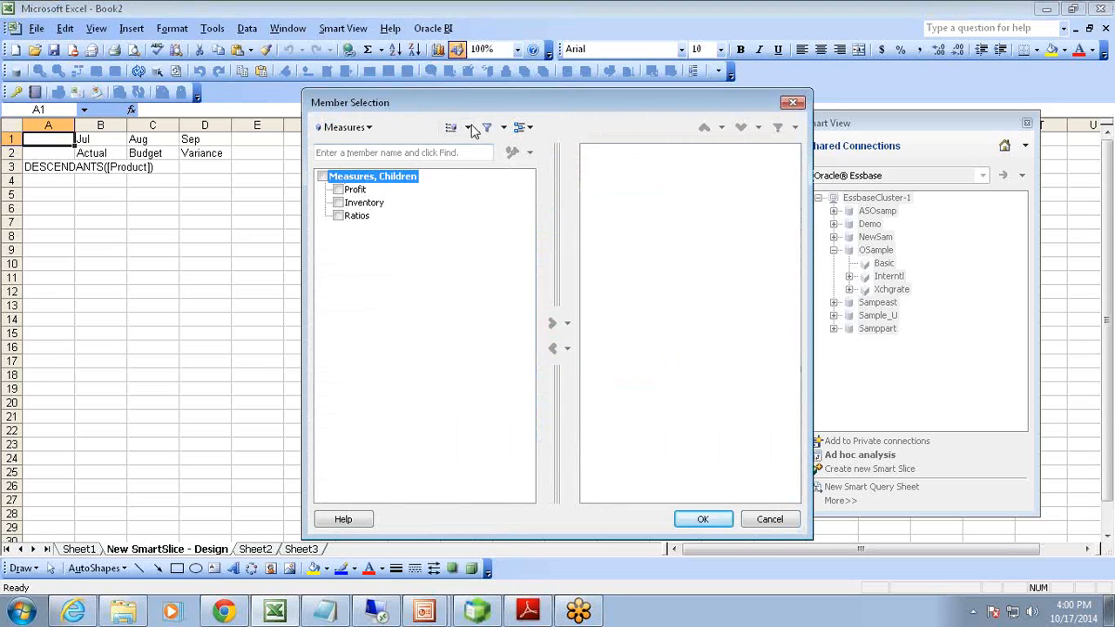
{"action": "left_click", "coordinate": [503, 128]}
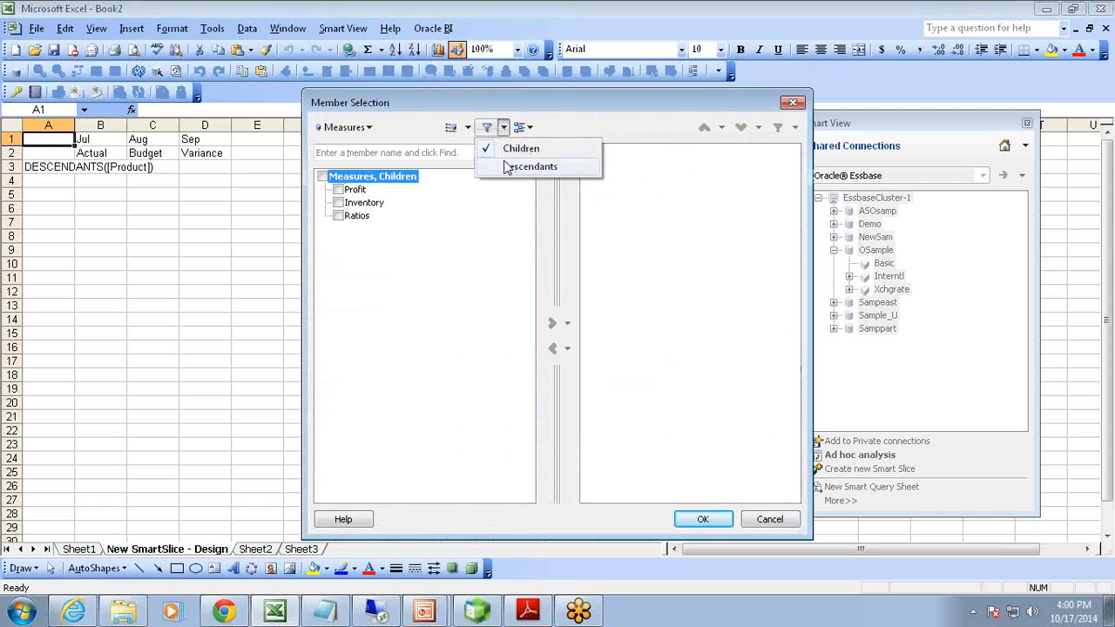
{"action": "left_click", "coordinate": [514, 166]}
{"action": "left_click", "coordinate": [338, 190]}
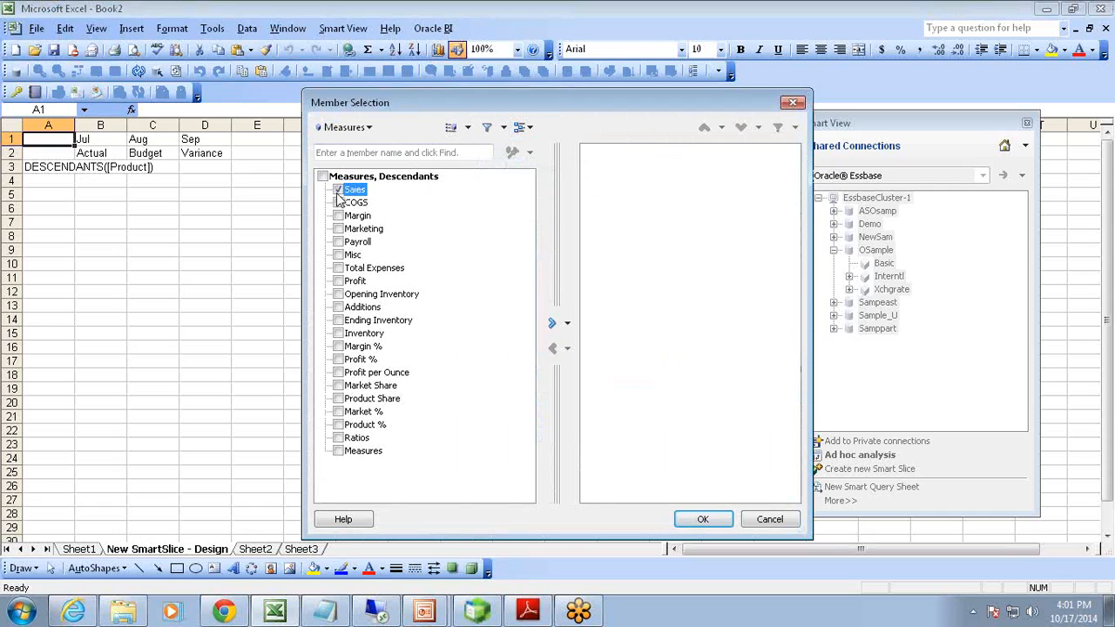
{"action": "left_click", "coordinate": [552, 323]}
{"action": "left_click", "coordinate": [703, 520]}
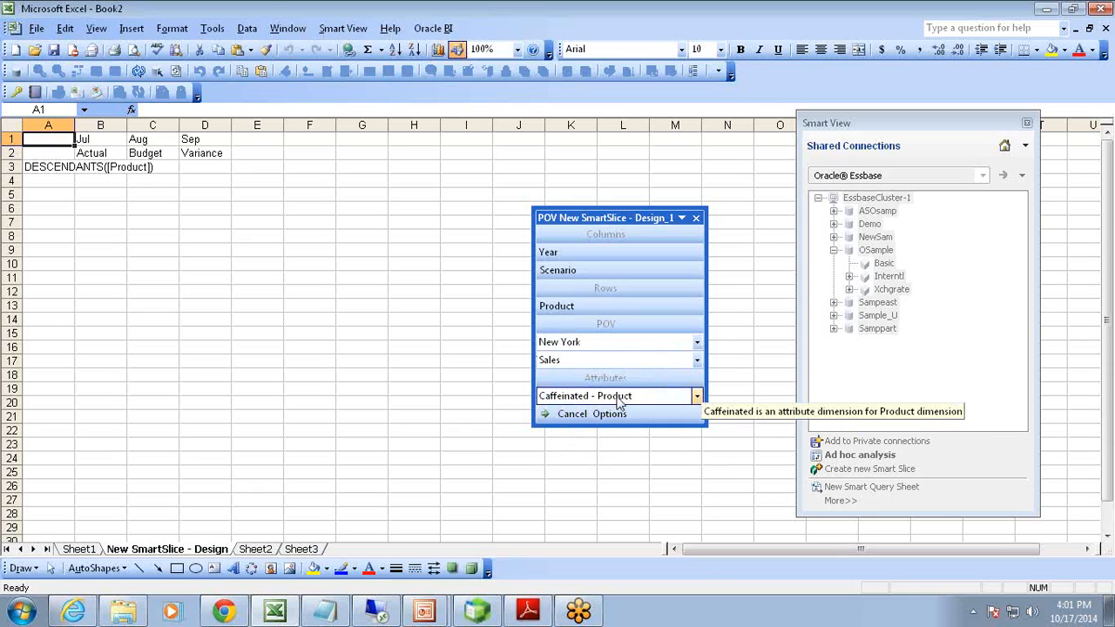
Step: Finish the Smart Slice design, accept its POV members and save it as NY_Product_Listing_Report
{"action": "left_click", "coordinate": [544, 415]}
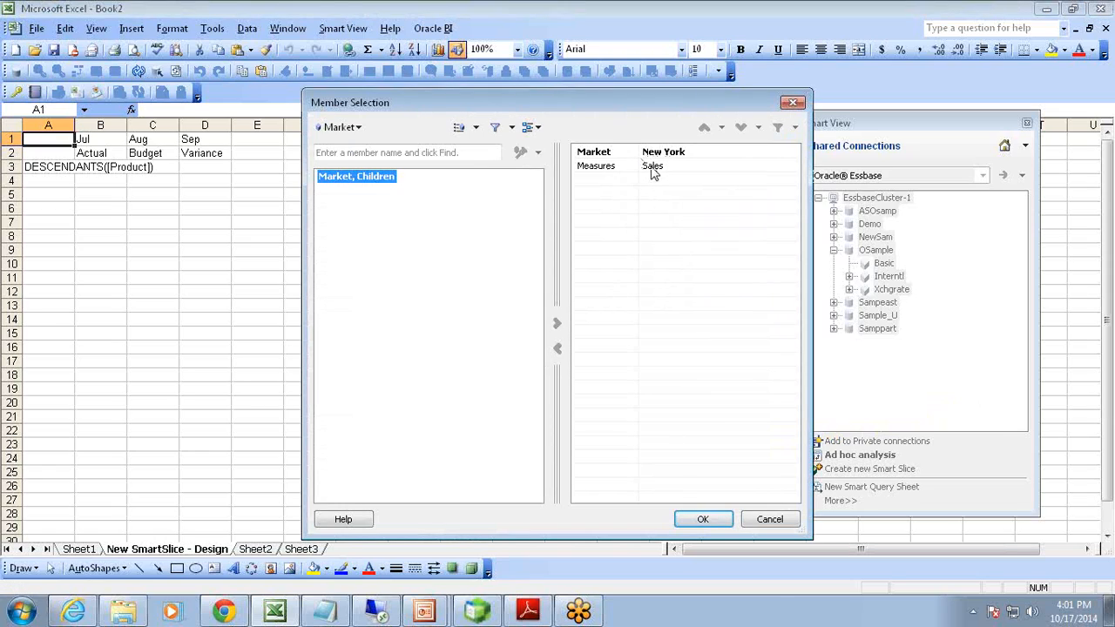
{"action": "left_click", "coordinate": [703, 519]}
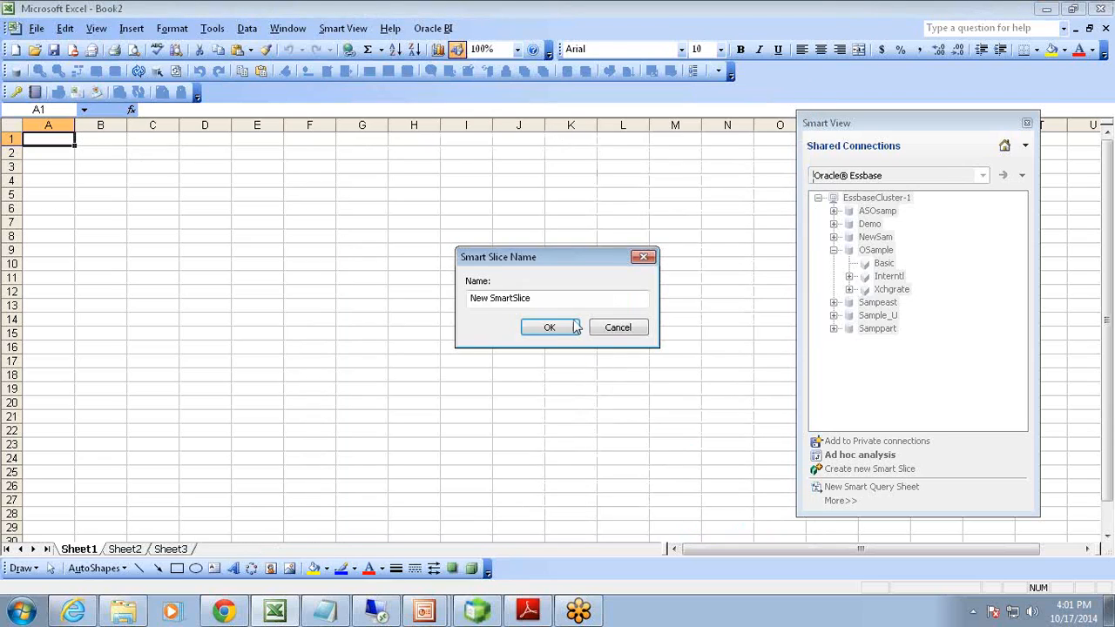
{"action": "left_click", "coordinate": [543, 298]}
{"action": "left_click_drag", "start_coordinate": [543, 298], "coordinate": [428, 293]}
{"action": "type", "text": "{P"}
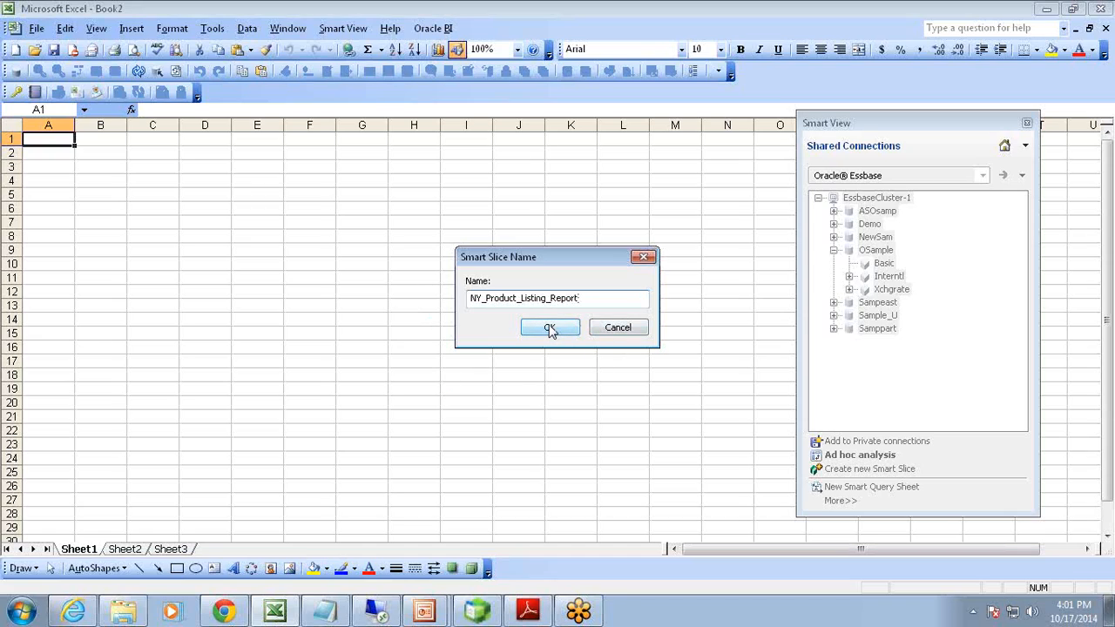
{"action": "left_click", "coordinate": [550, 328]}
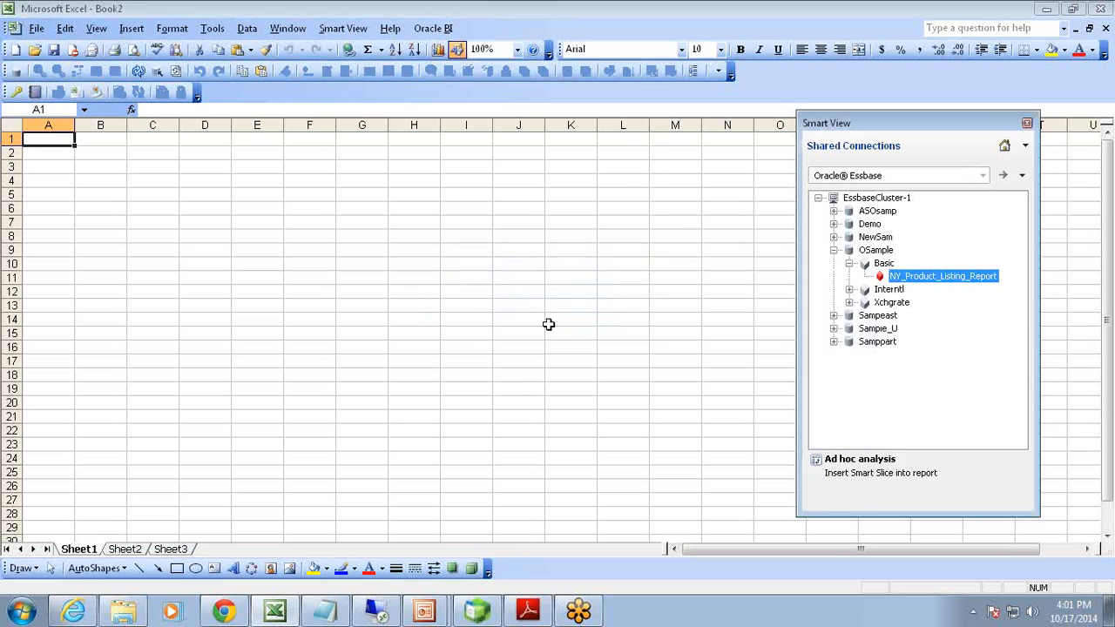
Step: Insert the NY_Product_Listing_Report Smart Slice into a report and open the choice of new reporting objects
{"action": "right_click", "coordinate": [927, 277]}
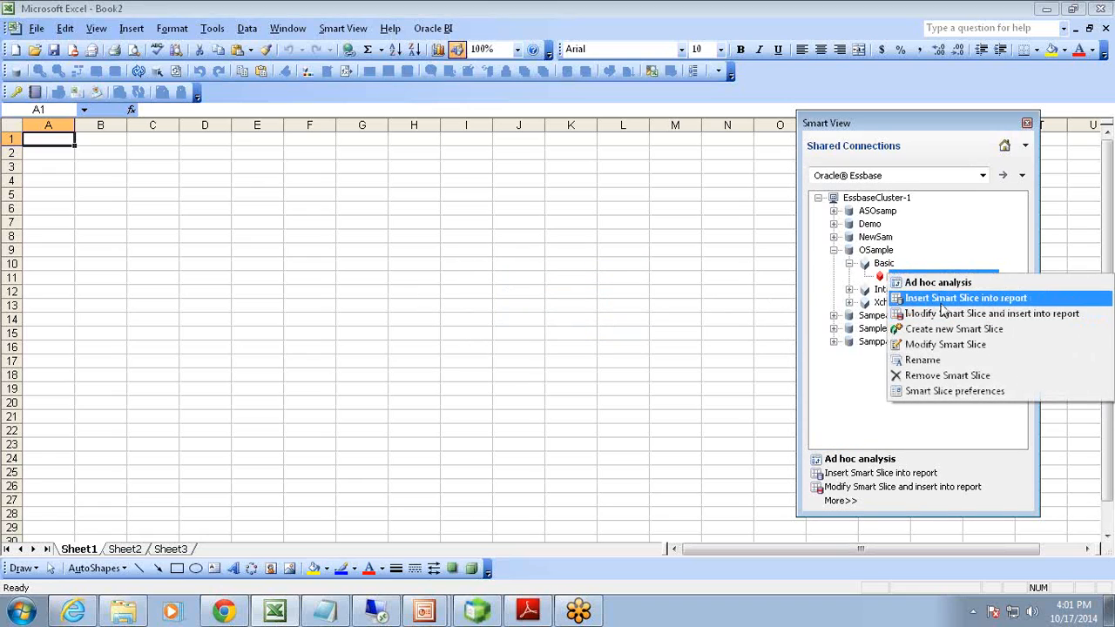
{"action": "left_click", "coordinate": [941, 300]}
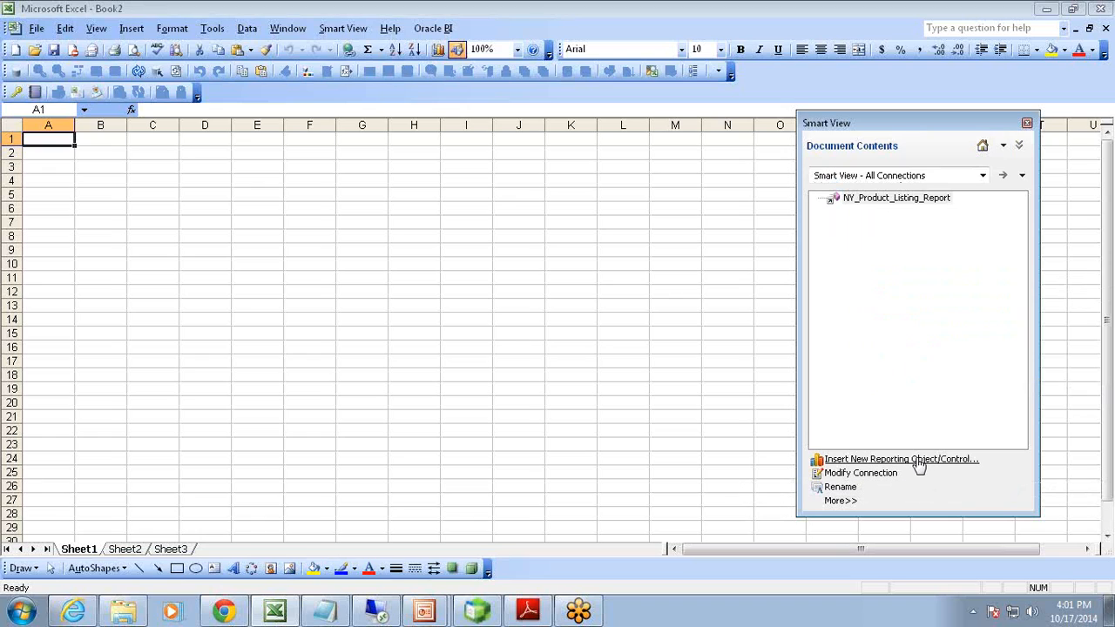
{"action": "left_click", "coordinate": [919, 461]}
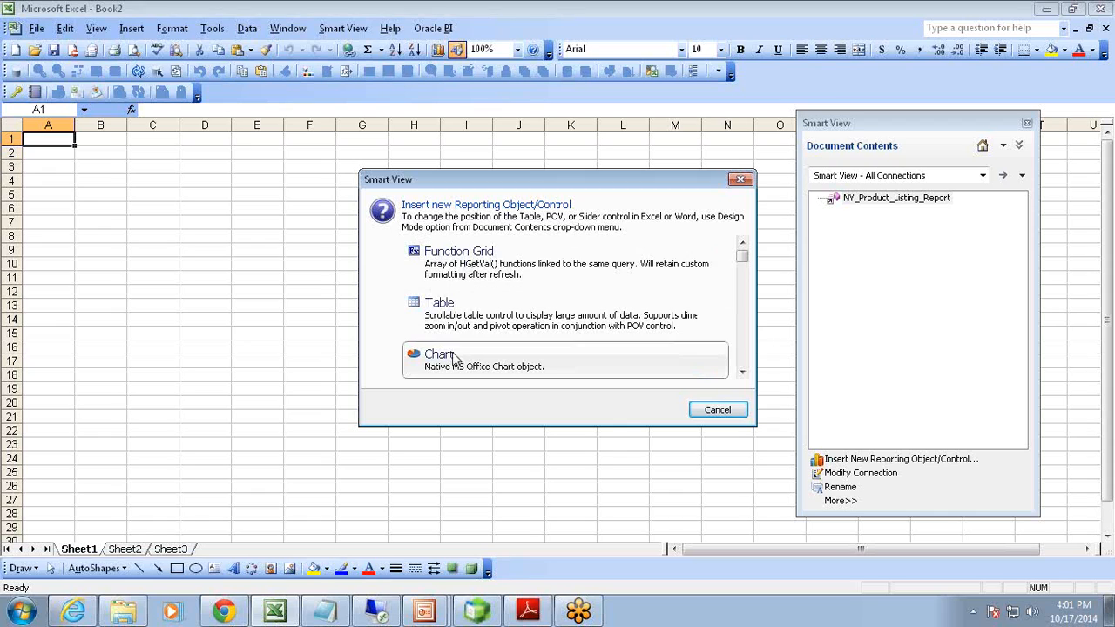
Step: Switch to the Smartview_Smart_Slice presentation in PowerPoint
{"action": "left_click", "coordinate": [436, 610]}
{"action": "left_click", "coordinate": [427, 573]}
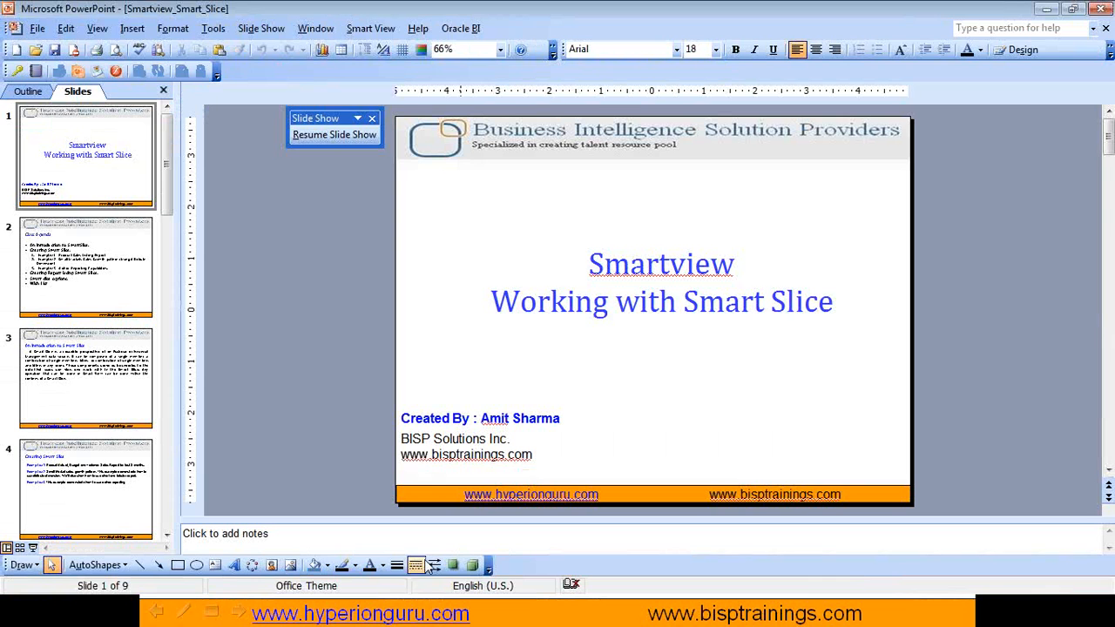
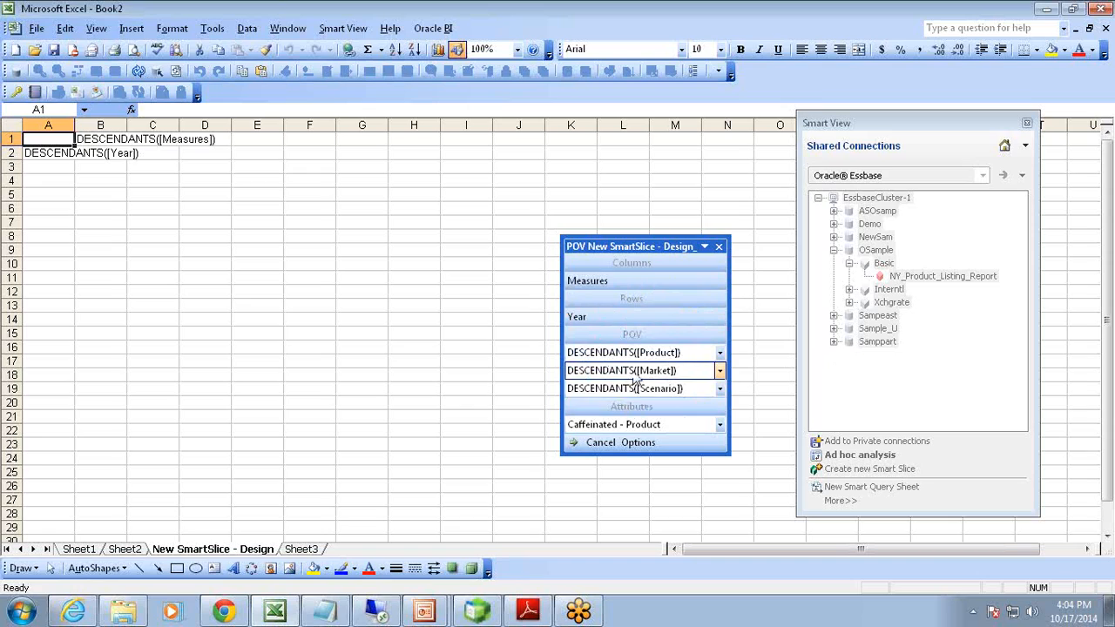
Step: Move Market from the POV to the rows of the new Smart Slice design, and resume the PowerPoint slide show to check the examples
{"action": "left_click_drag", "start_coordinate": [631, 376], "coordinate": [632, 321]}
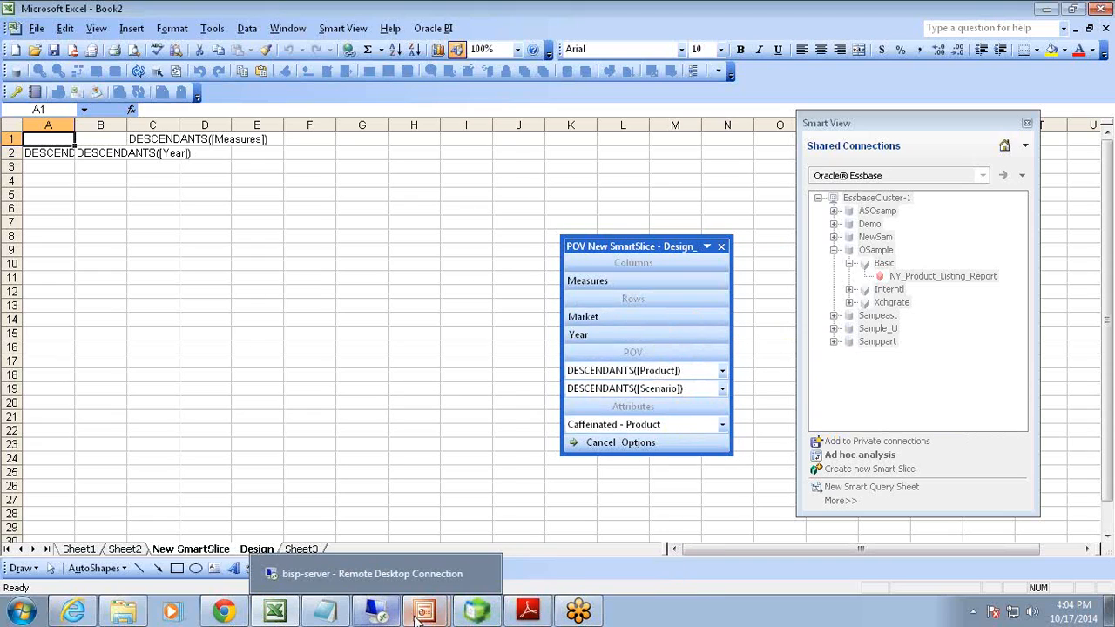
{"action": "mouse_move", "coordinate": [424, 612]}
{"action": "left_click", "coordinate": [459, 547]}
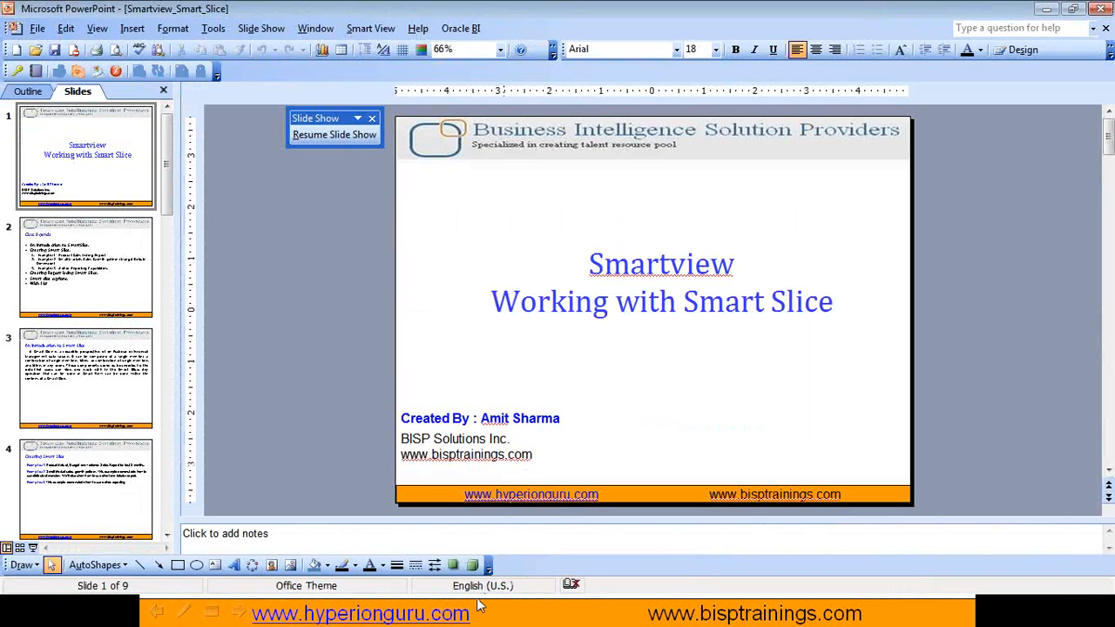
{"action": "left_click", "coordinate": [331, 132]}
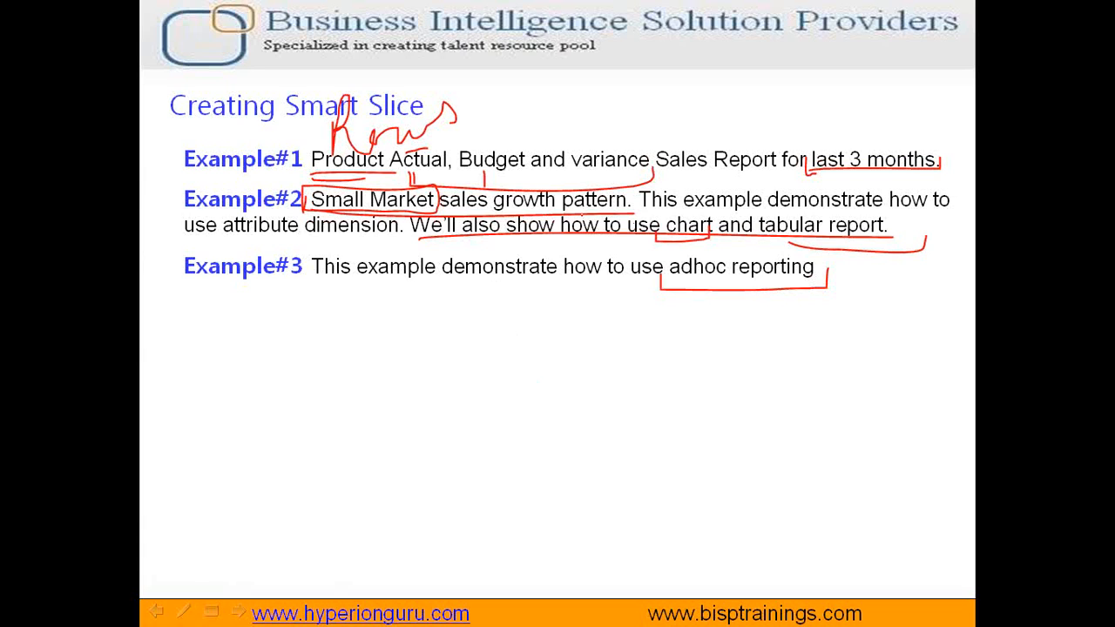
Step: Switch back to Excel and move Year from the rows to the columns above Measures
{"action": "key", "text": "super"}
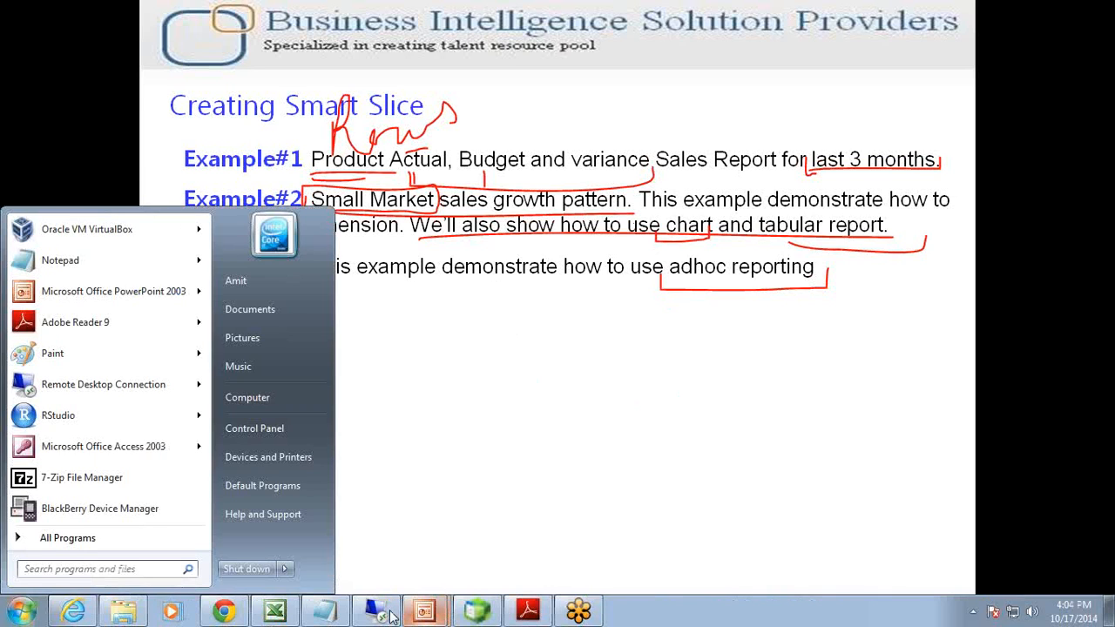
{"action": "left_click", "coordinate": [274, 613]}
{"action": "left_click_drag", "start_coordinate": [635, 335], "coordinate": [648, 291]}
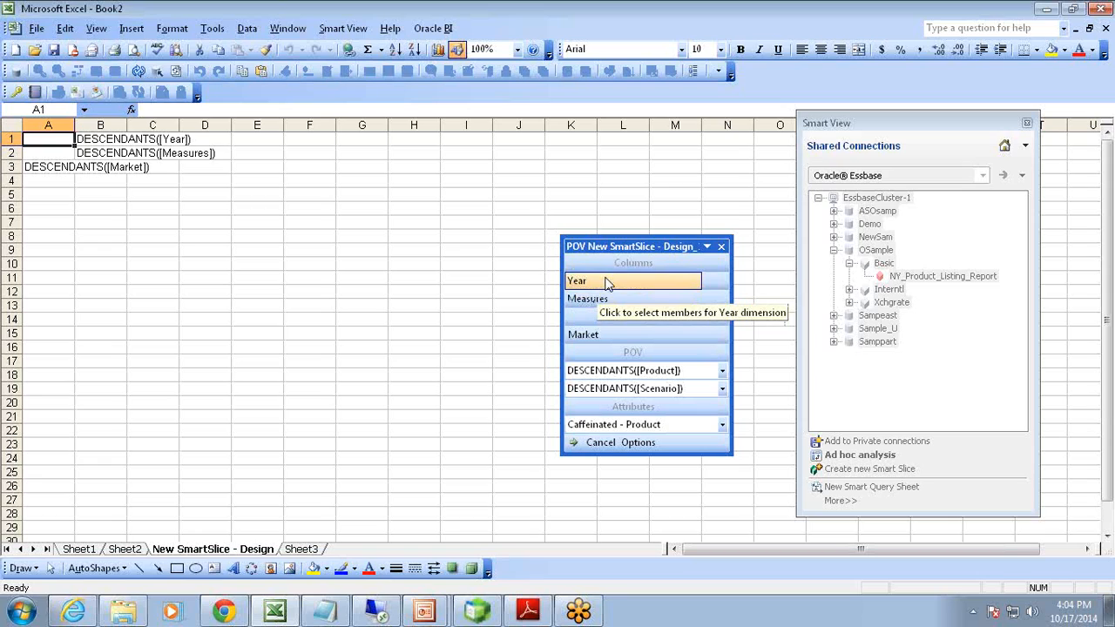
Step: Clear the existing Year member selection and list the available members by Year's descendants
{"action": "left_click", "coordinate": [621, 283]}
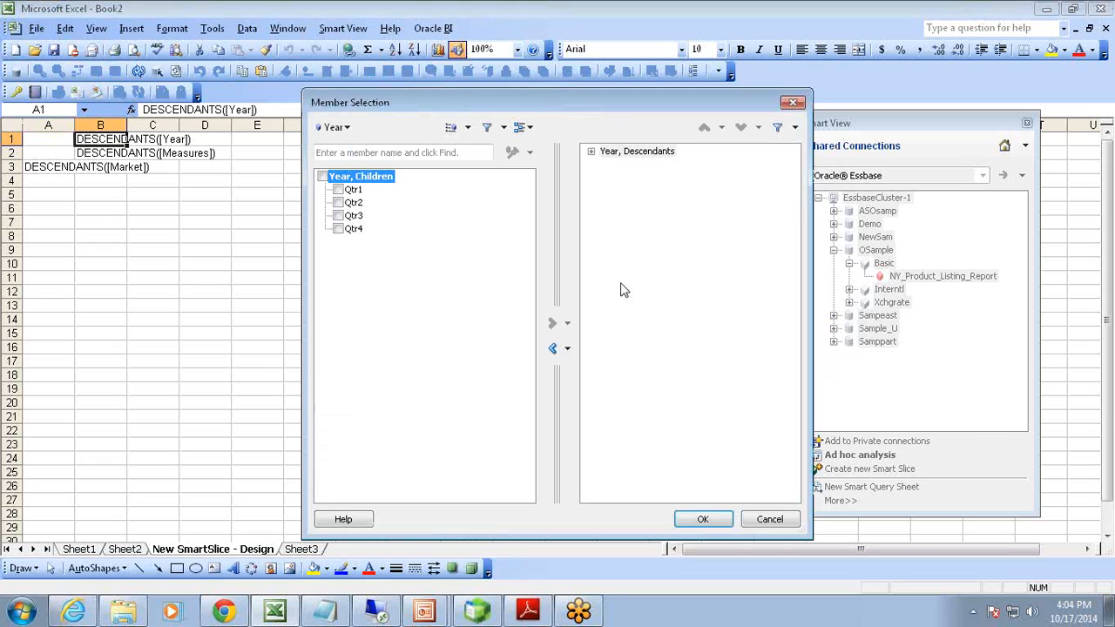
{"action": "left_click", "coordinate": [554, 349]}
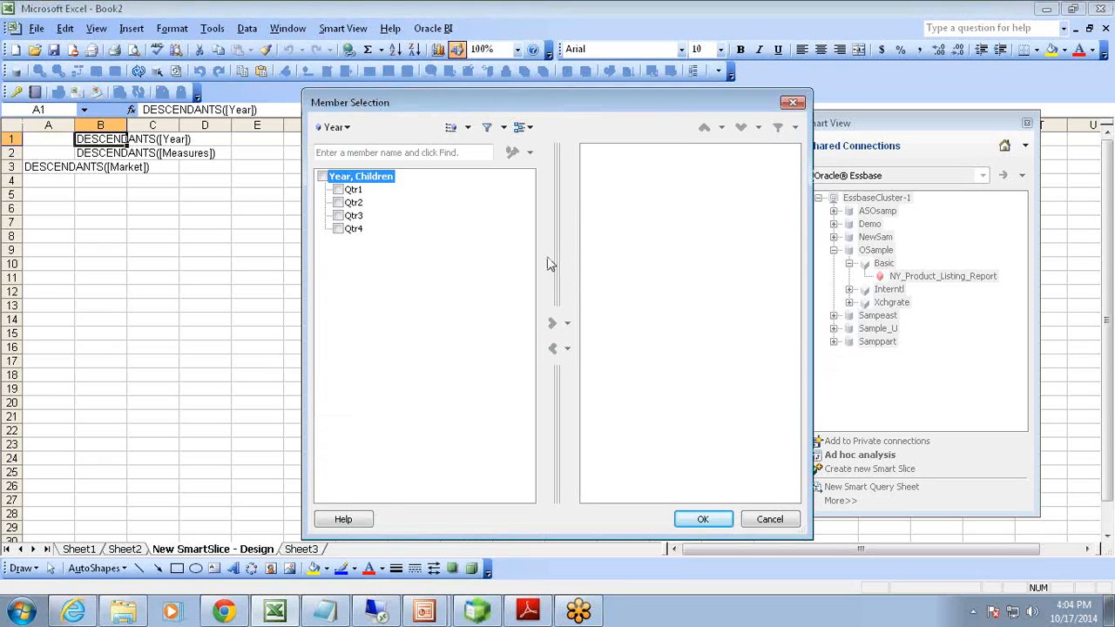
{"action": "left_click", "coordinate": [502, 128]}
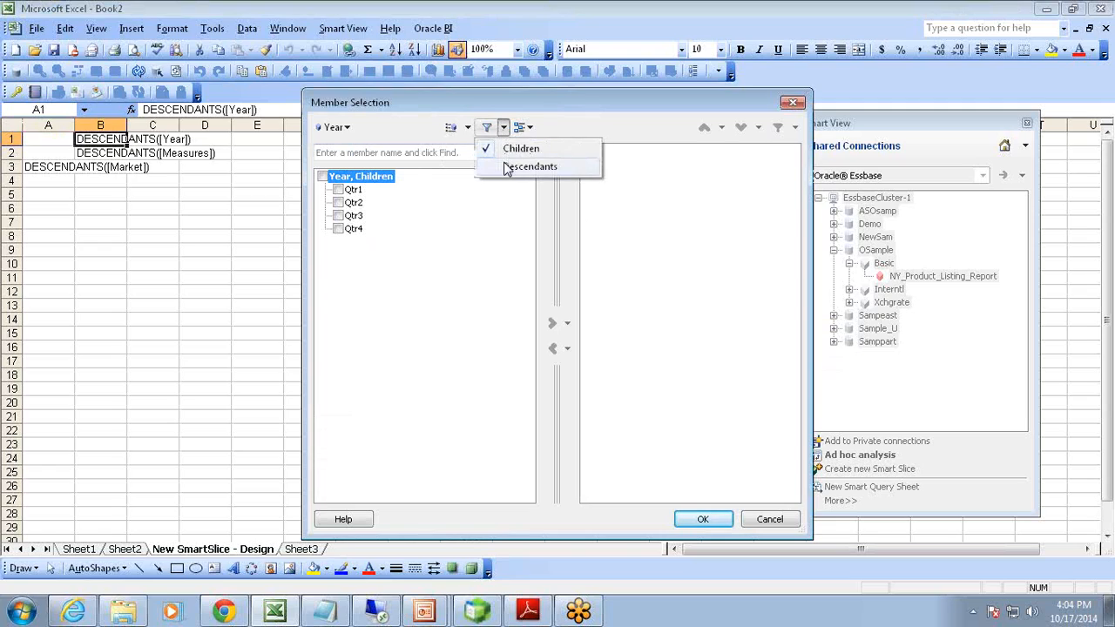
{"action": "left_click", "coordinate": [523, 165]}
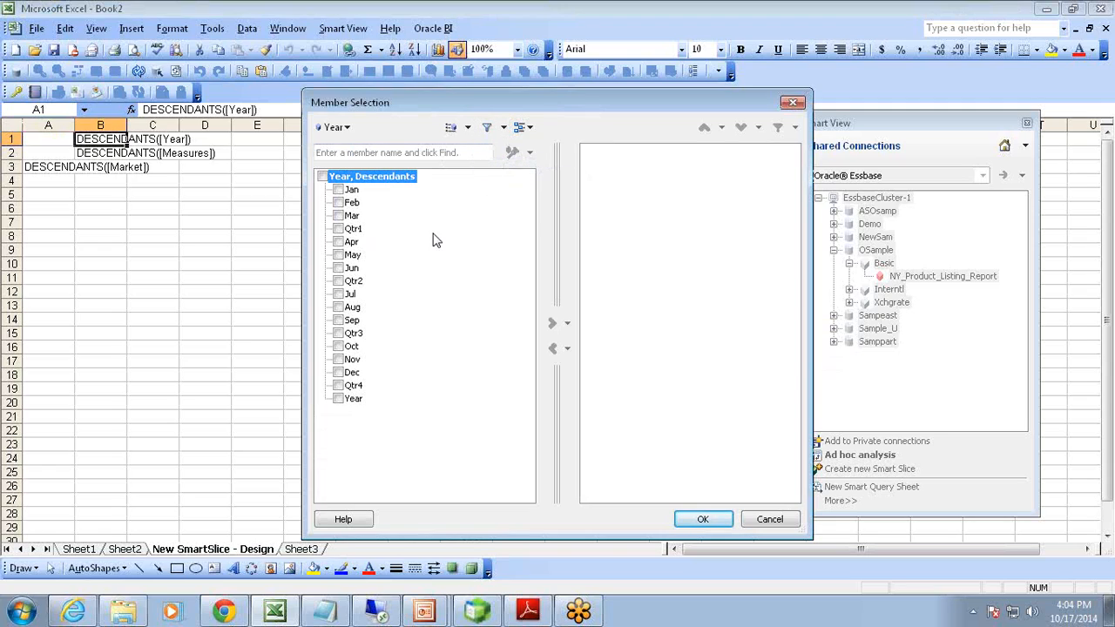
{"action": "left_click", "coordinate": [338, 359]}
{"action": "left_click", "coordinate": [338, 372]}
{"action": "left_click", "coordinate": [338, 385]}
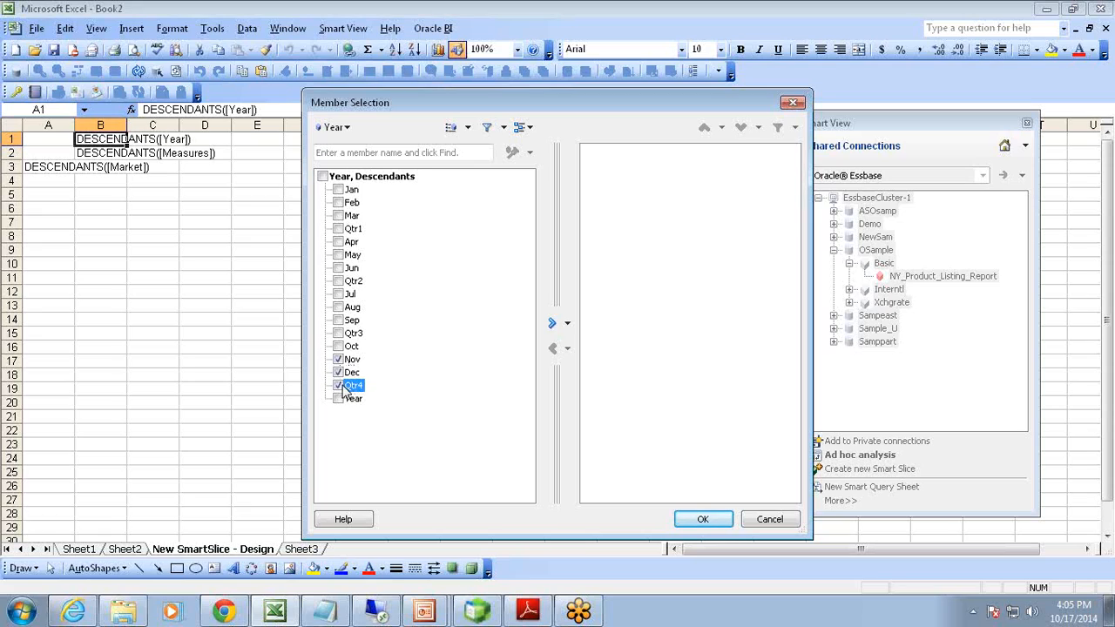
{"action": "left_click", "coordinate": [339, 347]}
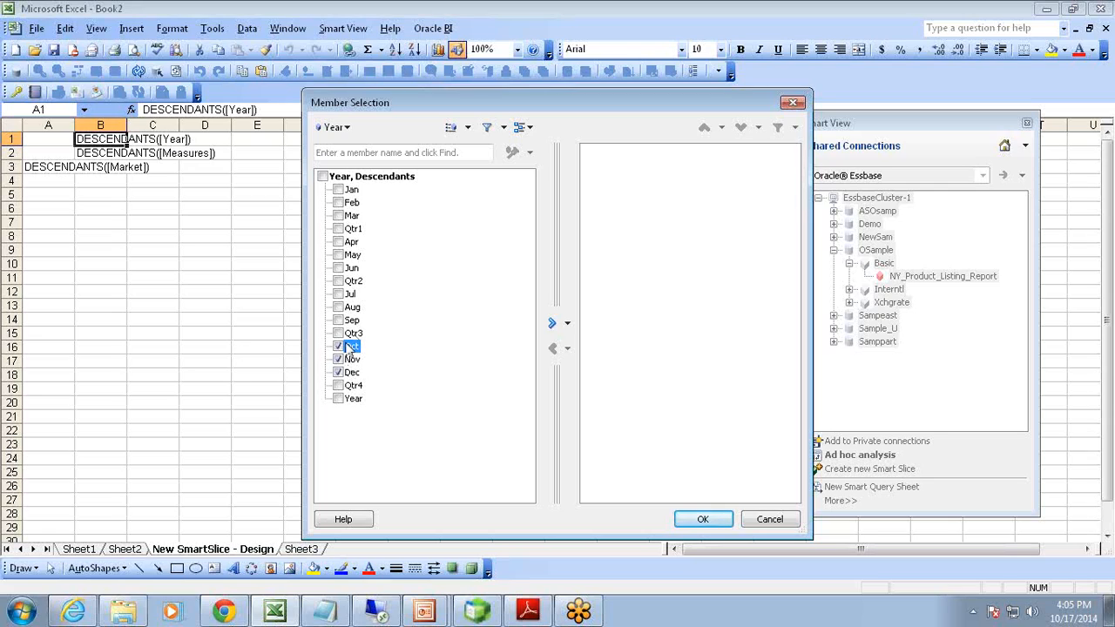
{"action": "left_click", "coordinate": [339, 360]}
{"action": "left_click", "coordinate": [339, 373]}
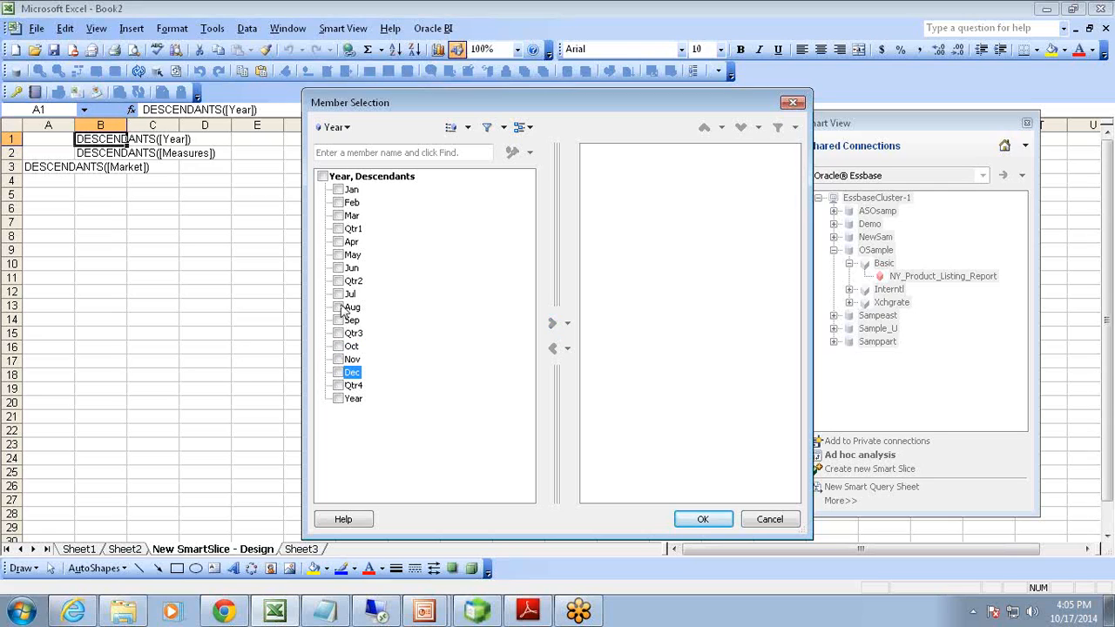
Step: Set the Year members of the Smart Slice to Jul, Aug and Sep
{"action": "left_click", "coordinate": [340, 308]}
{"action": "left_click", "coordinate": [339, 295]}
{"action": "left_click", "coordinate": [339, 320]}
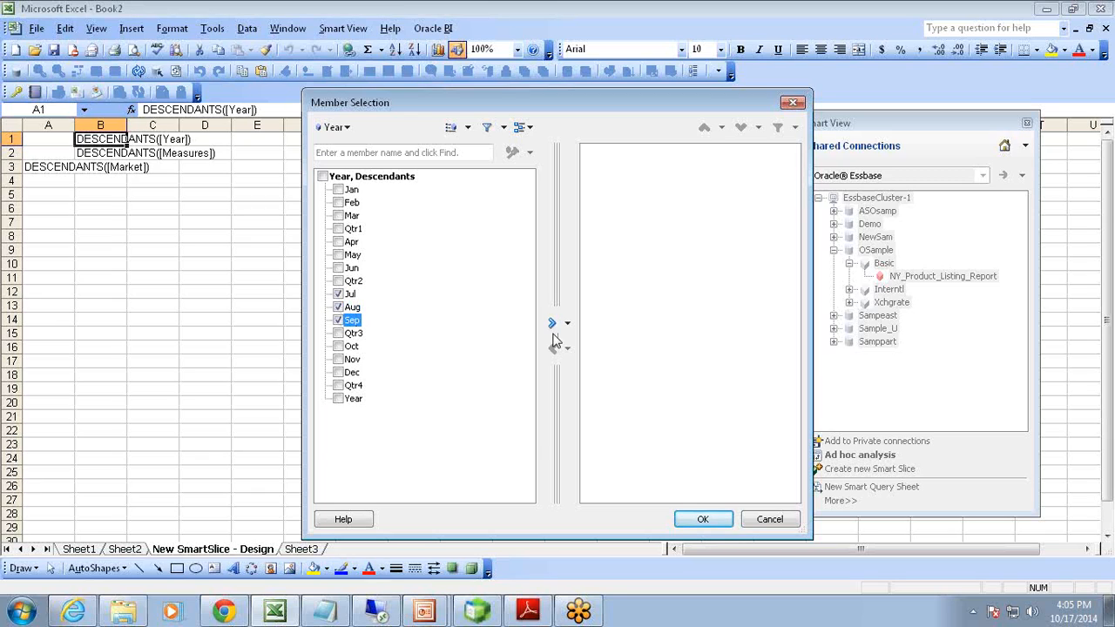
{"action": "left_click", "coordinate": [552, 323]}
{"action": "left_click", "coordinate": [701, 520]}
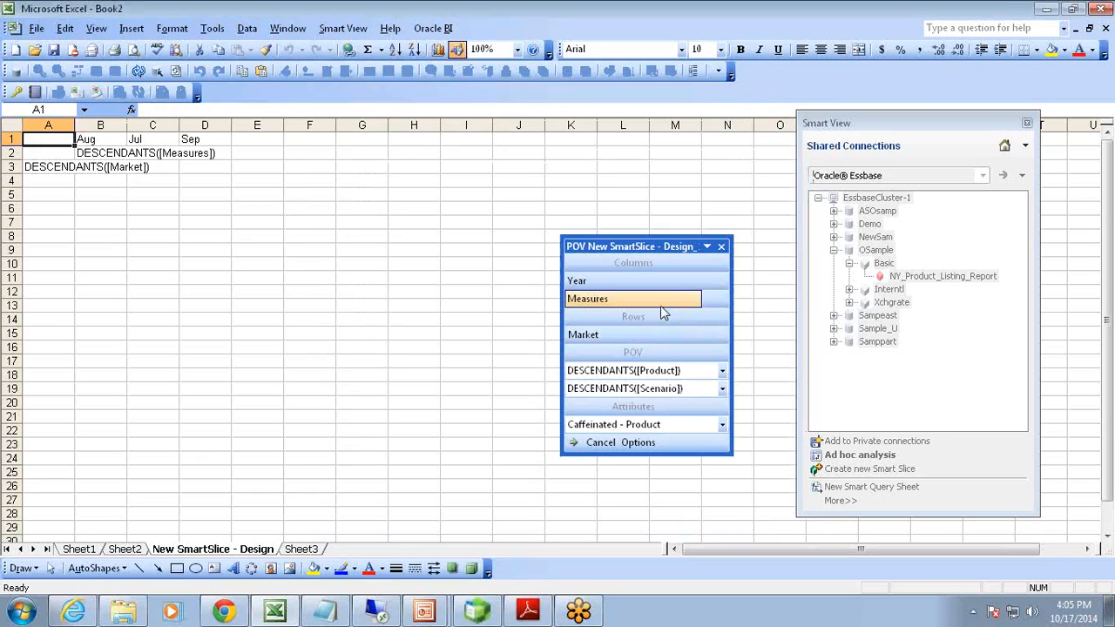
Step: Replace the Measures descendants selection with the single member Sales
{"action": "left_click", "coordinate": [633, 307]}
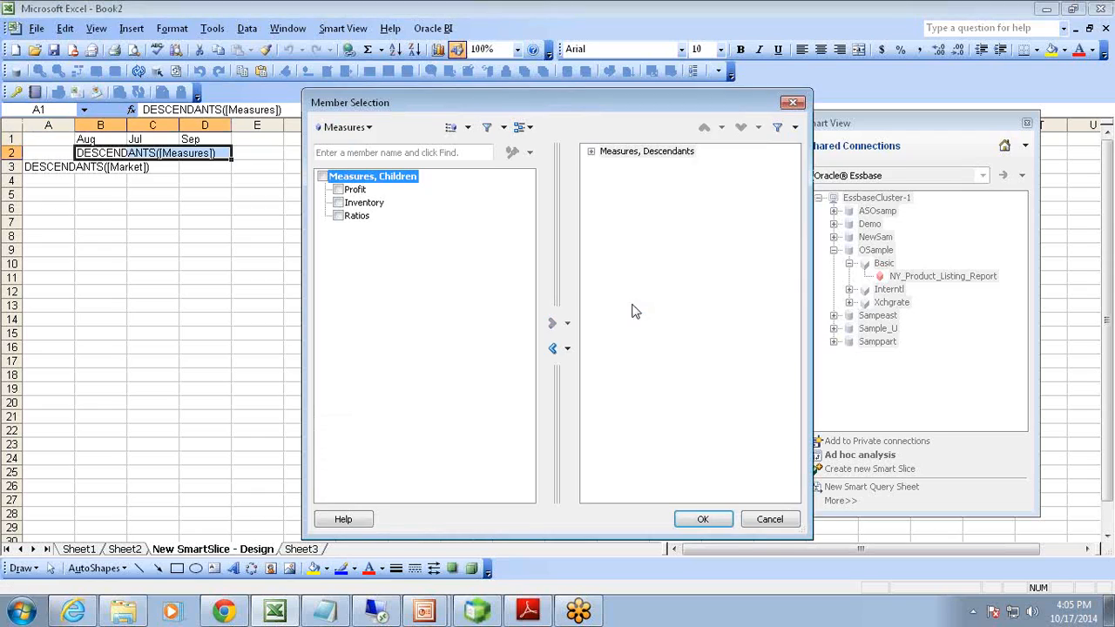
{"action": "left_click", "coordinate": [552, 350]}
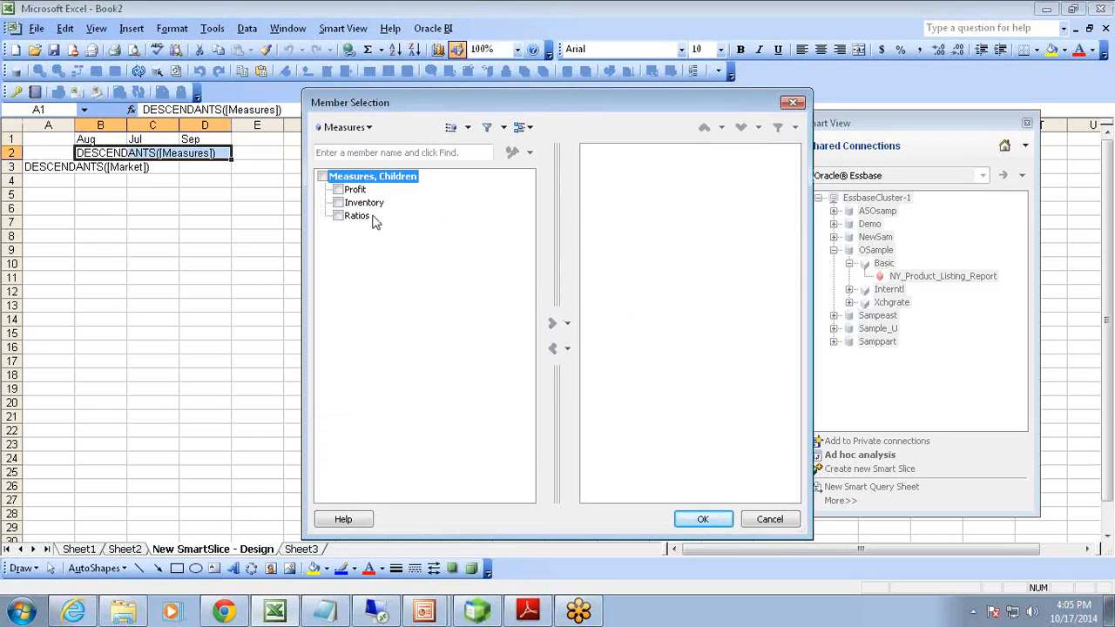
{"action": "left_click", "coordinate": [503, 127]}
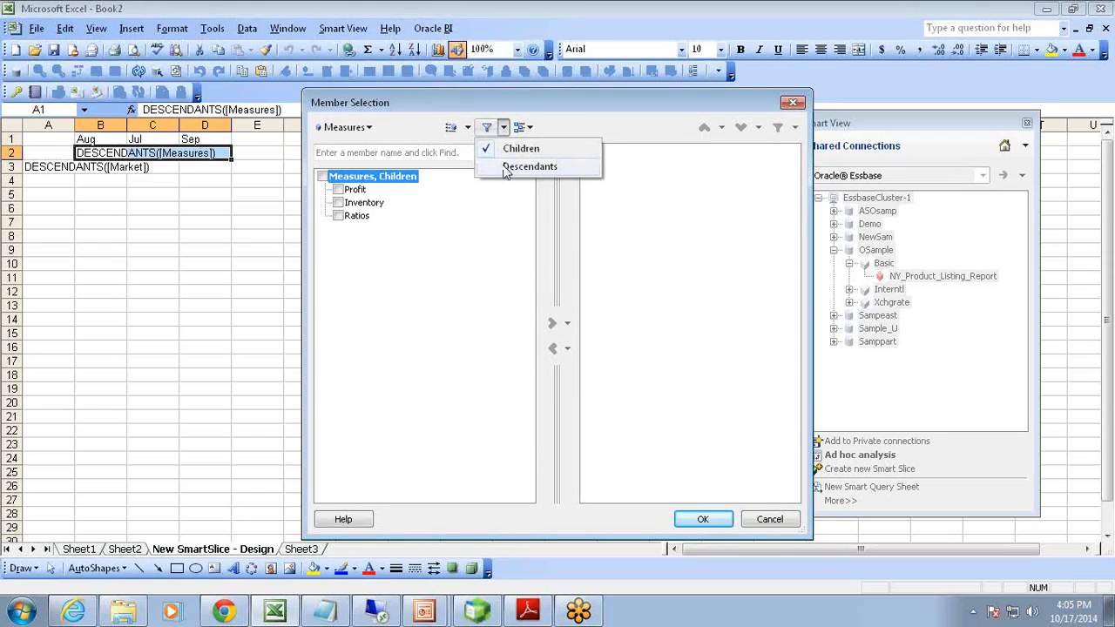
{"action": "left_click", "coordinate": [527, 167]}
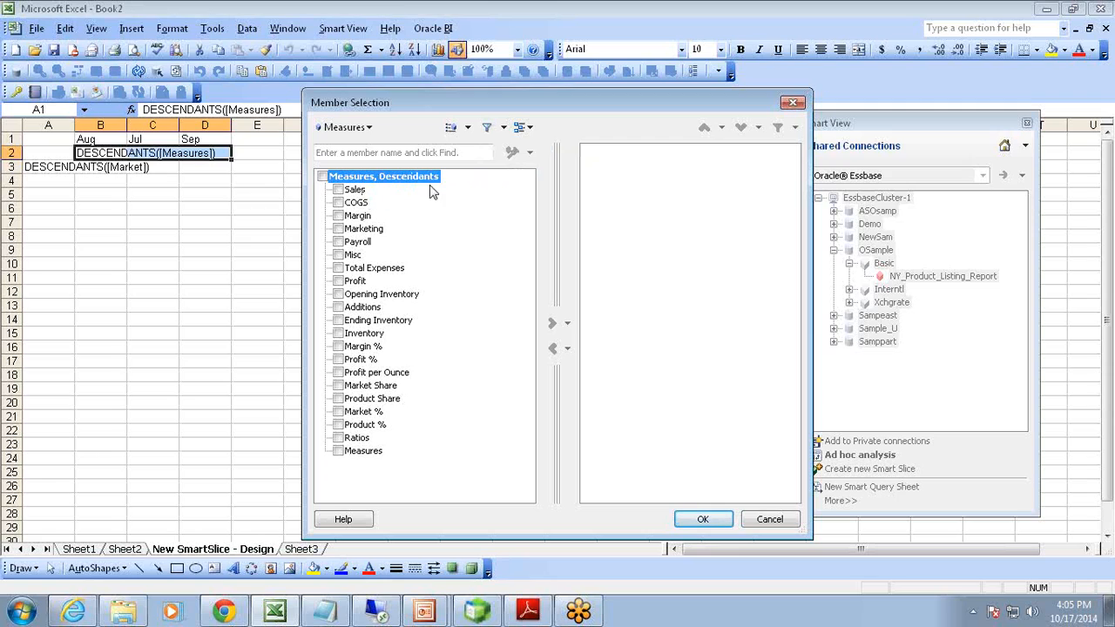
{"action": "left_click", "coordinate": [338, 190]}
{"action": "left_click", "coordinate": [551, 326]}
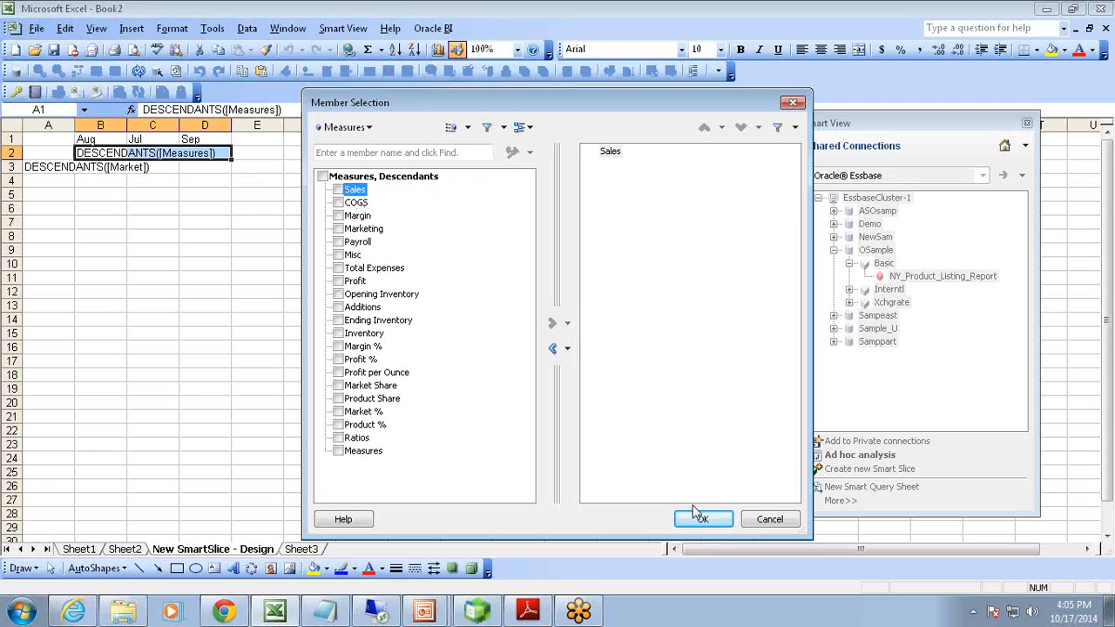
{"action": "left_click", "coordinate": [703, 519]}
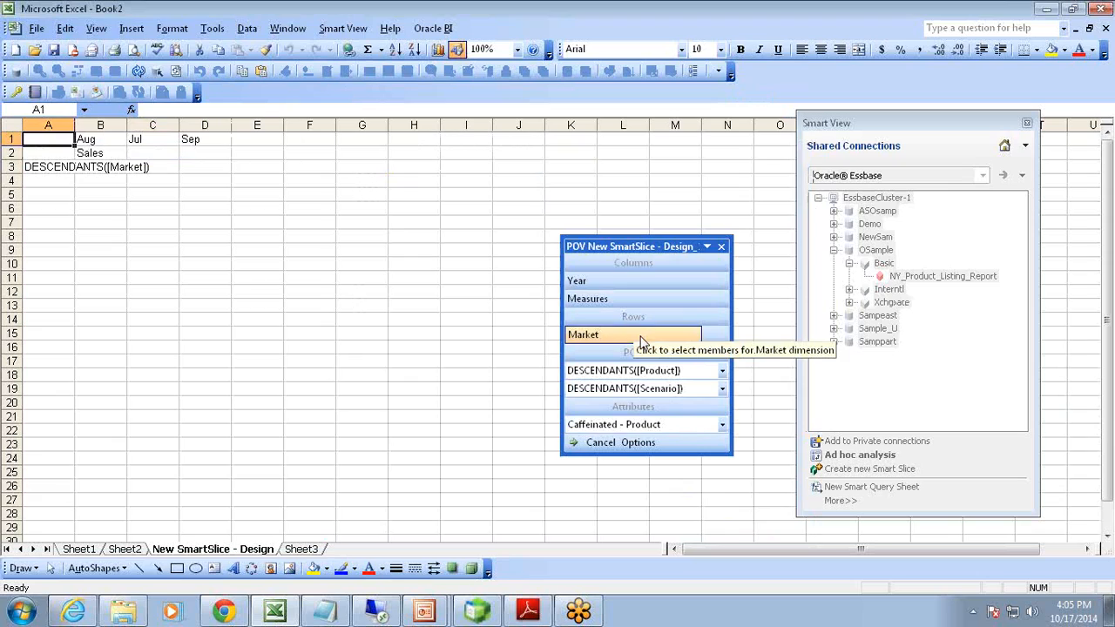
Step: Clear the existing Market member selection and open the Subset definition for Market
{"action": "left_click", "coordinate": [642, 336]}
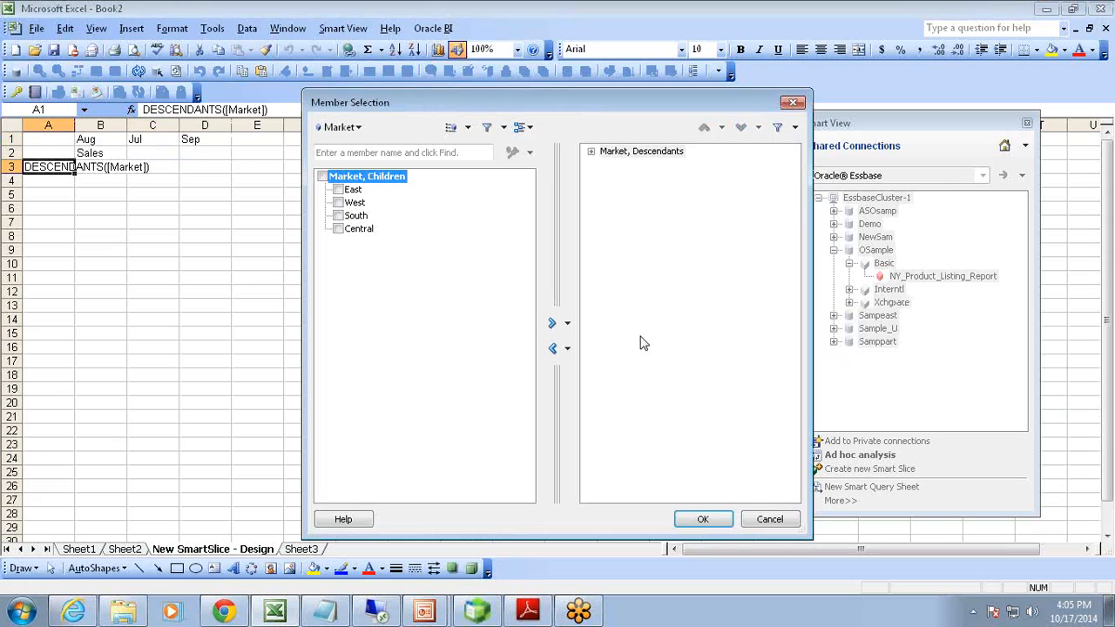
{"action": "left_click", "coordinate": [552, 348]}
{"action": "left_click", "coordinate": [468, 127]}
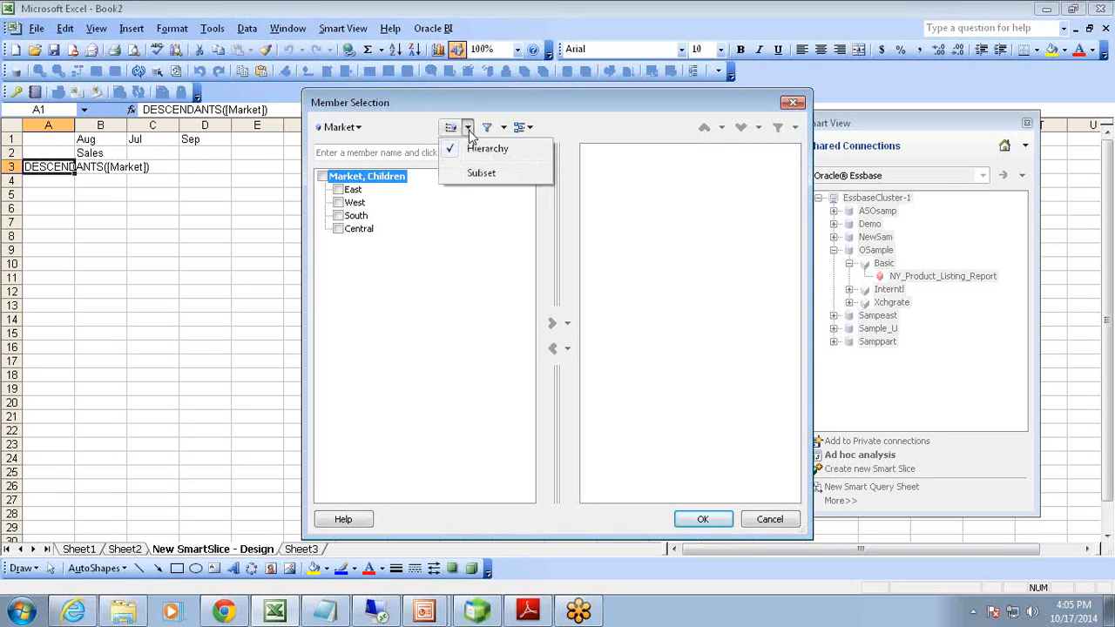
{"action": "left_click", "coordinate": [482, 173]}
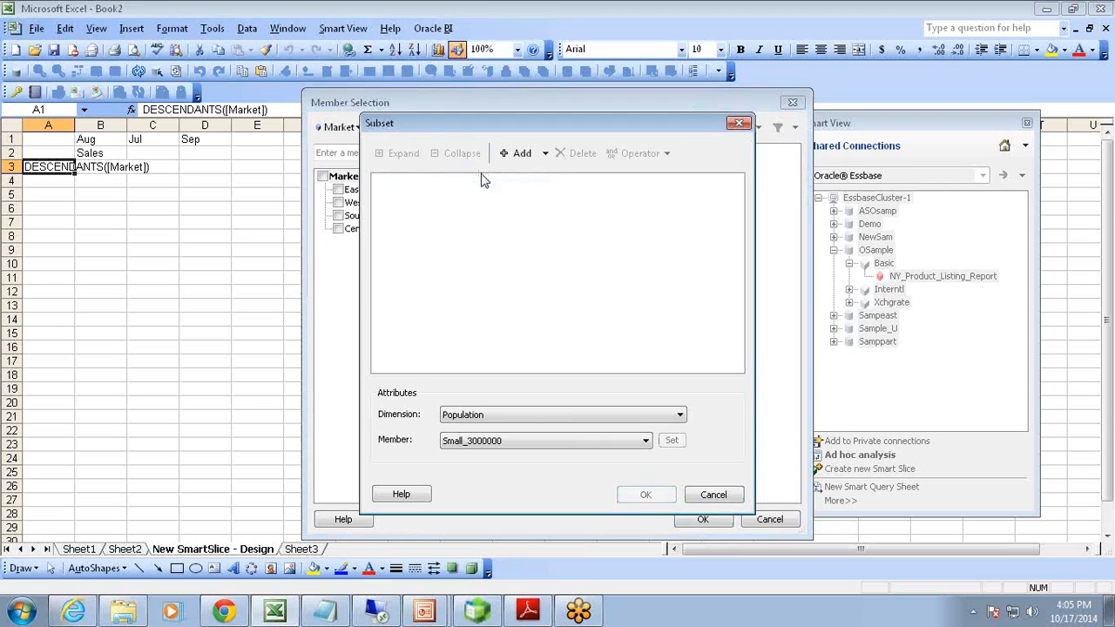
{"action": "left_click", "coordinate": [527, 159]}
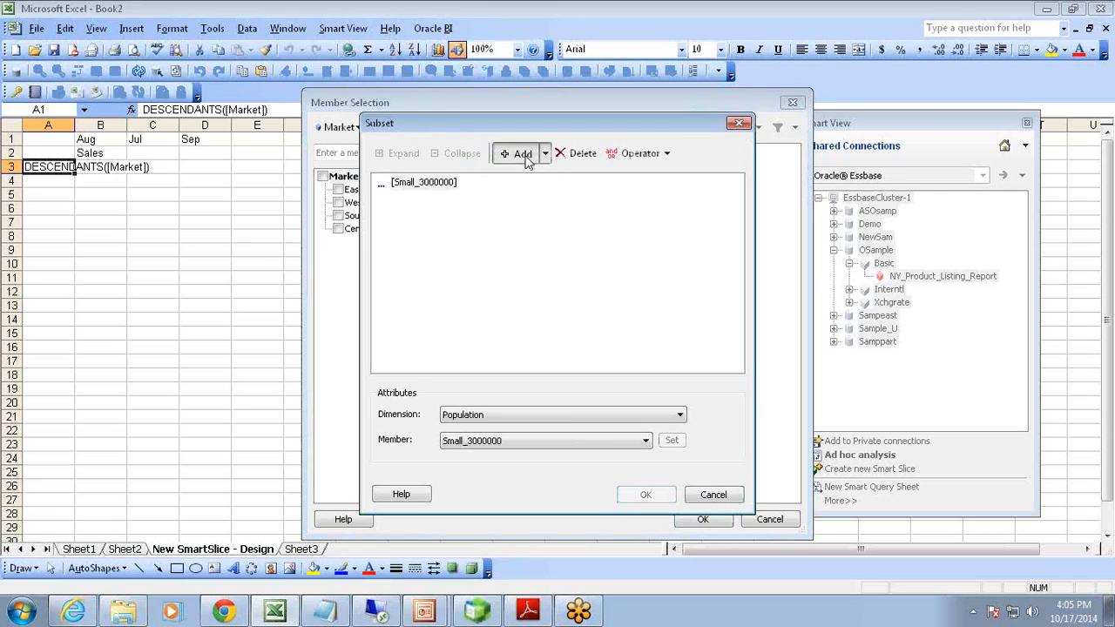
{"action": "left_click", "coordinate": [453, 184]}
{"action": "left_click", "coordinate": [582, 154]}
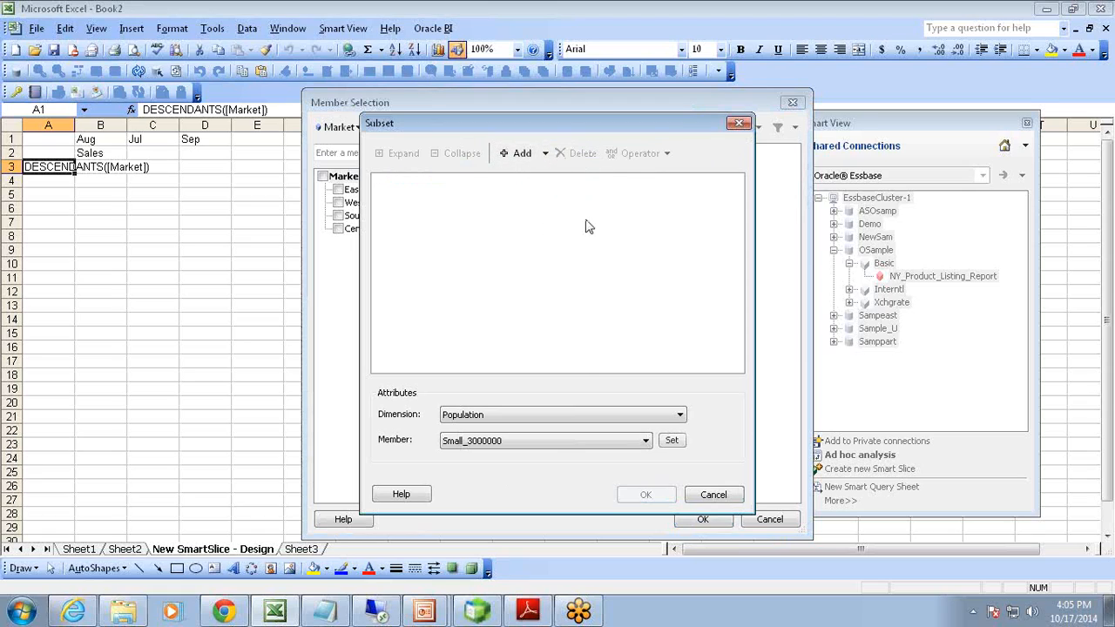
{"action": "left_click", "coordinate": [518, 414]}
{"action": "left_click", "coordinate": [517, 426]}
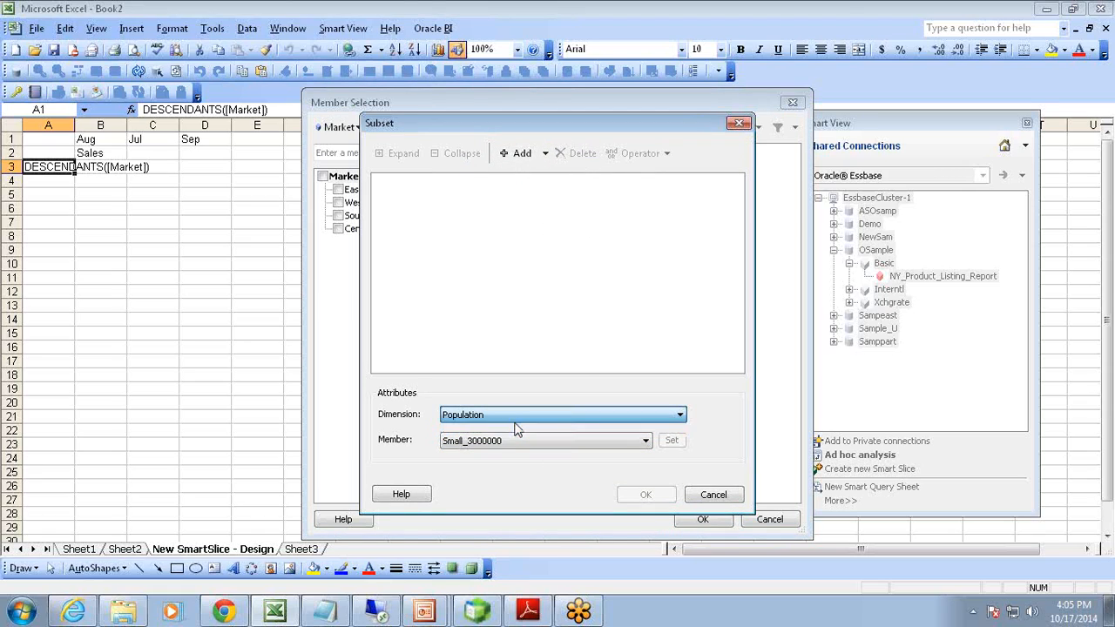
Step: Switch to Essbase Administration Services and examine the Market and Population dimensions in the OSample Basic outline
{"action": "left_click", "coordinate": [477, 610]}
{"action": "left_click", "coordinate": [831, 464]}
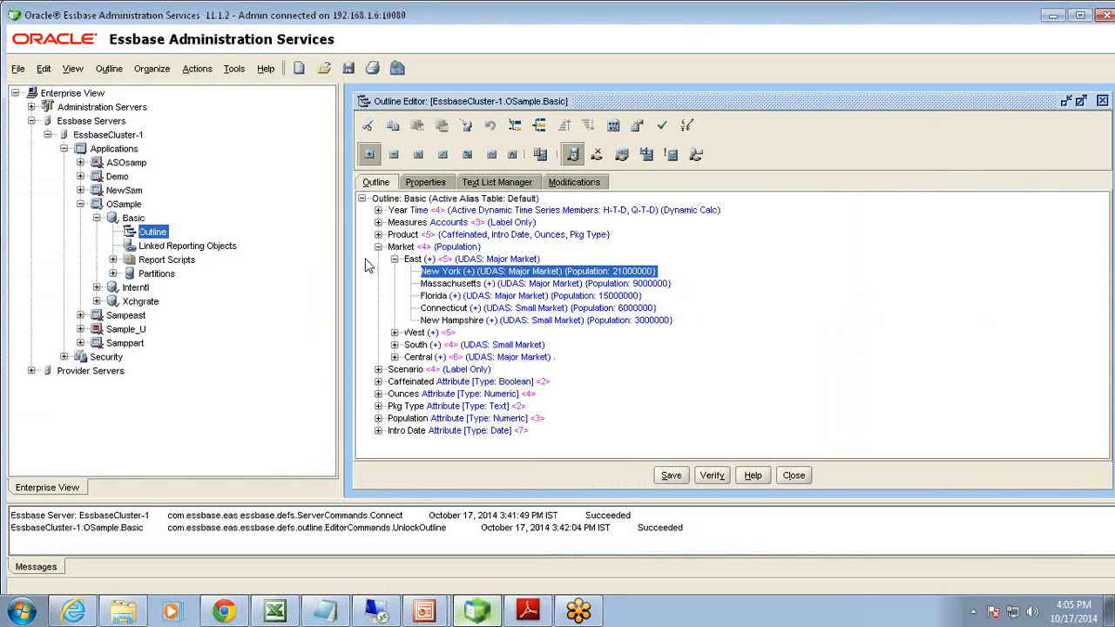
{"action": "left_click", "coordinate": [378, 248]}
{"action": "left_click", "coordinate": [398, 309]}
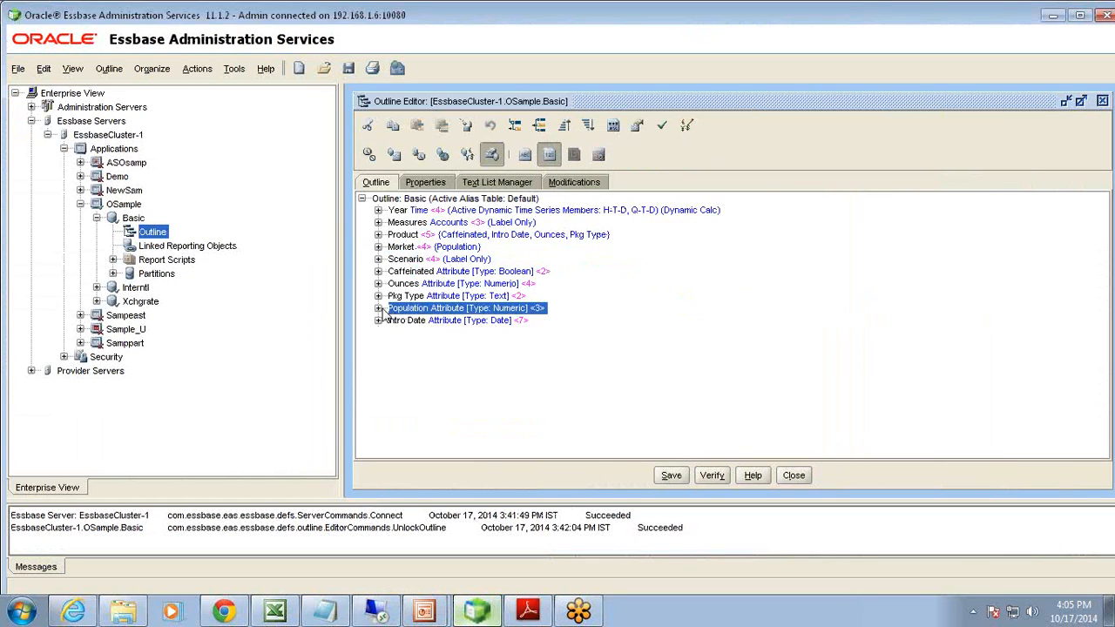
{"action": "left_click", "coordinate": [401, 247]}
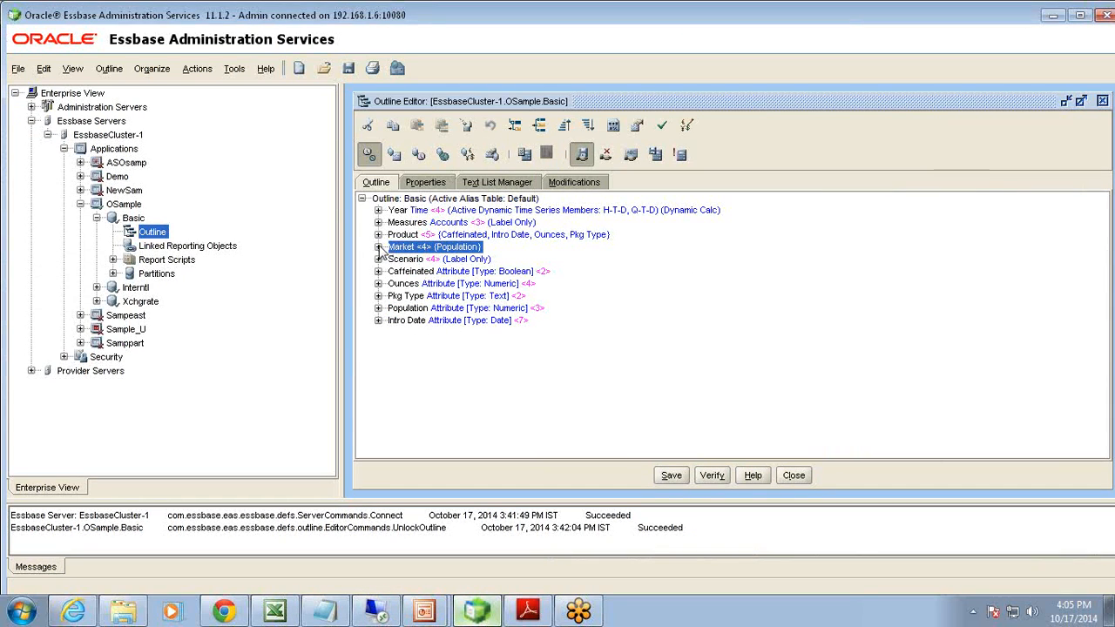
{"action": "left_click", "coordinate": [378, 247]}
{"action": "left_click", "coordinate": [395, 259]}
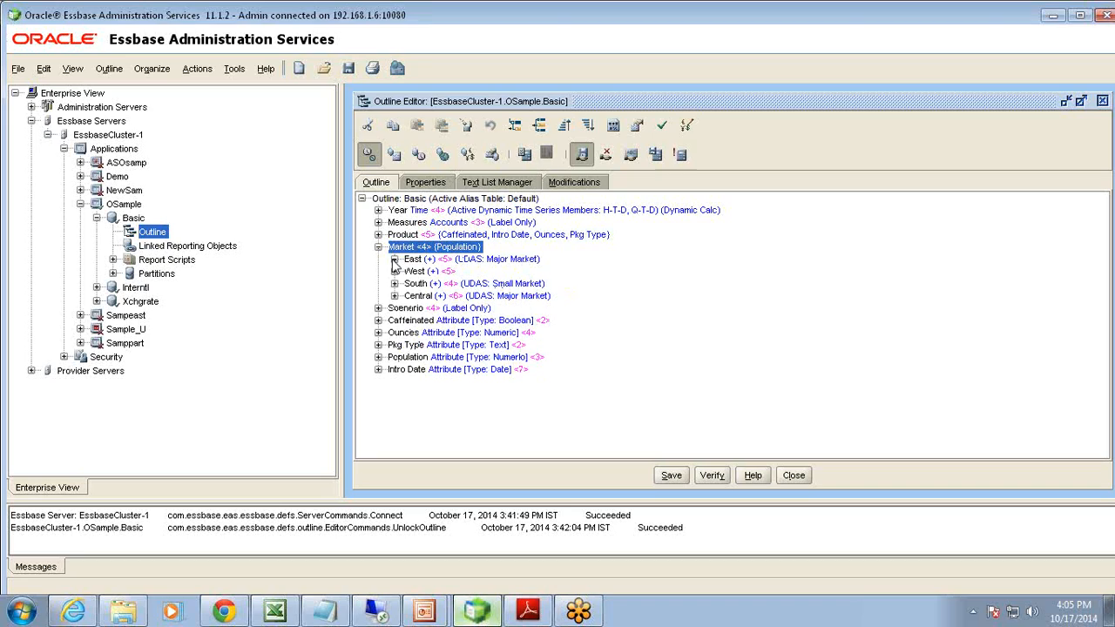
{"action": "left_click", "coordinate": [378, 247]}
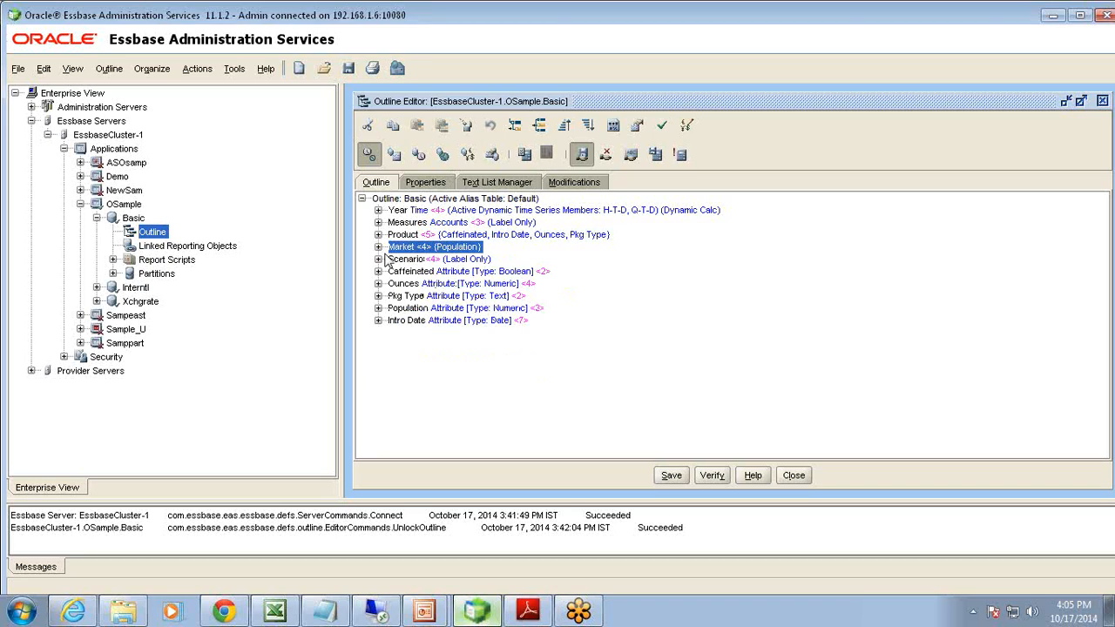
{"action": "left_click", "coordinate": [378, 308]}
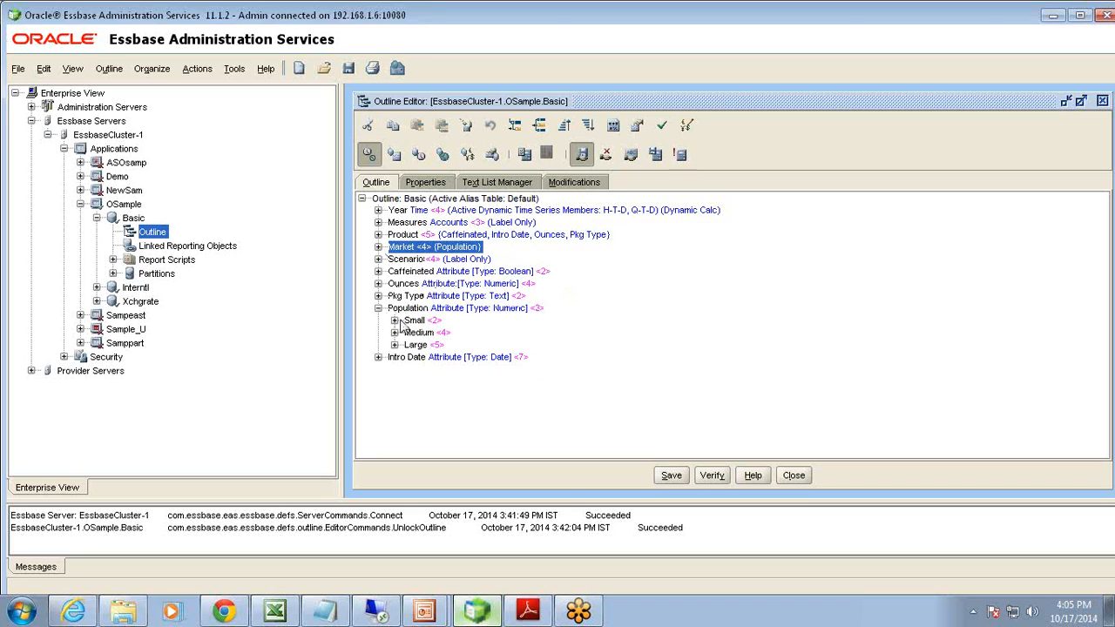
{"action": "left_click", "coordinate": [422, 320]}
{"action": "left_click", "coordinate": [378, 242]}
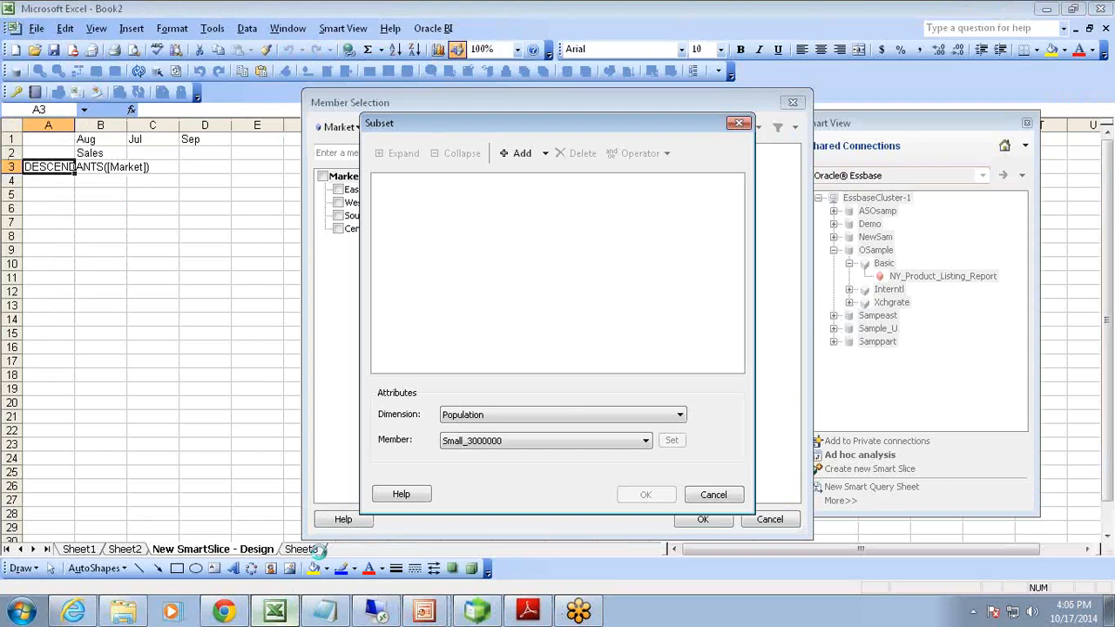
Step: Switch back to Excel and define the Market subset with the Population attribute member Small
{"action": "left_click", "coordinate": [275, 613]}
{"action": "left_click", "coordinate": [486, 416]}
{"action": "left_click", "coordinate": [486, 427]}
{"action": "left_click", "coordinate": [487, 440]}
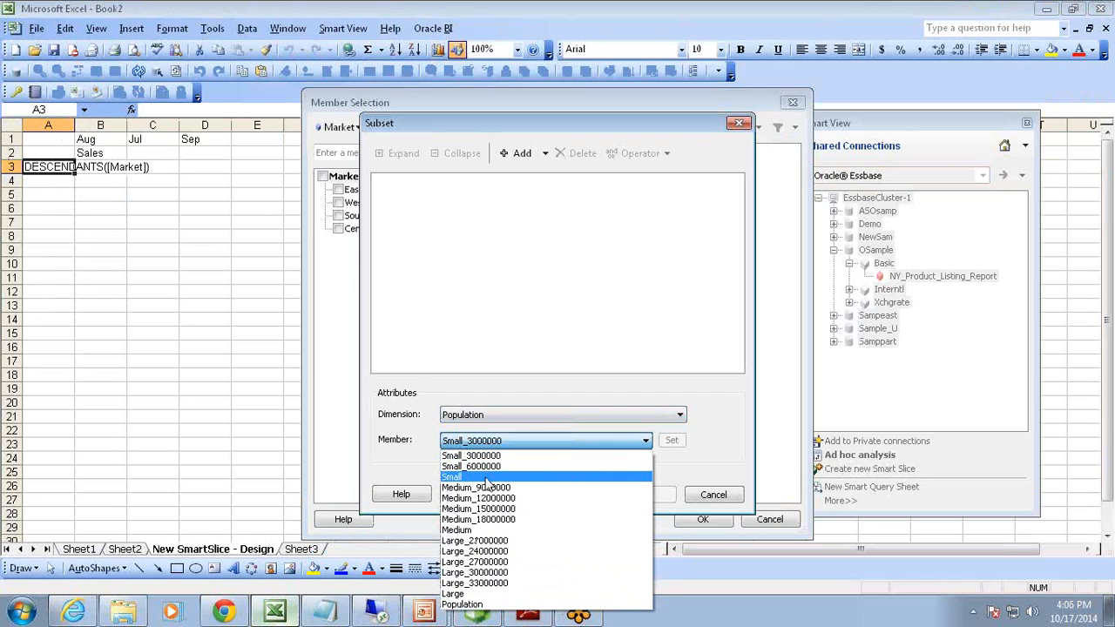
{"action": "left_click", "coordinate": [486, 478]}
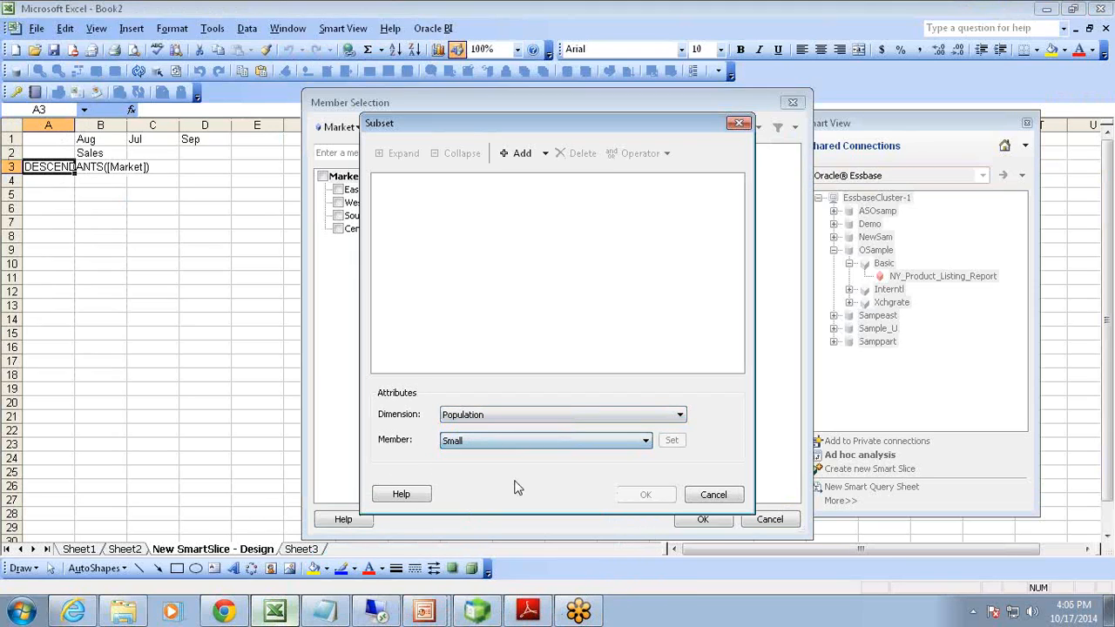
{"action": "left_click", "coordinate": [521, 153]}
{"action": "left_click", "coordinate": [646, 495]}
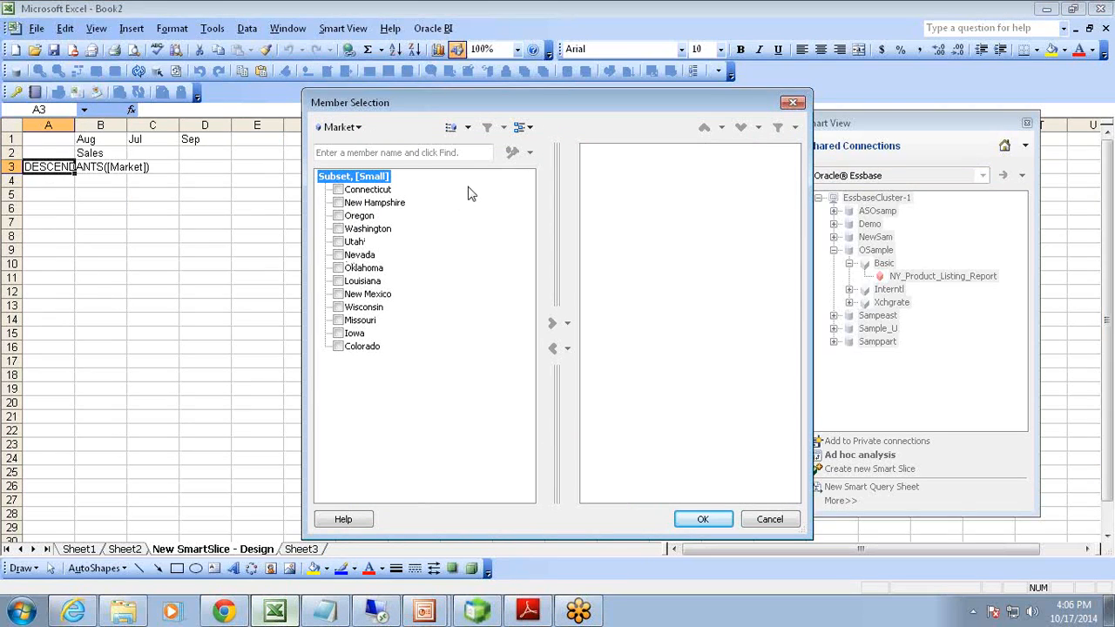
Step: Check all children of the Small subset and apply them as the Market row members
{"action": "left_click", "coordinate": [468, 128]}
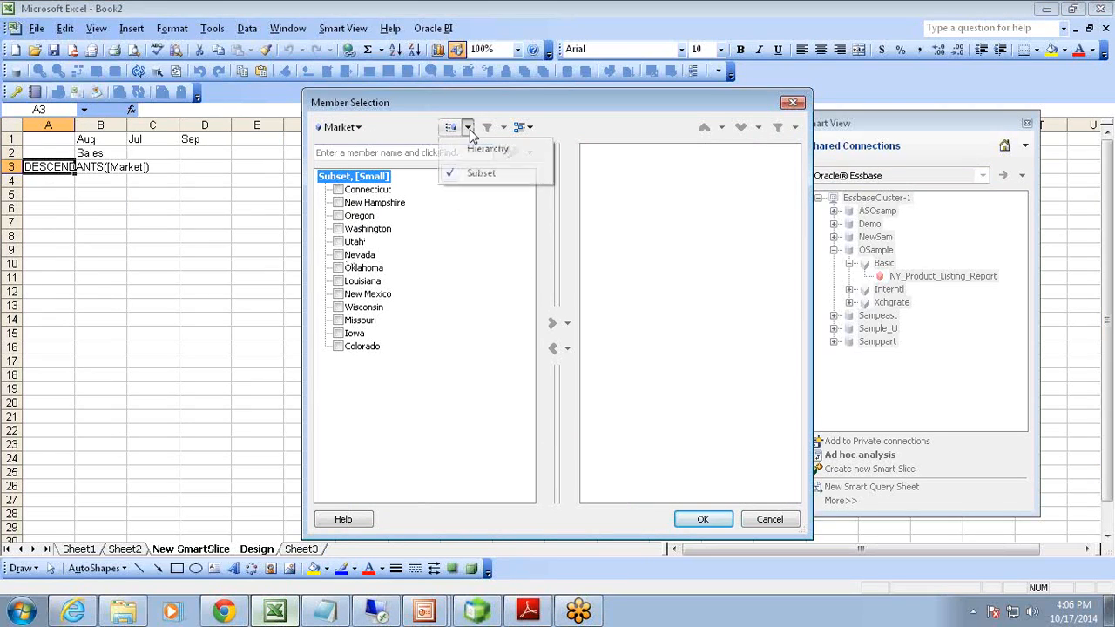
{"action": "left_click", "coordinate": [530, 129]}
{"action": "left_click", "coordinate": [530, 129]}
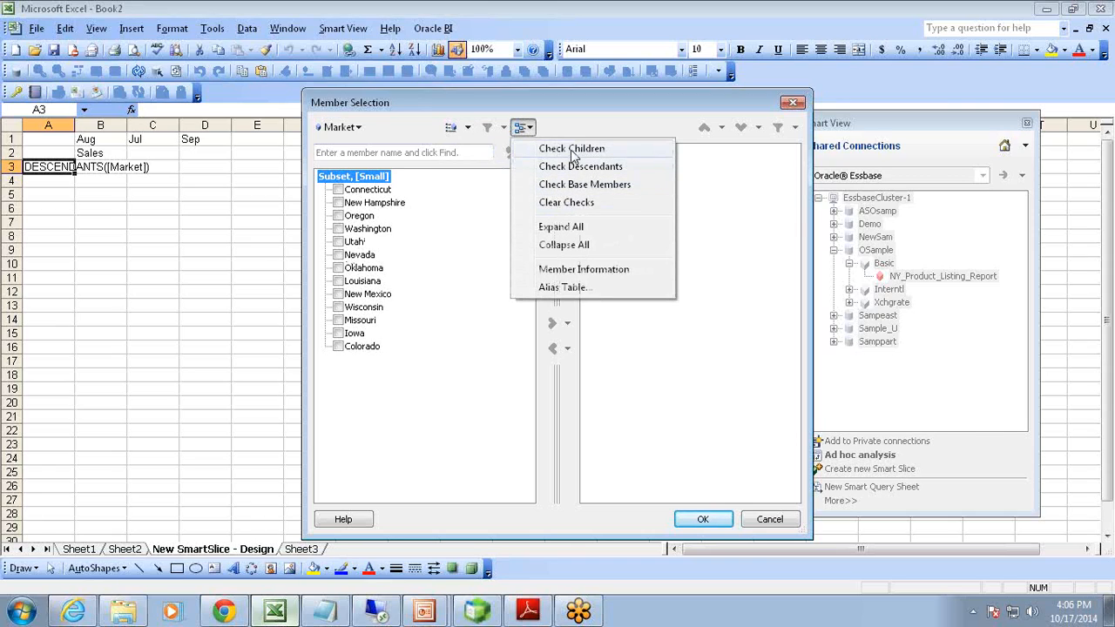
{"action": "left_click", "coordinate": [571, 149]}
{"action": "left_click", "coordinate": [552, 323]}
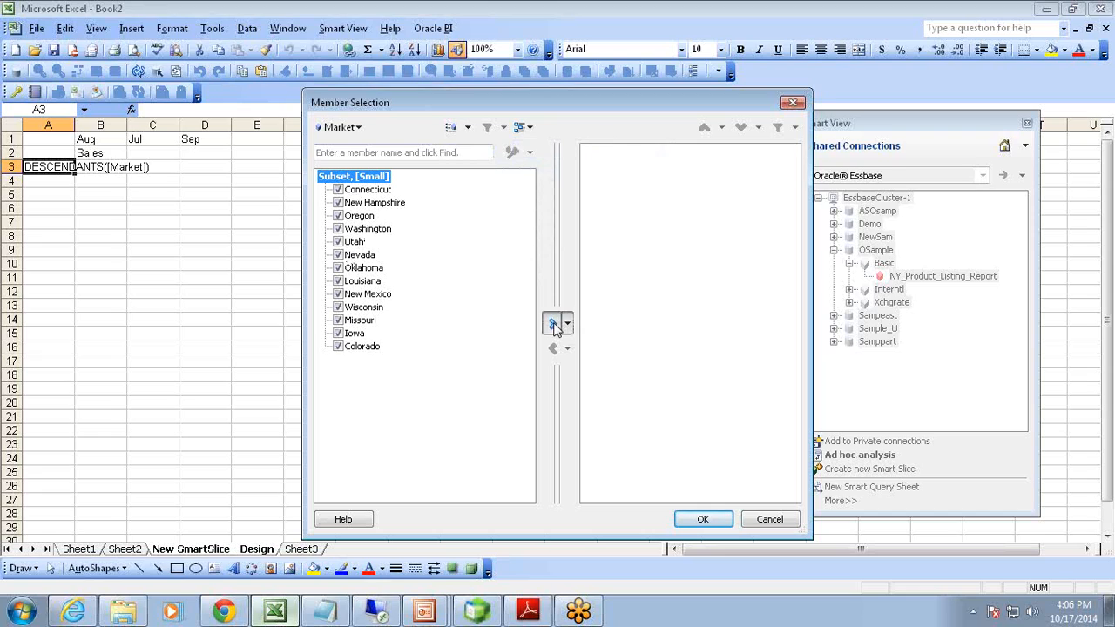
{"action": "left_click", "coordinate": [702, 521]}
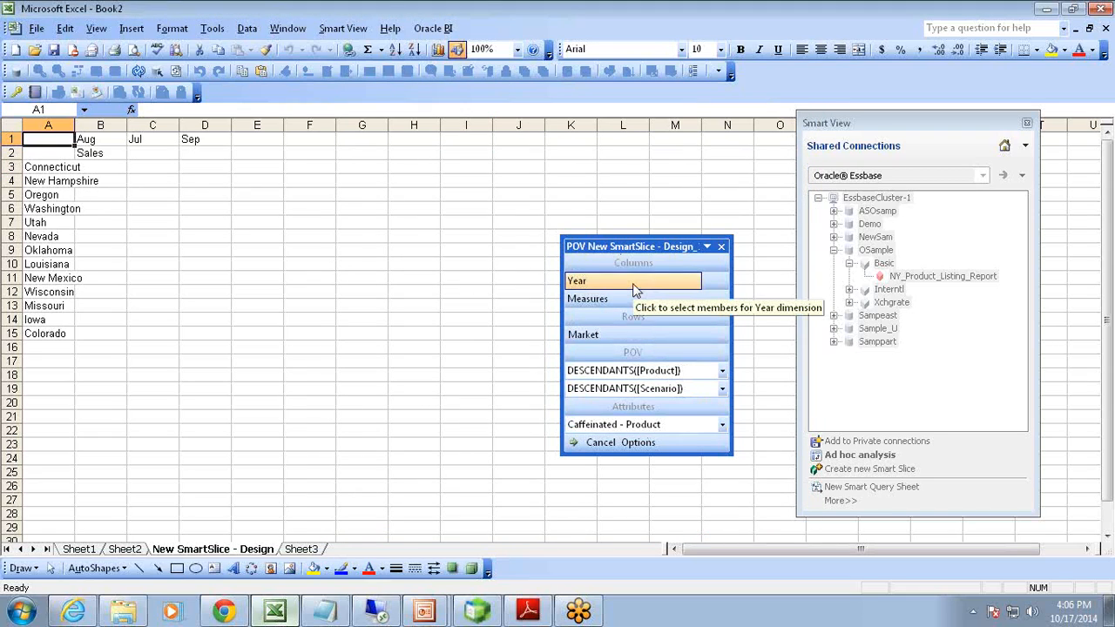
Step: Replace the Product descendants in the Smart Slice POV with the single member 100-10, picked from the Product descendants
{"action": "left_click", "coordinate": [722, 372]}
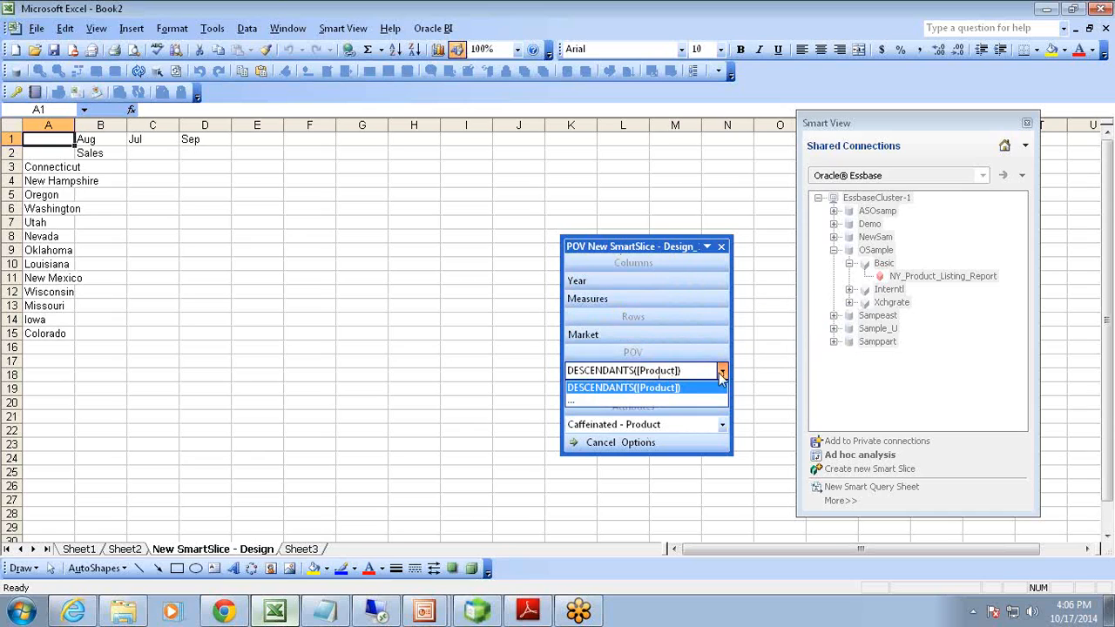
{"action": "left_click", "coordinate": [721, 401]}
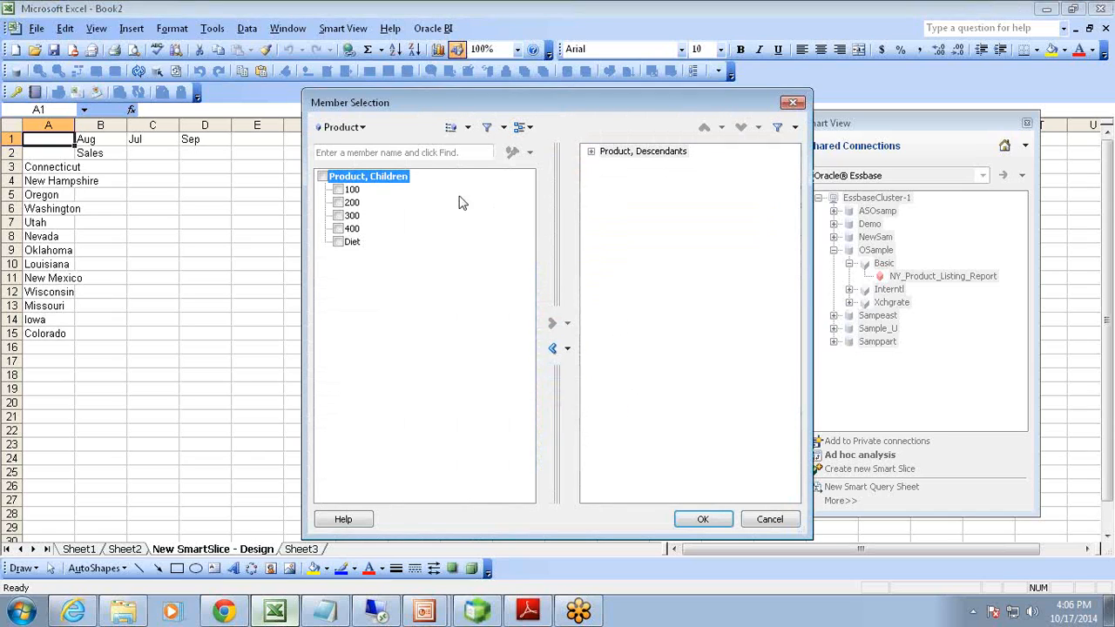
{"action": "left_click", "coordinate": [553, 349]}
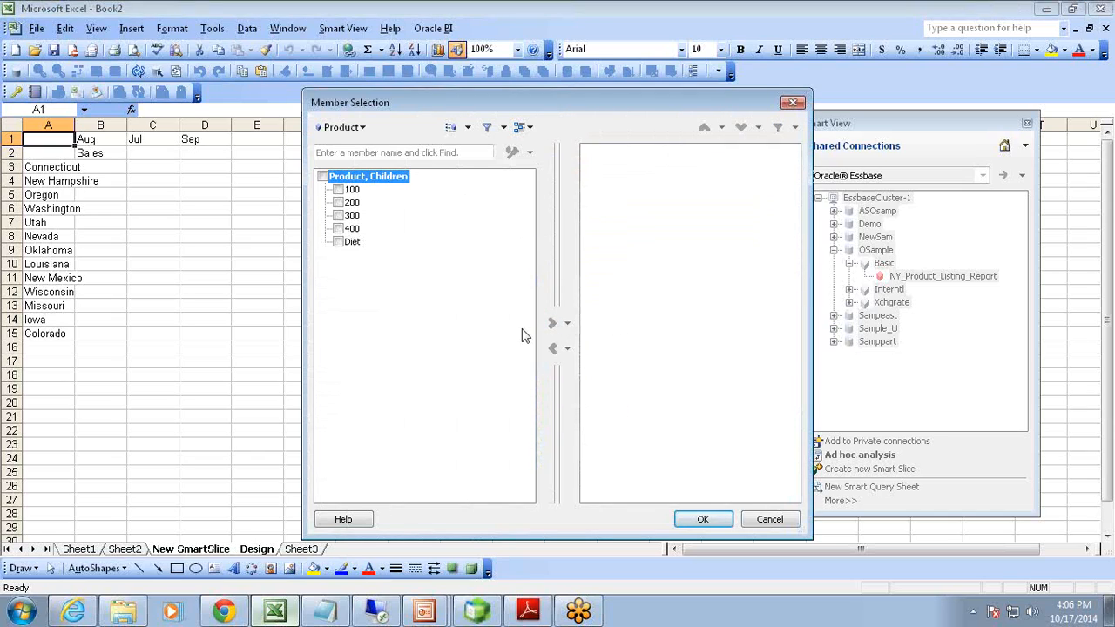
{"action": "left_click", "coordinate": [503, 127]}
{"action": "left_click", "coordinate": [514, 166]}
{"action": "left_click", "coordinate": [349, 191]}
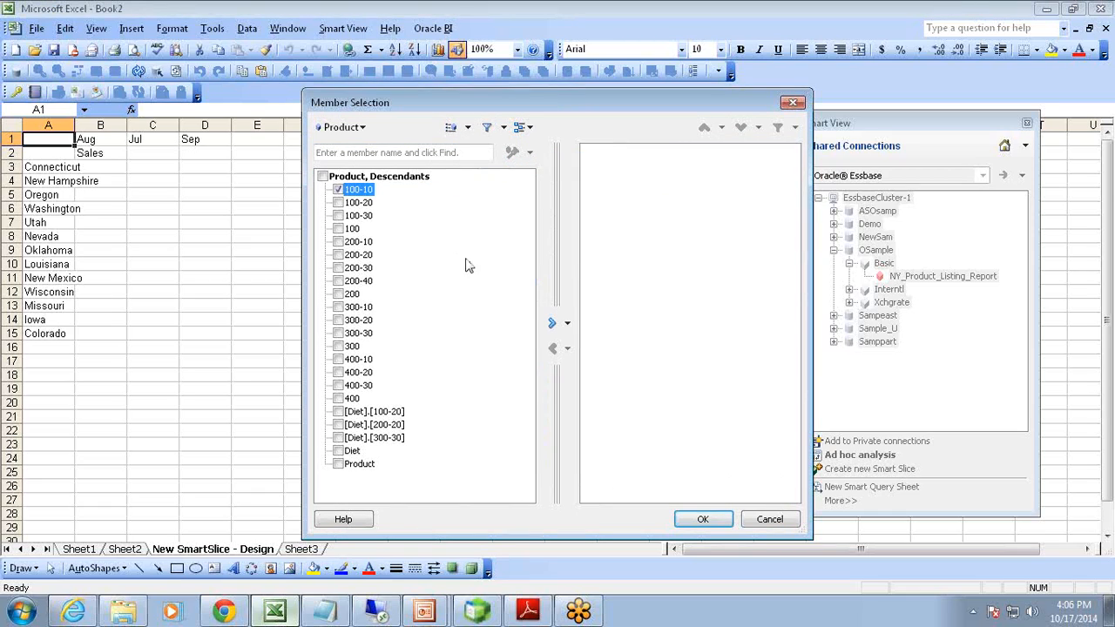
{"action": "left_click", "coordinate": [554, 324]}
{"action": "left_click", "coordinate": [689, 520]}
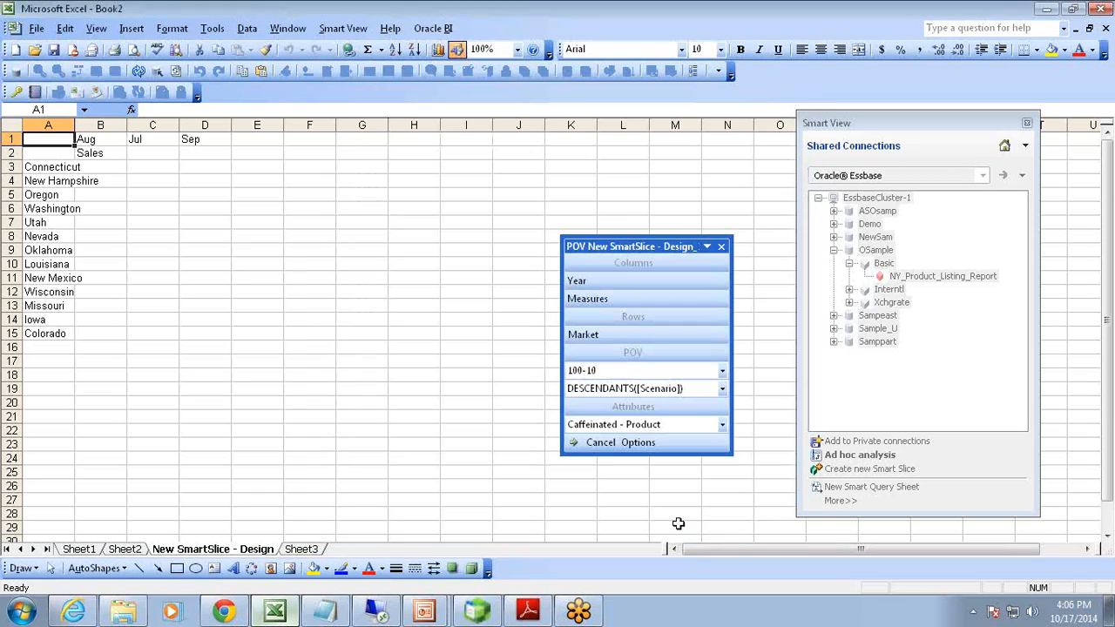
Step: Replace the Scenario descendants in the Smart Slice POV with the member Actual
{"action": "left_click", "coordinate": [721, 390]}
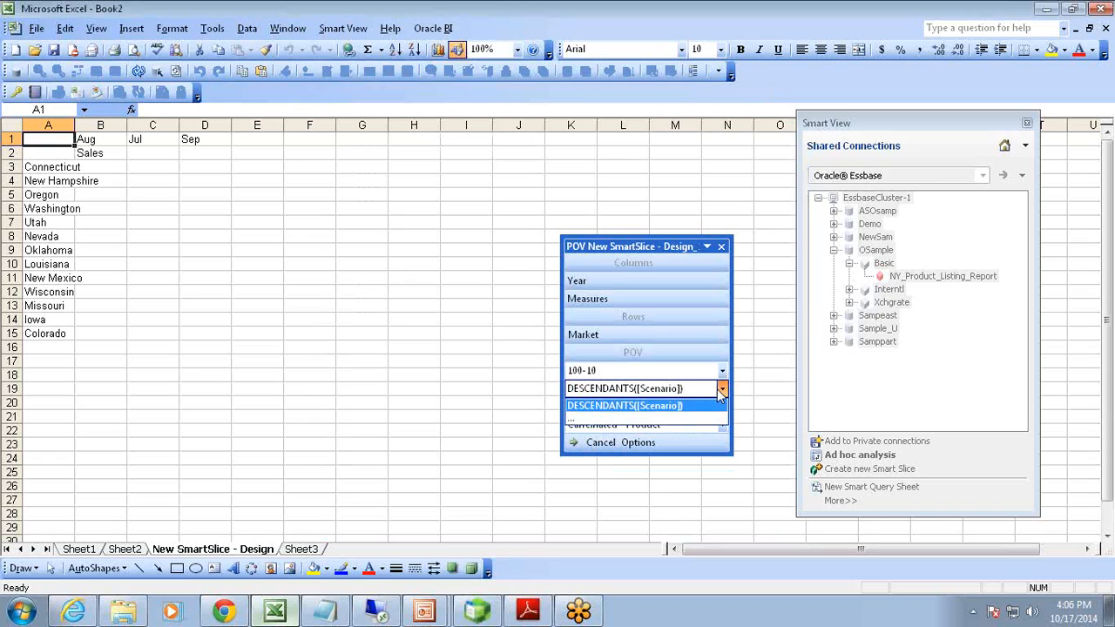
{"action": "left_click", "coordinate": [669, 411]}
{"action": "left_click", "coordinate": [338, 190]}
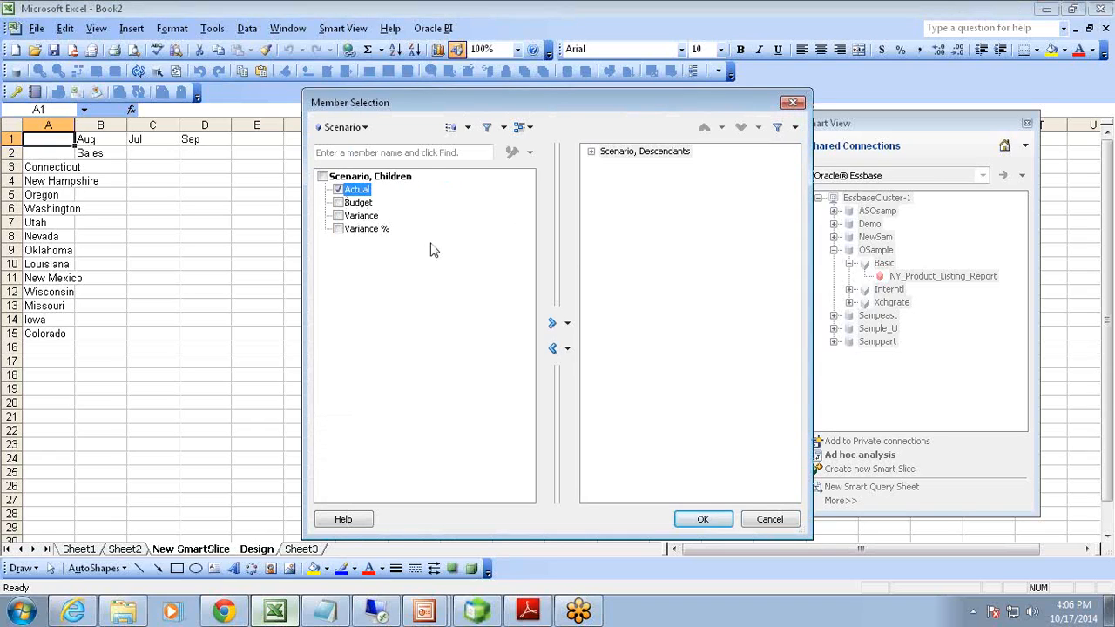
{"action": "left_click", "coordinate": [552, 348]}
{"action": "left_click", "coordinate": [552, 326]}
{"action": "left_click", "coordinate": [702, 519]}
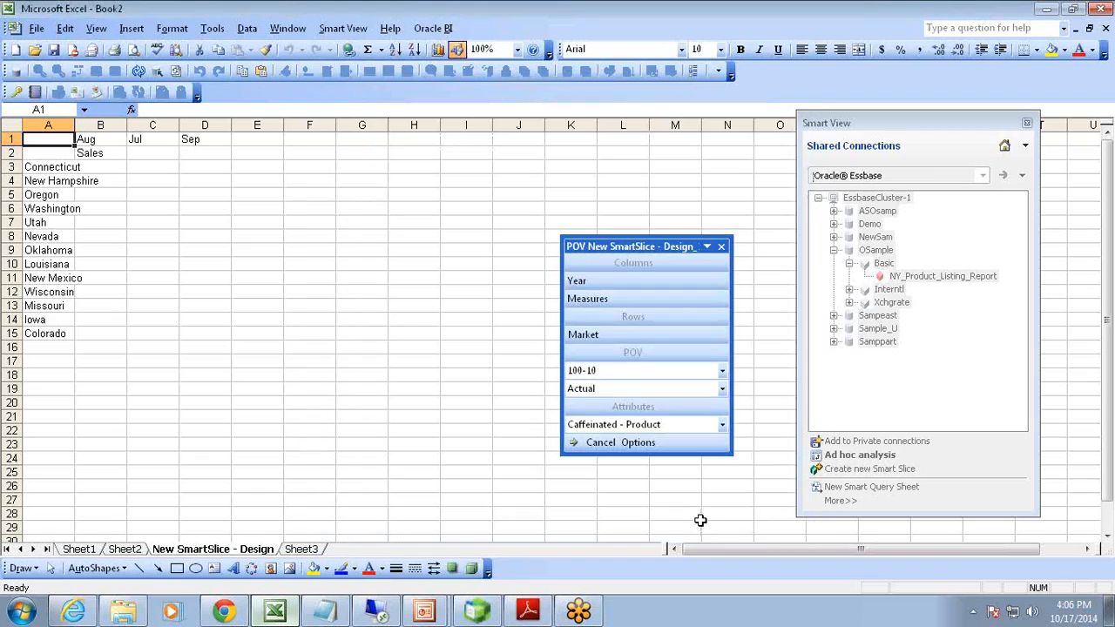
Step: Finish the slice design with POV 100-10 and Actual, and save the Smart Slice as Small Market View
{"action": "left_click", "coordinate": [568, 445]}
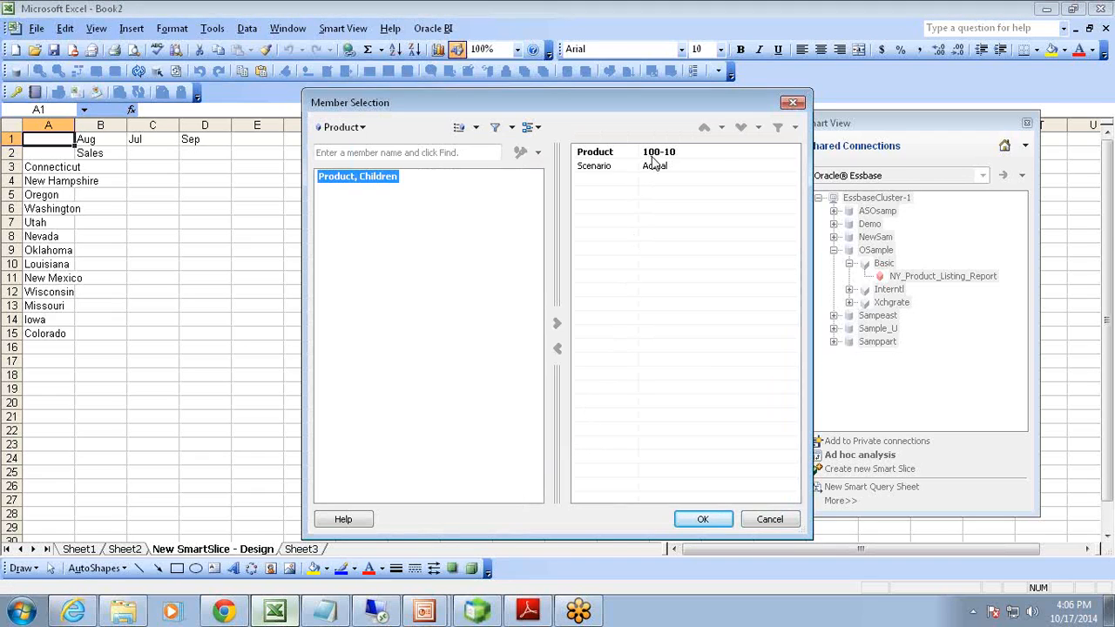
{"action": "left_click", "coordinate": [688, 519]}
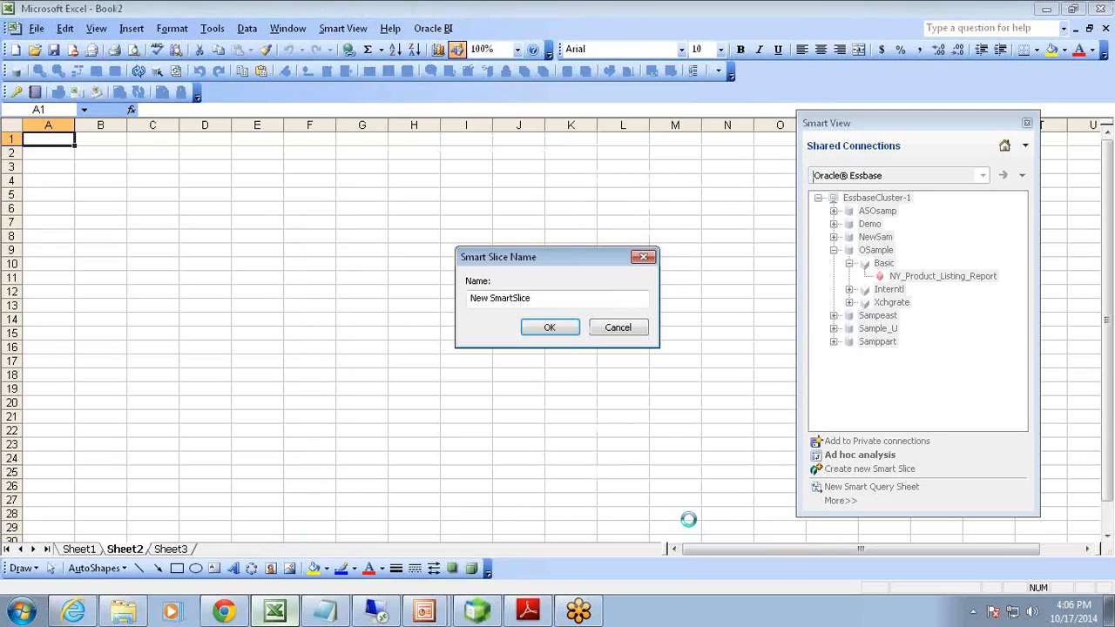
{"action": "left_click_drag", "start_coordinate": [551, 306], "coordinate": [421, 299]}
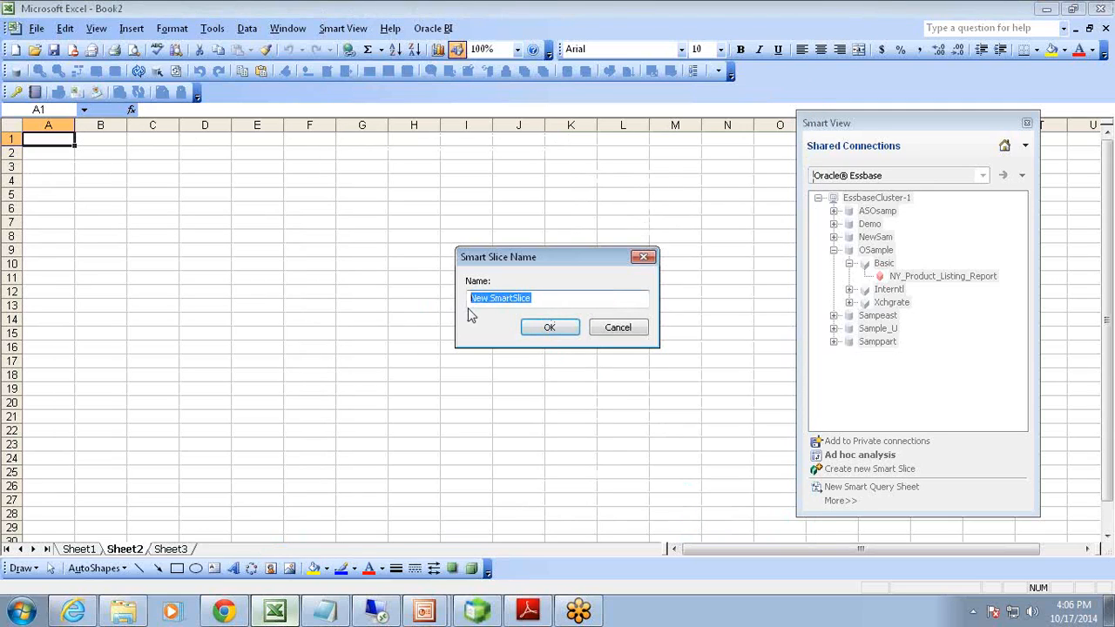
{"action": "type", "text": "Sma"}
{"action": "left_click", "coordinate": [552, 326]}
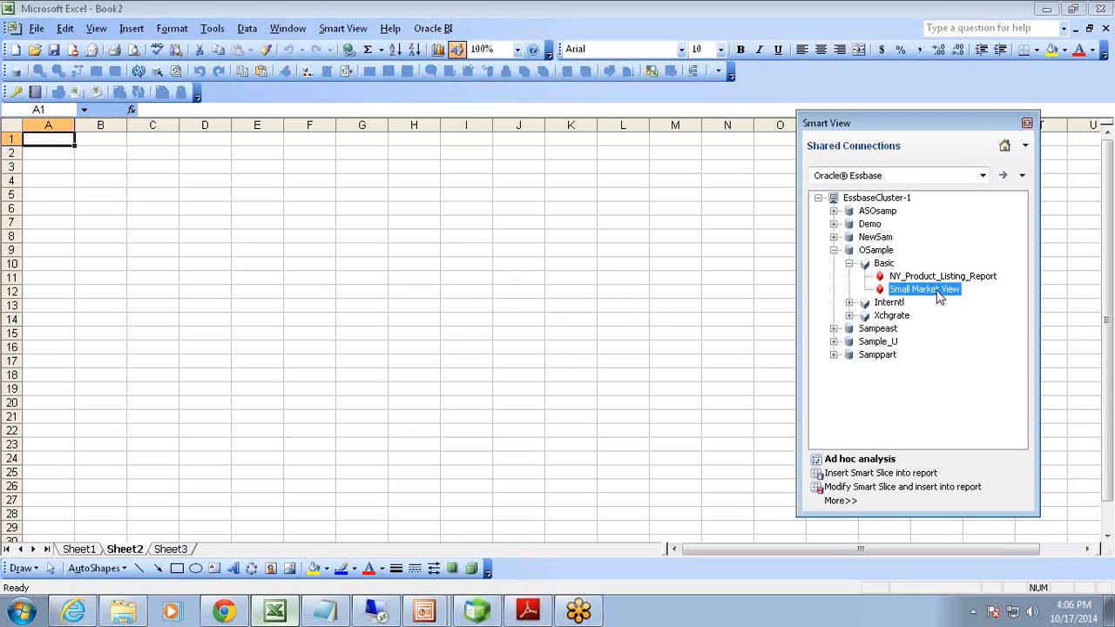
Step: Insert the Small Market View Smart Slice into Sheet2 as a Table reporting object and refresh its data
{"action": "right_click", "coordinate": [939, 296]}
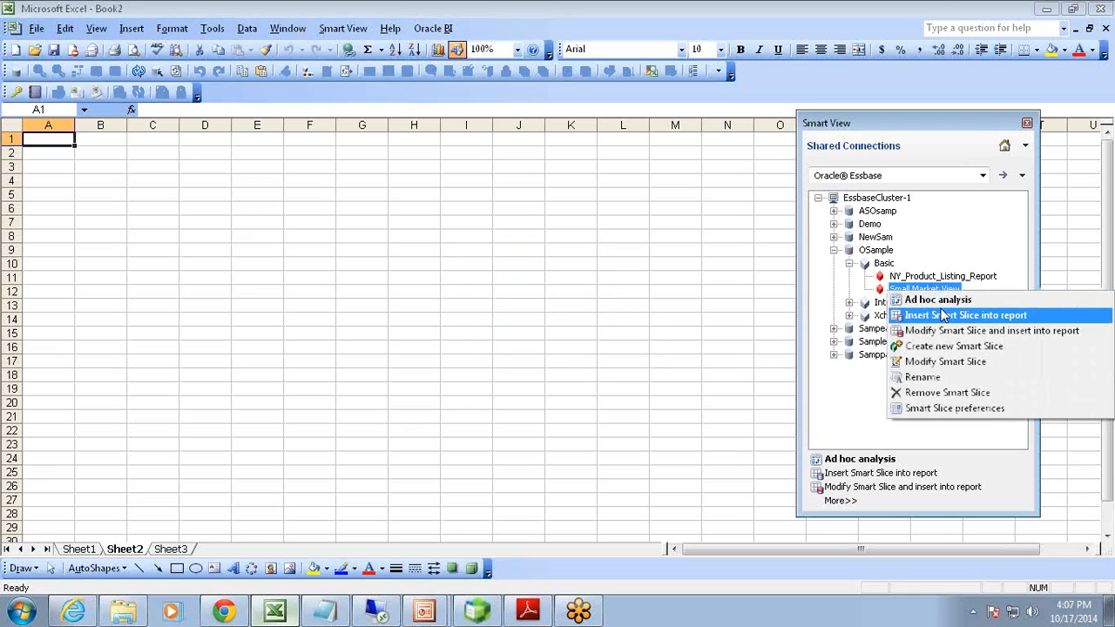
{"action": "left_click", "coordinate": [945, 317]}
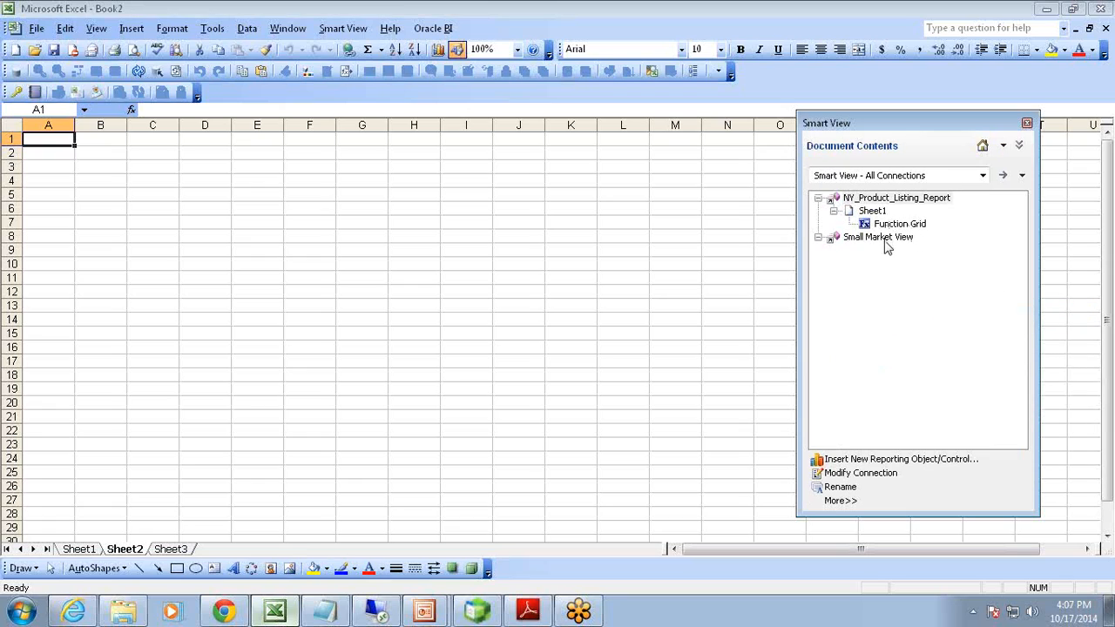
{"action": "left_click", "coordinate": [880, 238]}
{"action": "left_click", "coordinate": [873, 459]}
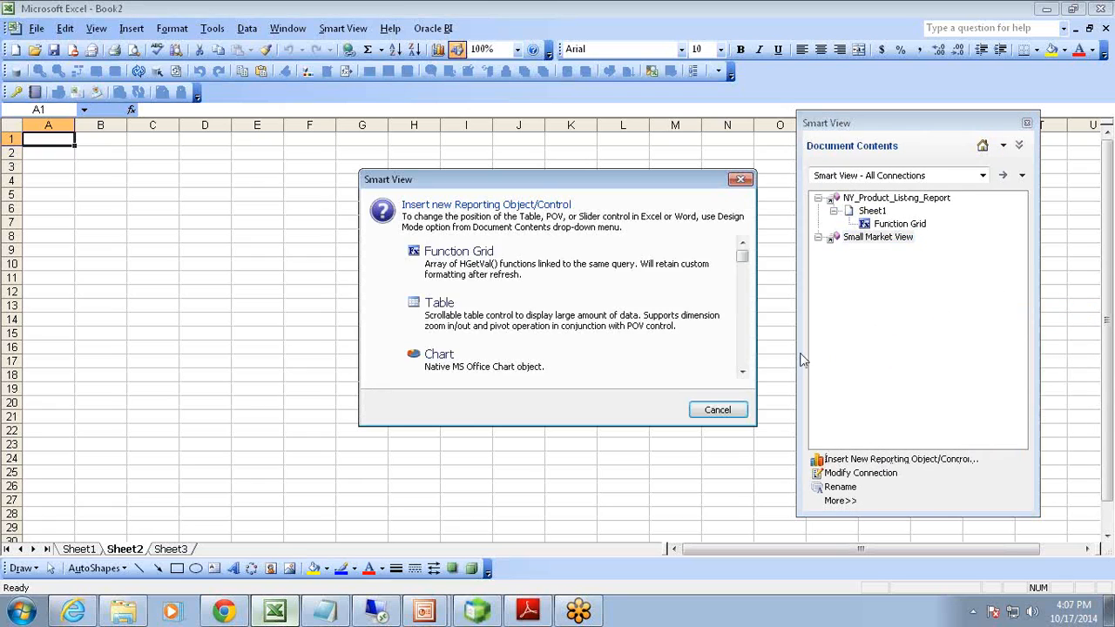
{"action": "left_click", "coordinate": [479, 321]}
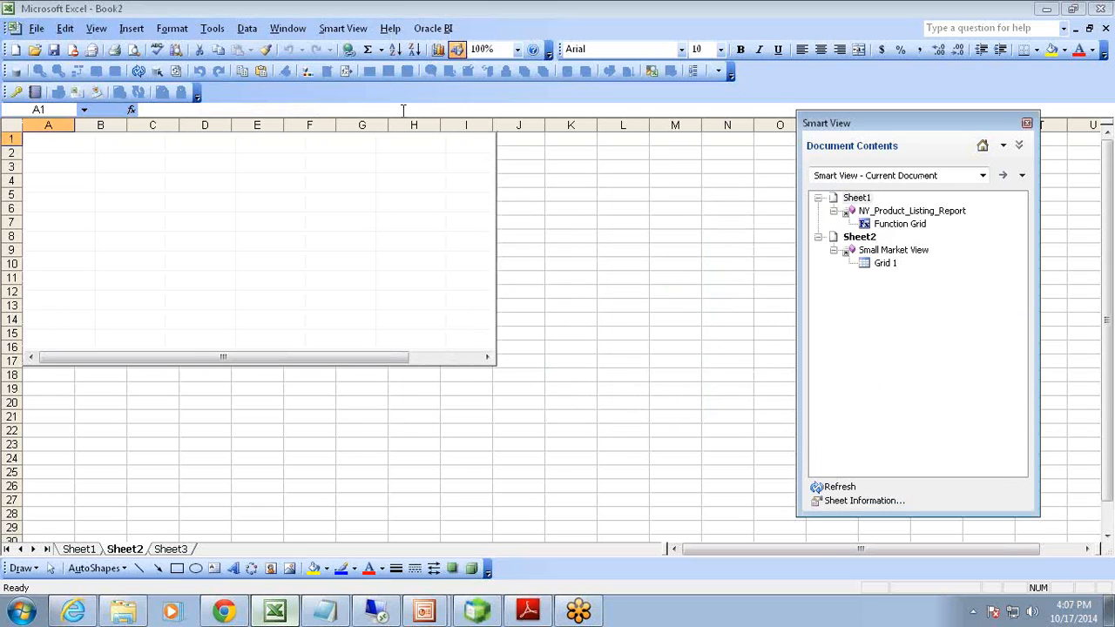
{"action": "left_click", "coordinate": [138, 71]}
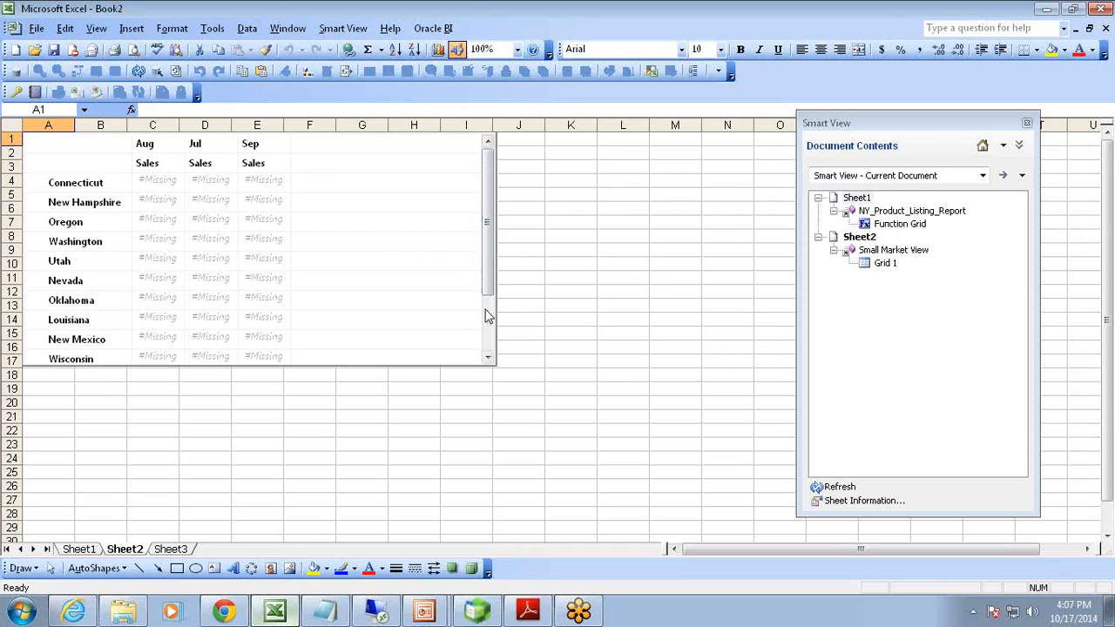
Step: Insert Small Market View into Sheet3 as a Function Grid, refresh it, and widen column A to fit the market names
{"action": "left_click", "coordinate": [170, 549]}
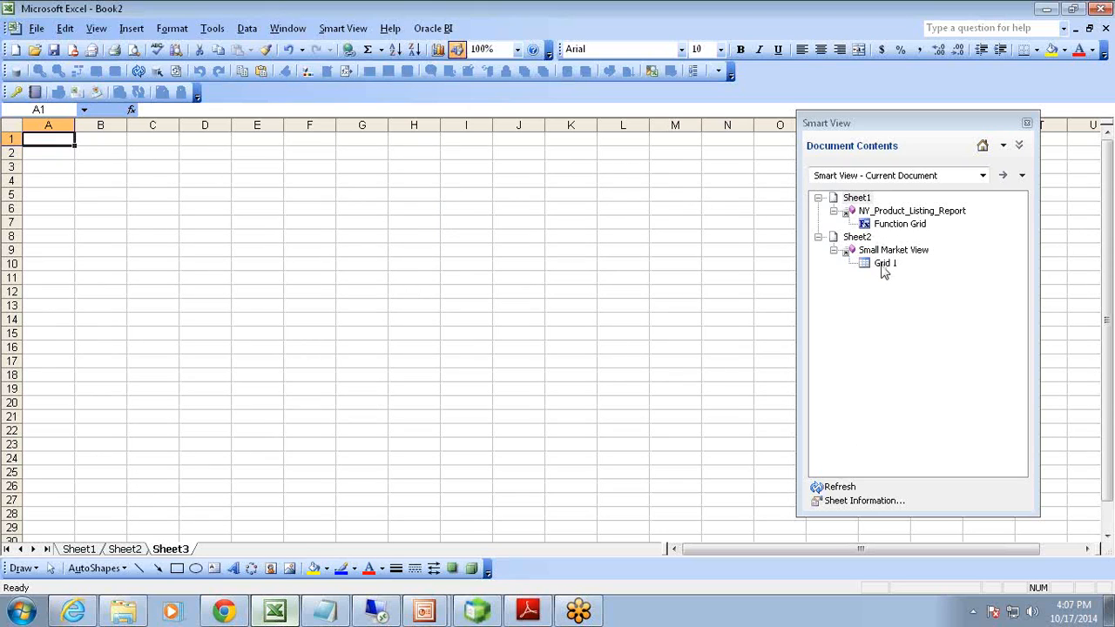
{"action": "right_click", "coordinate": [893, 254]}
{"action": "left_click", "coordinate": [925, 257]}
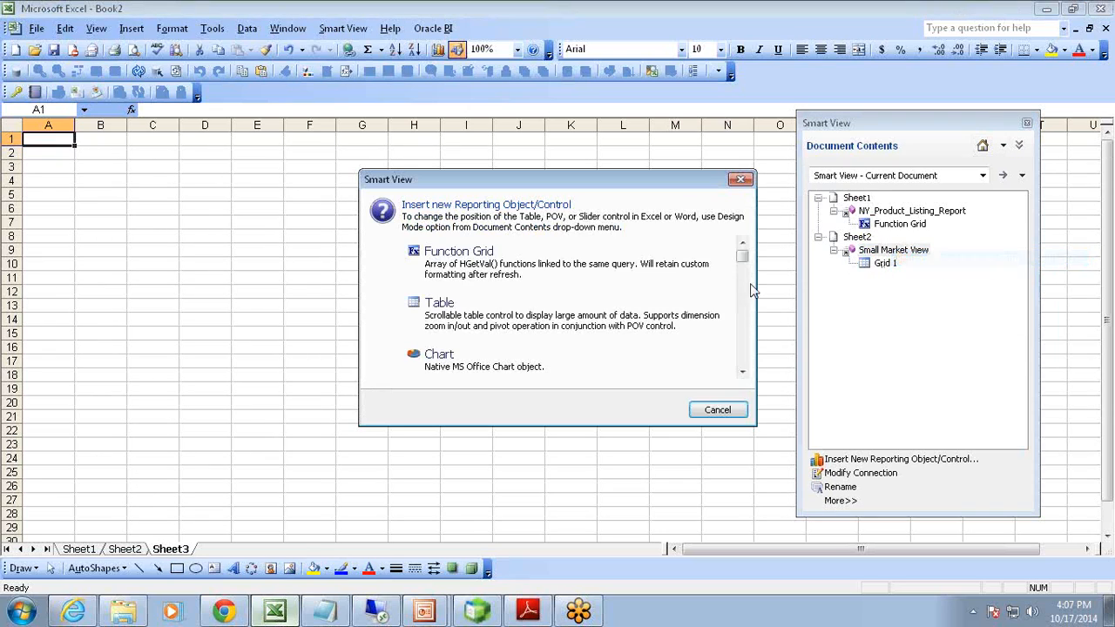
{"action": "left_click", "coordinate": [575, 272]}
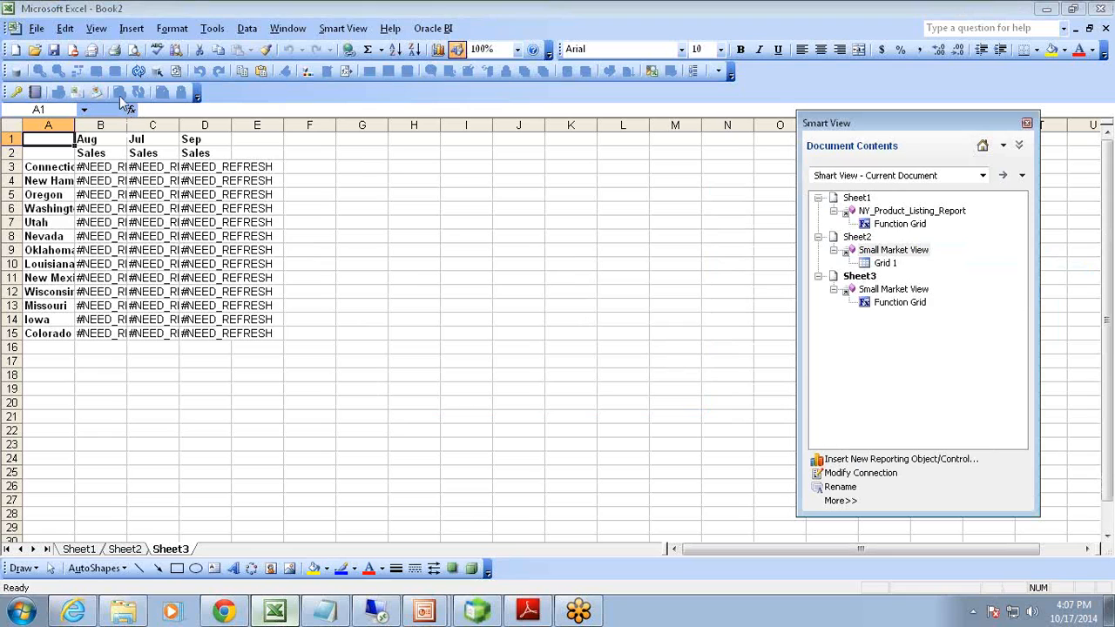
{"action": "left_click", "coordinate": [138, 72]}
{"action": "left_click_drag", "start_coordinate": [74, 128], "coordinate": [114, 132]}
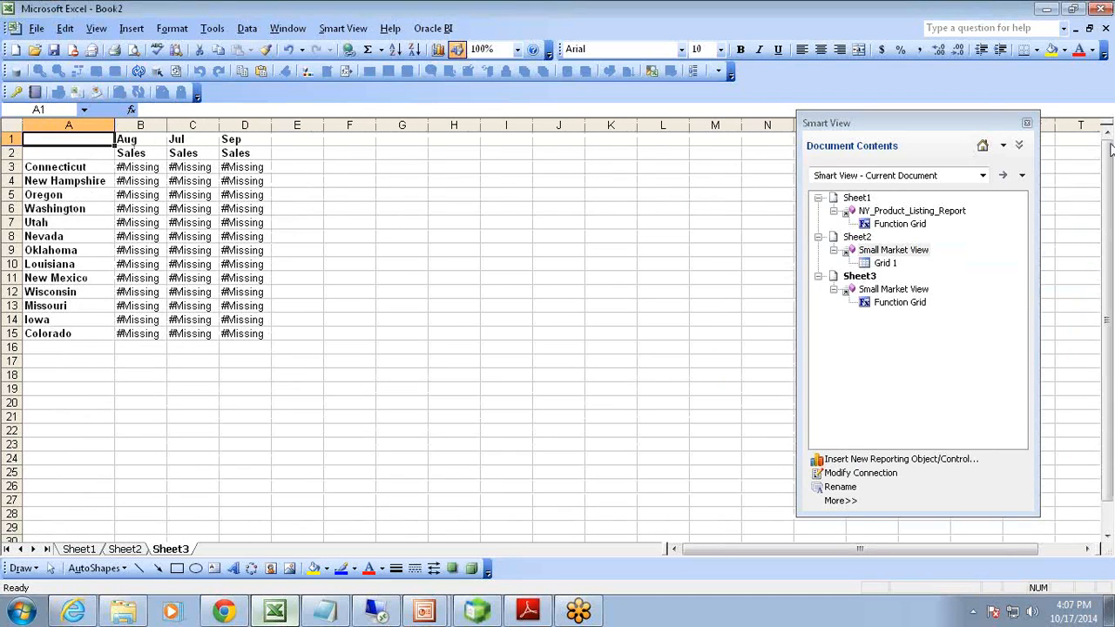
{"action": "left_click", "coordinate": [1104, 150]}
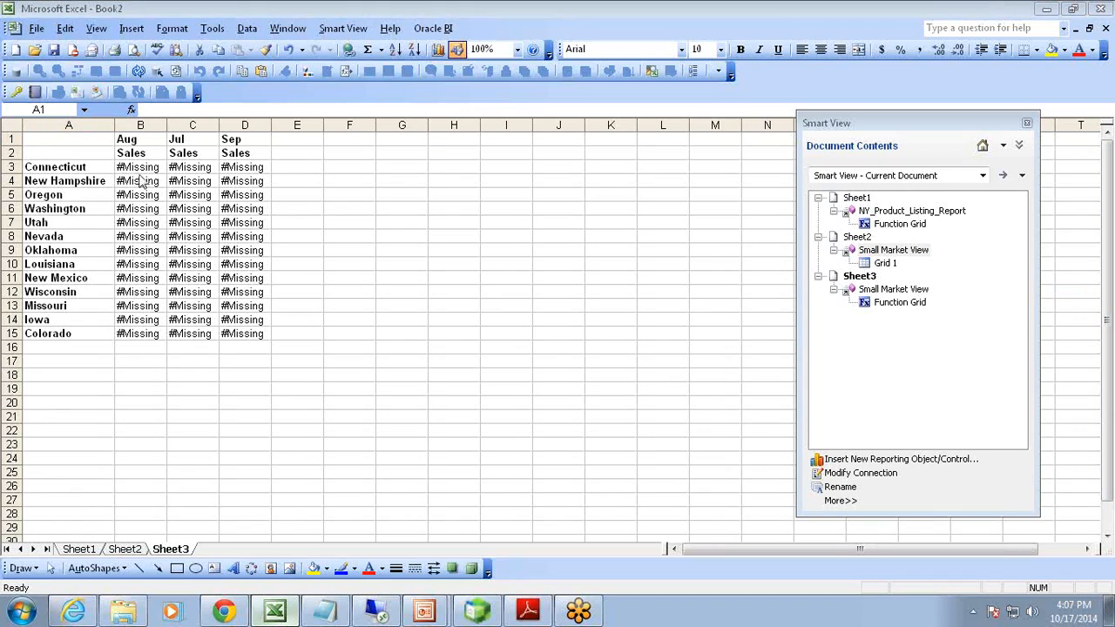
Step: Enter Aug Sales of 120, 140 and 160 for the first three markets and fill the series down to Colorado
{"action": "double_click", "coordinate": [140, 176]}
{"action": "left_click", "coordinate": [145, 169]}
{"action": "type", "text": "120"}
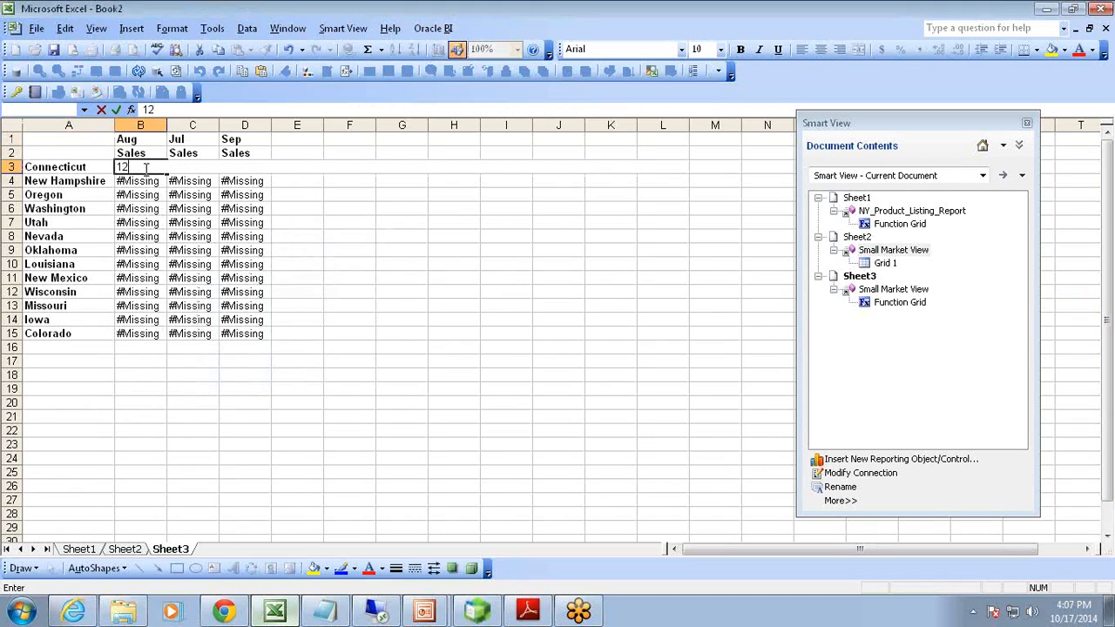
{"action": "key", "text": "Return"}
{"action": "type", "text": "140"}
{"action": "key", "text": "Return"}
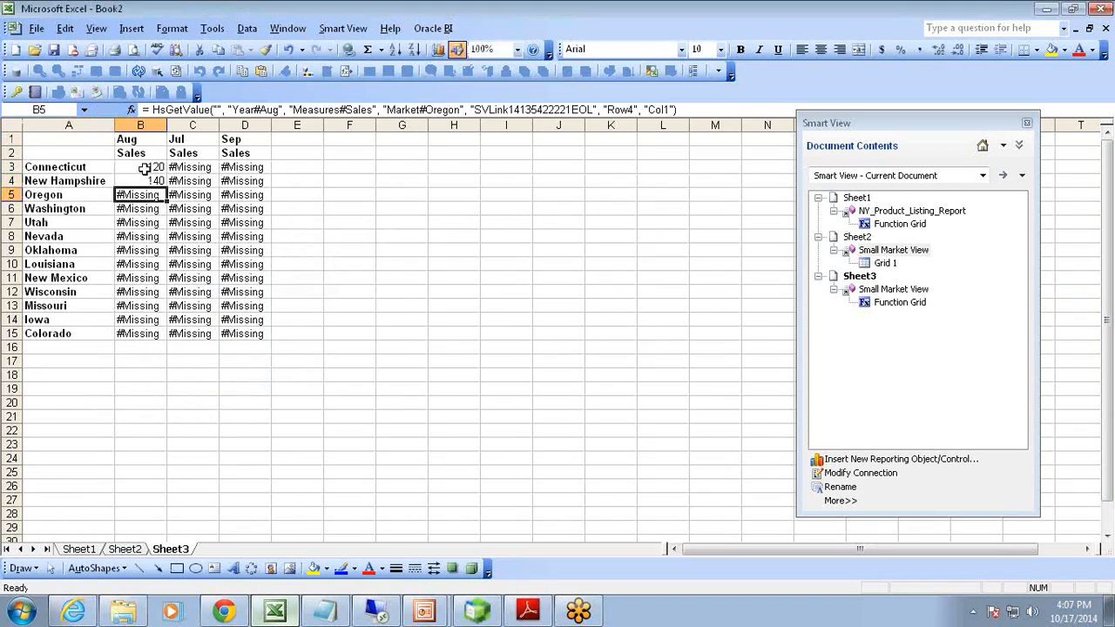
{"action": "type", "text": "160"}
{"action": "key", "text": "Return"}
{"action": "left_click", "coordinate": [145, 168]}
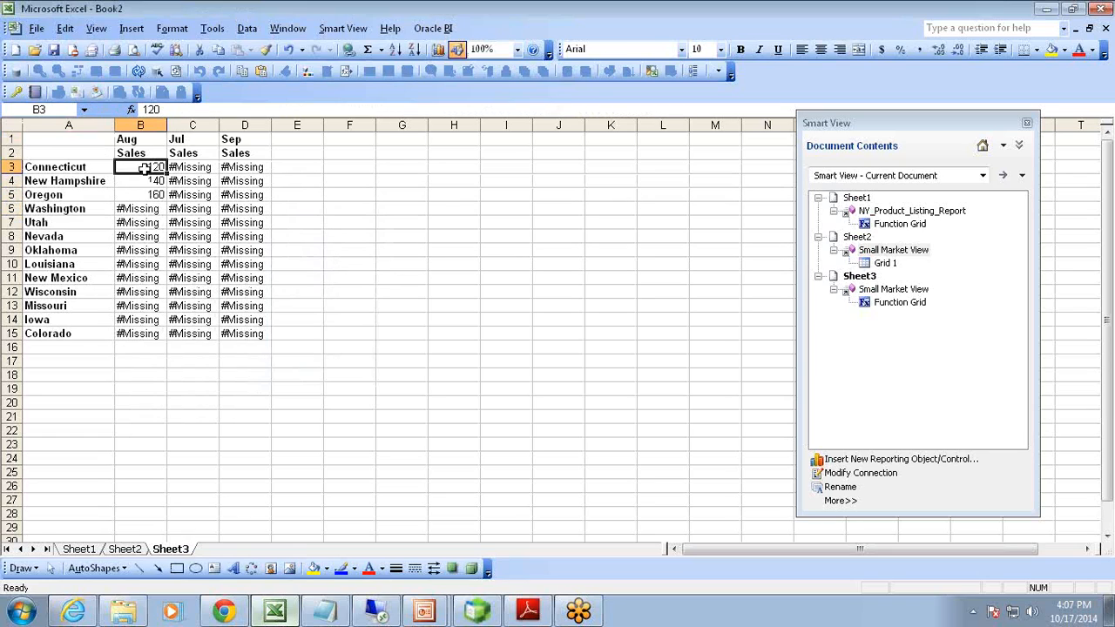
{"action": "key", "text": "shift+Down"}
{"action": "key", "text": "shift+Down"}
{"action": "left_click_drag", "start_coordinate": [166, 201], "coordinate": [166, 338]}
Step: Enter Jul Sales starting 105, 110 and Sep Sales starting 90, 80, and fill both series down the market rows
{"action": "left_click", "coordinate": [183, 167]}
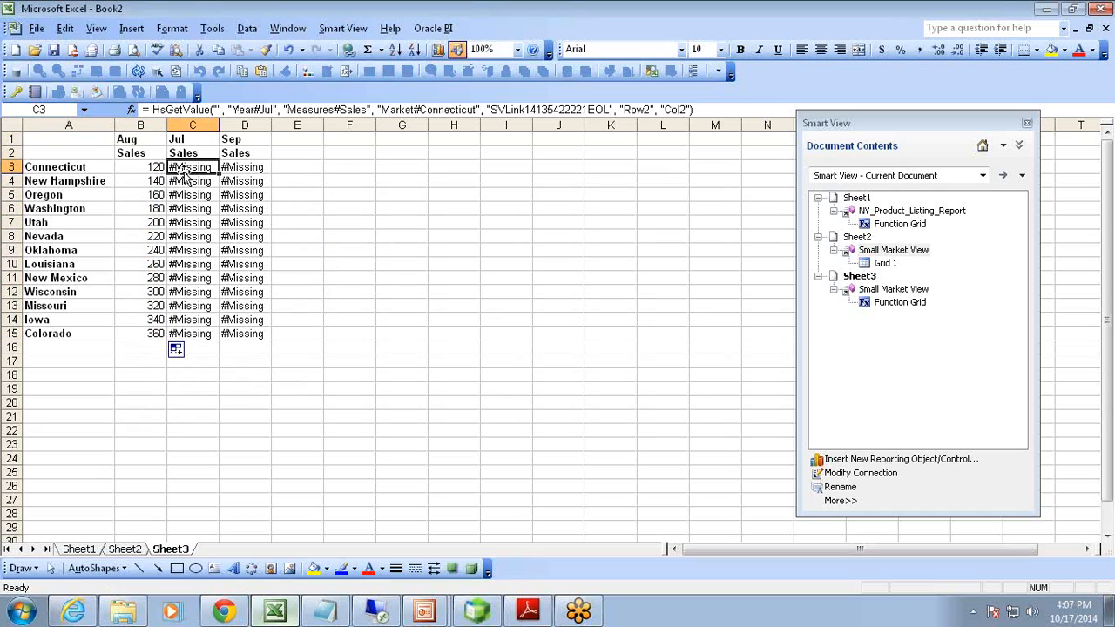
{"action": "type", "text": "105"}
{"action": "key", "text": "Return"}
{"action": "type", "text": "1"}
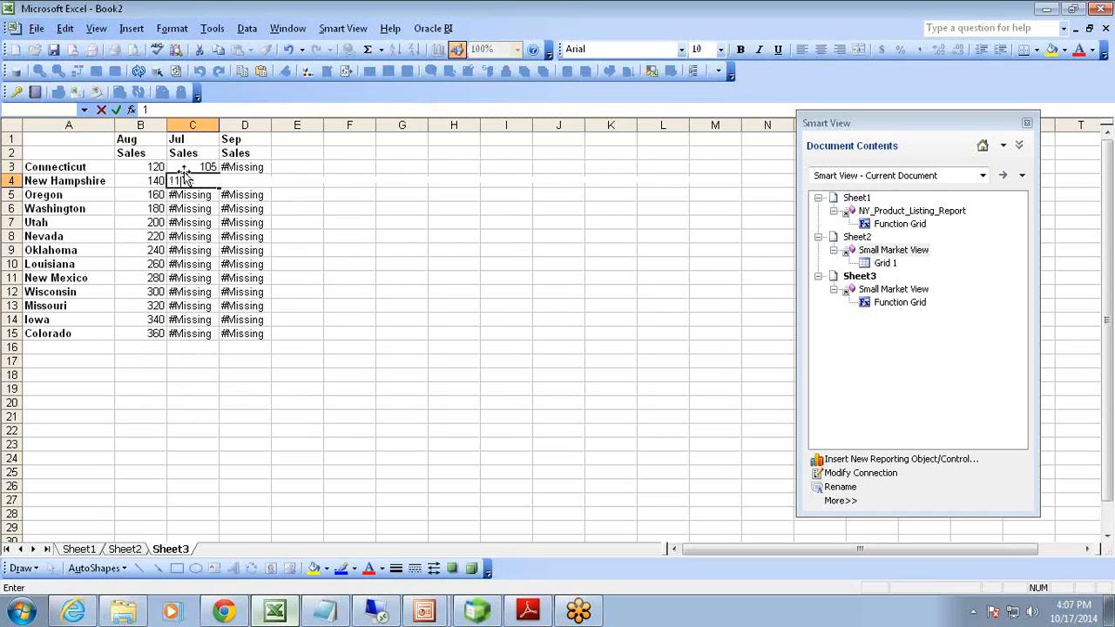
{"action": "type", "text": "10"}
{"action": "left_click_drag", "start_coordinate": [185, 167], "coordinate": [220, 350]}
{"action": "left_click_drag", "start_coordinate": [150, 167], "coordinate": [258, 340]}
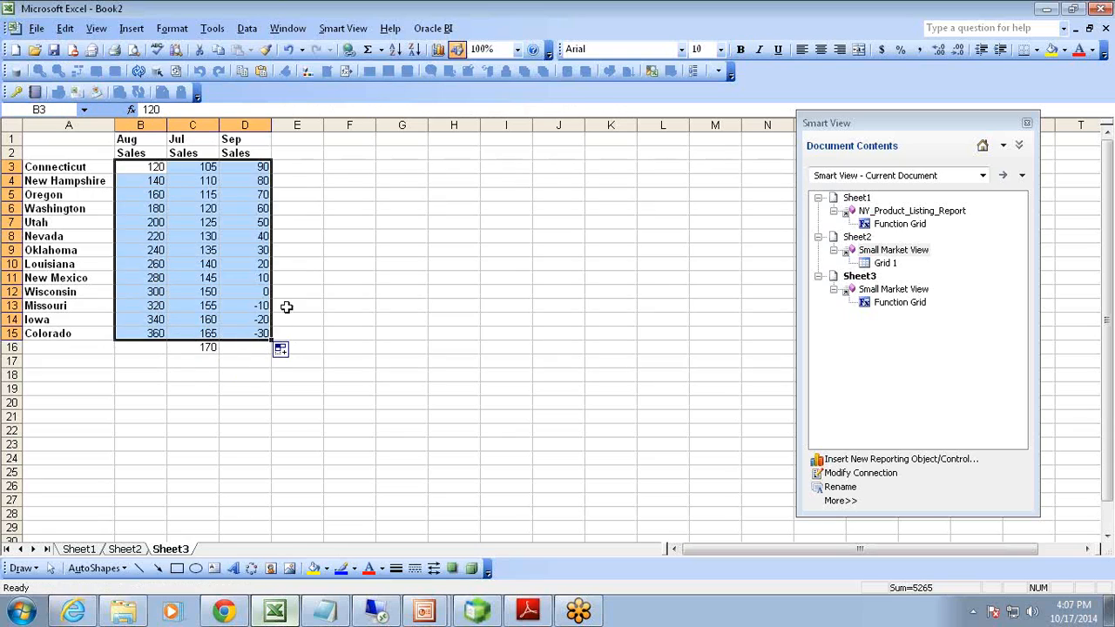
{"action": "left_click", "coordinate": [297, 278]}
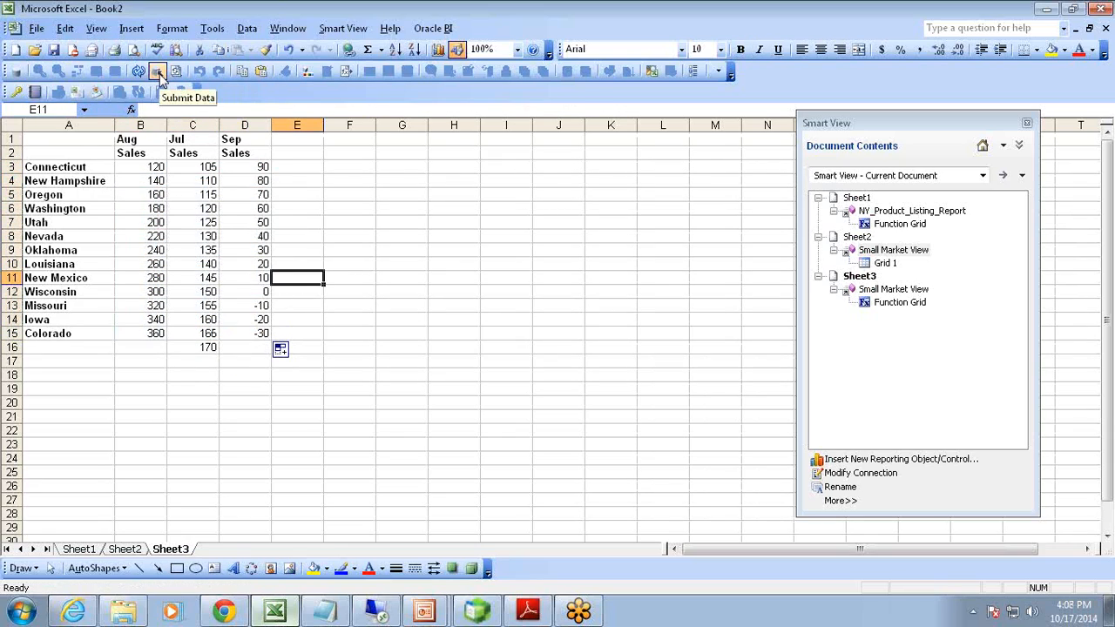
Step: Delete the surplus value in cell C16 below the Jul Sales column
{"action": "left_click", "coordinate": [211, 348]}
{"action": "key", "text": "Delete"}
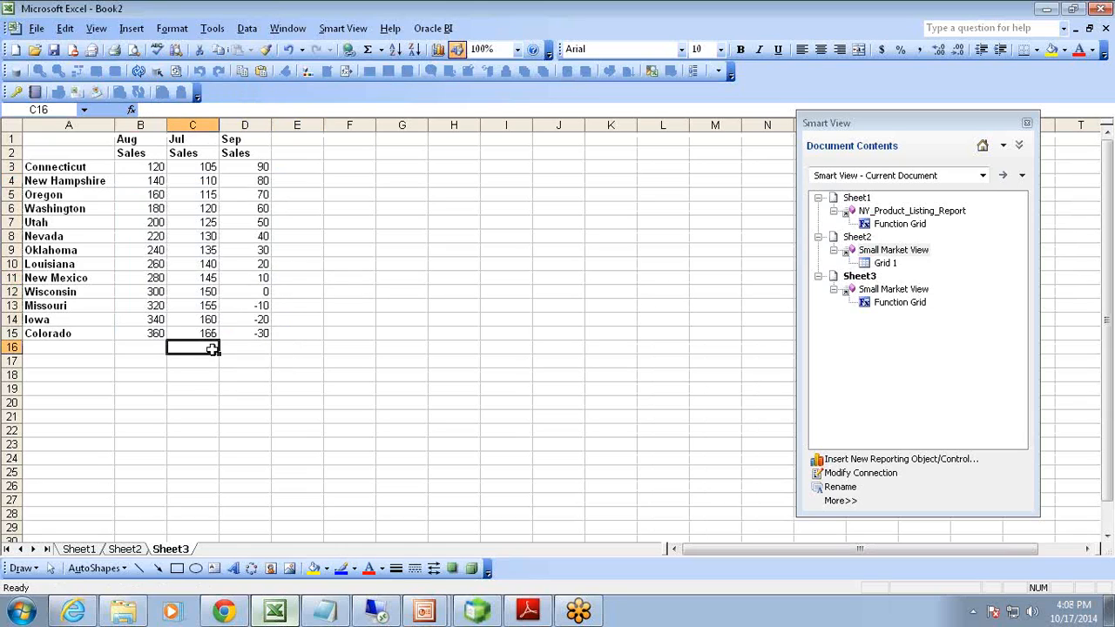
{"action": "left_click", "coordinate": [337, 223]}
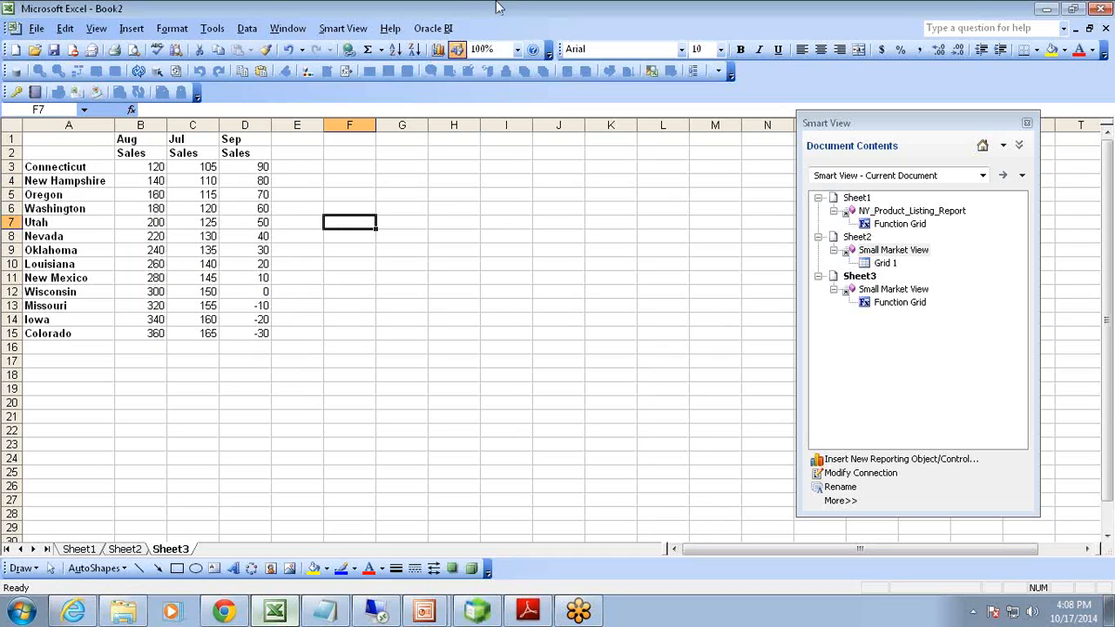
Step: Insert a clustered column chart of the market sales in A1:D15 on Sheet3, keeping the chart title and axis titles blank
{"action": "left_click", "coordinate": [879, 140]}
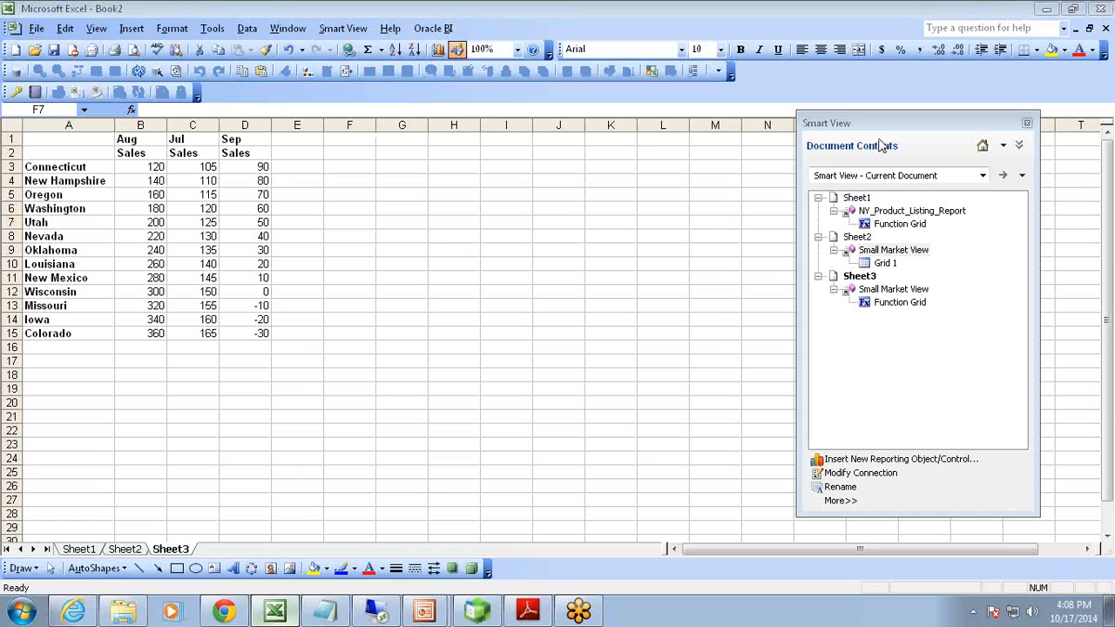
{"action": "left_click_drag", "start_coordinate": [55, 142], "coordinate": [262, 328]}
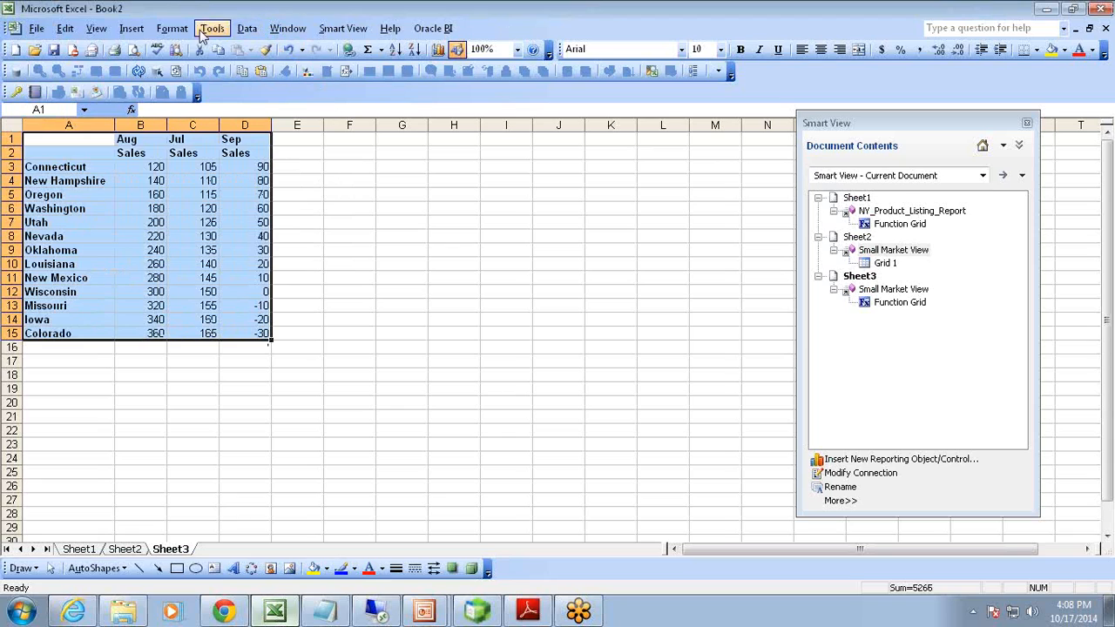
{"action": "left_click", "coordinate": [129, 29]}
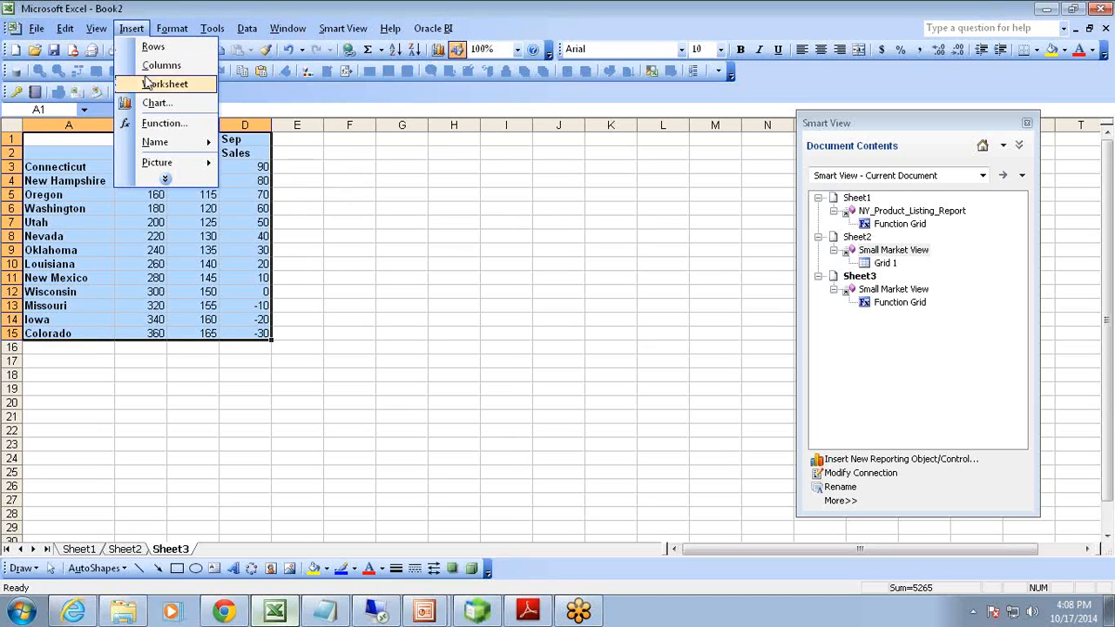
{"action": "left_click", "coordinate": [157, 102]}
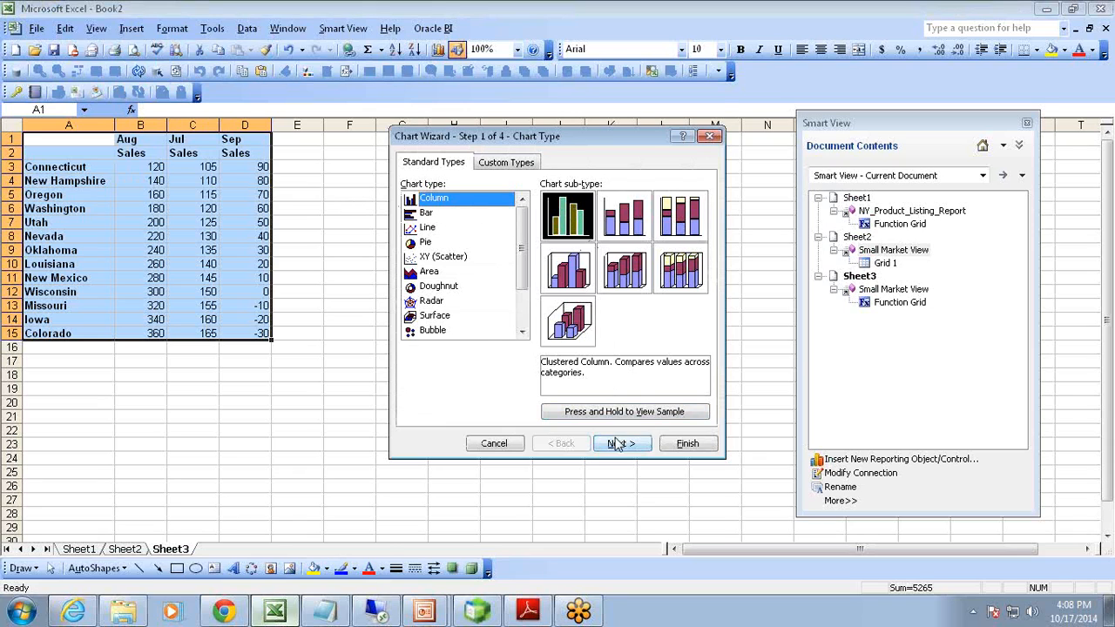
{"action": "left_click", "coordinate": [618, 443]}
{"action": "left_click", "coordinate": [616, 445]}
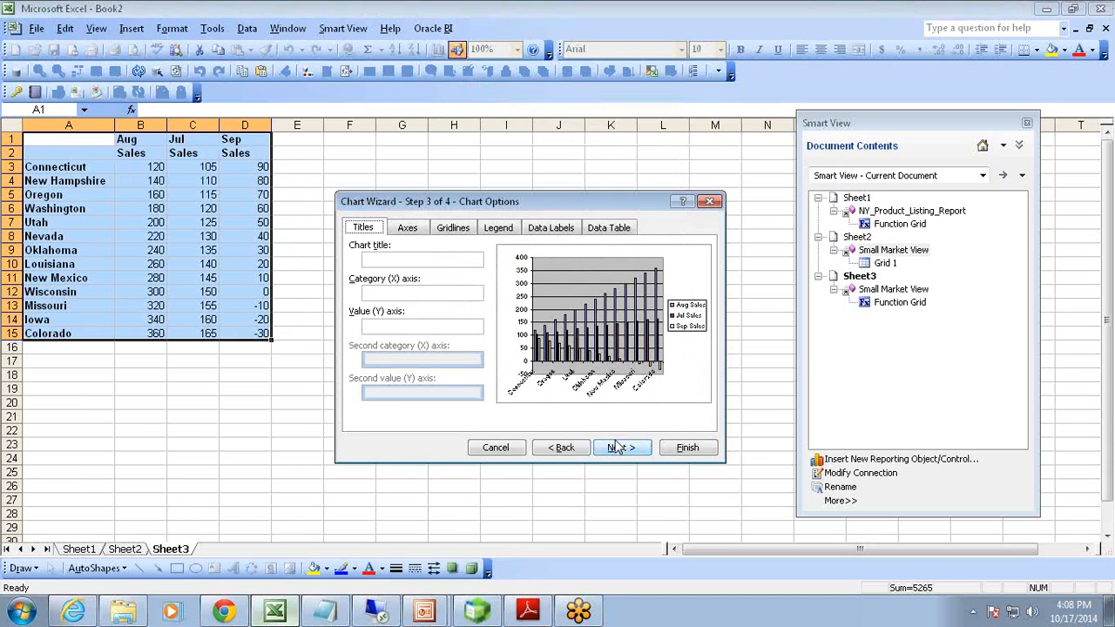
{"action": "left_click", "coordinate": [617, 447]}
{"action": "left_click", "coordinate": [687, 448]}
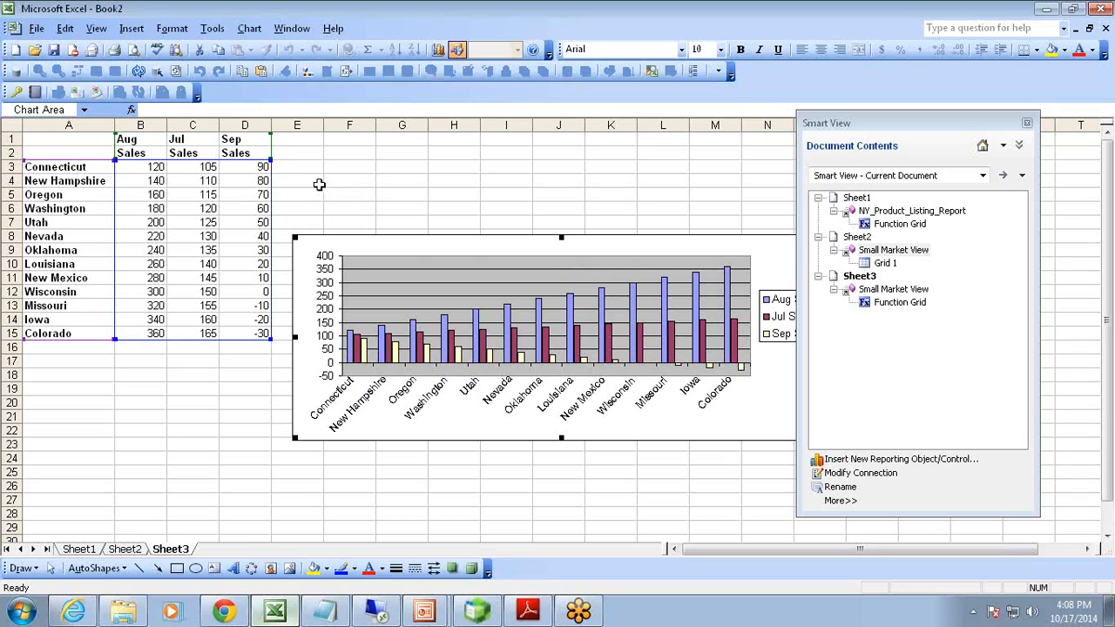
Step: Open the reporting object choices for Sheet2's Small Market View to examine the Chart option
{"action": "right_click", "coordinate": [896, 253]}
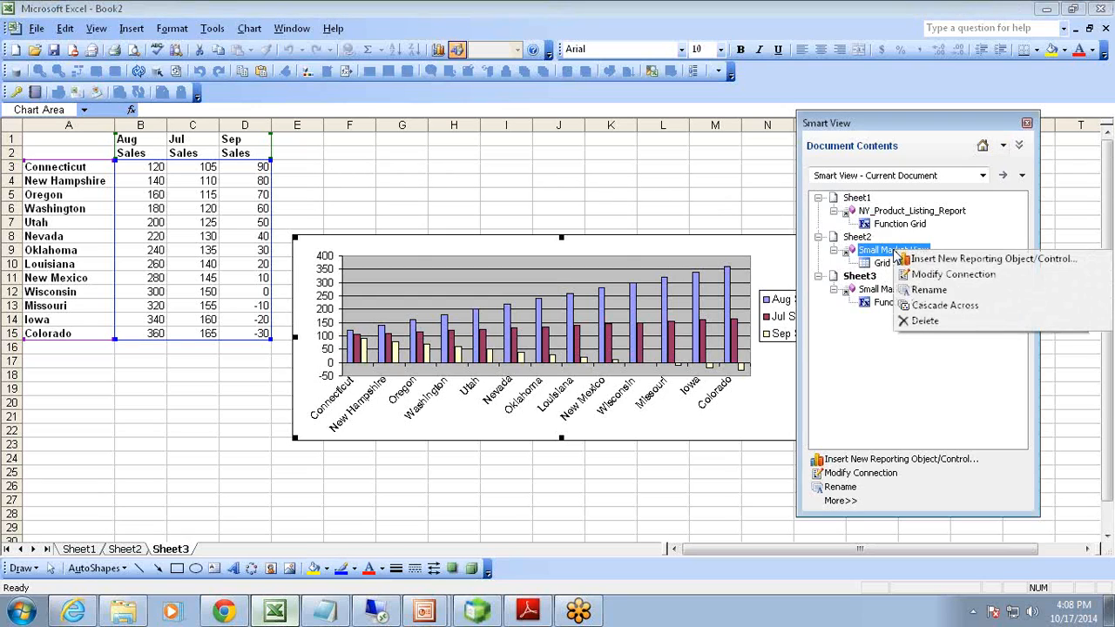
{"action": "left_click", "coordinate": [915, 261]}
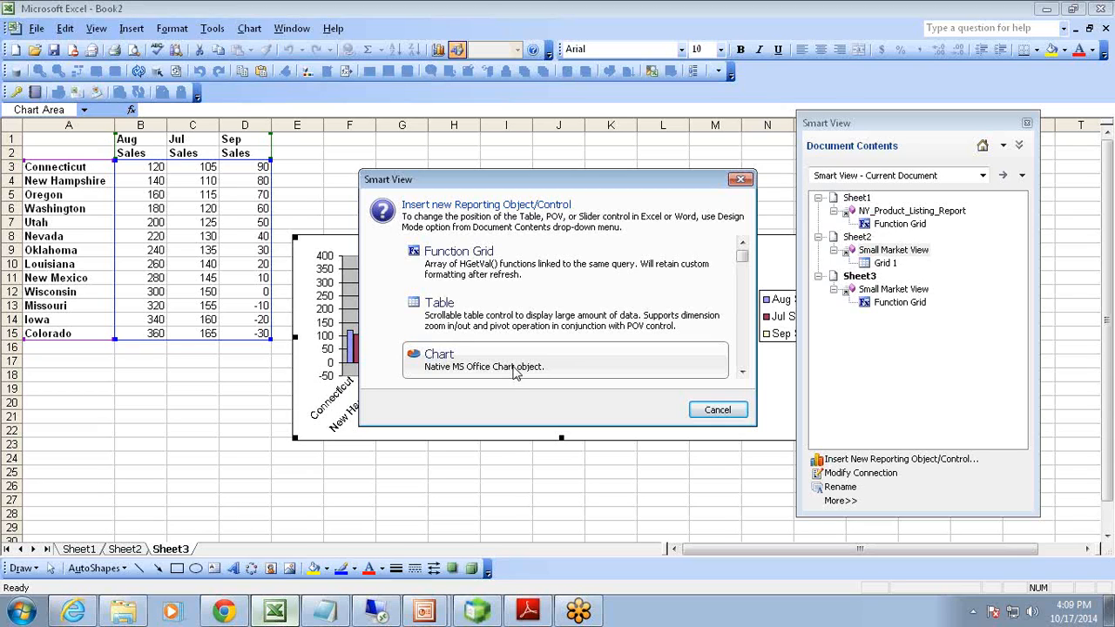
Step: Switch to the PowerPoint slide show and outline the Example#3 line about adhoc reporting with the pen
{"action": "mouse_move", "coordinate": [427, 611]}
{"action": "left_click", "coordinate": [458, 549]}
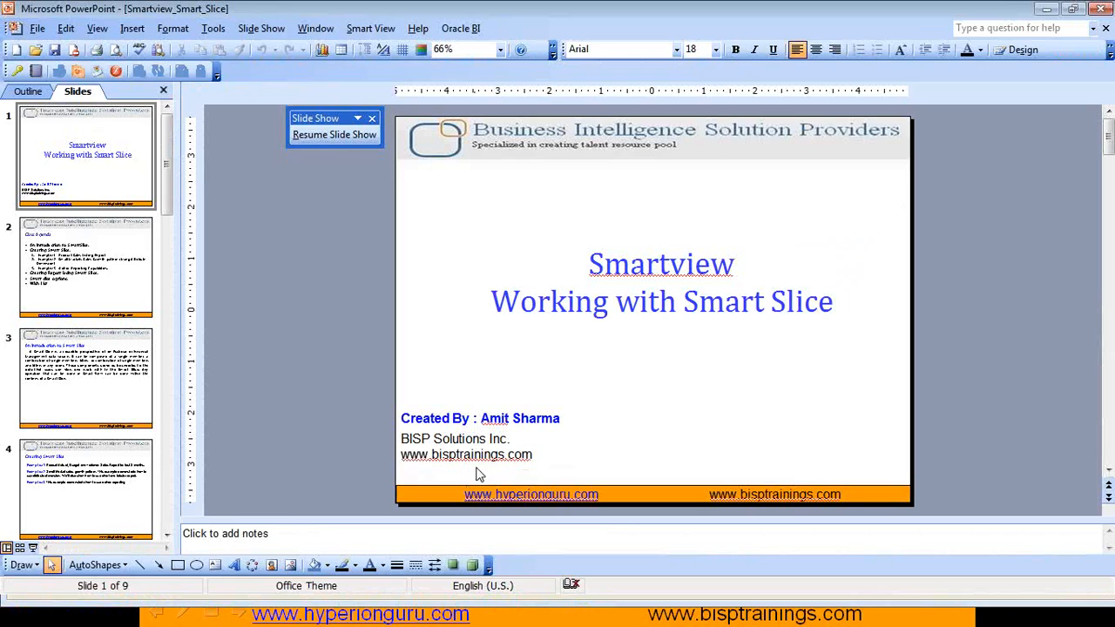
{"action": "left_click", "coordinate": [426, 608]}
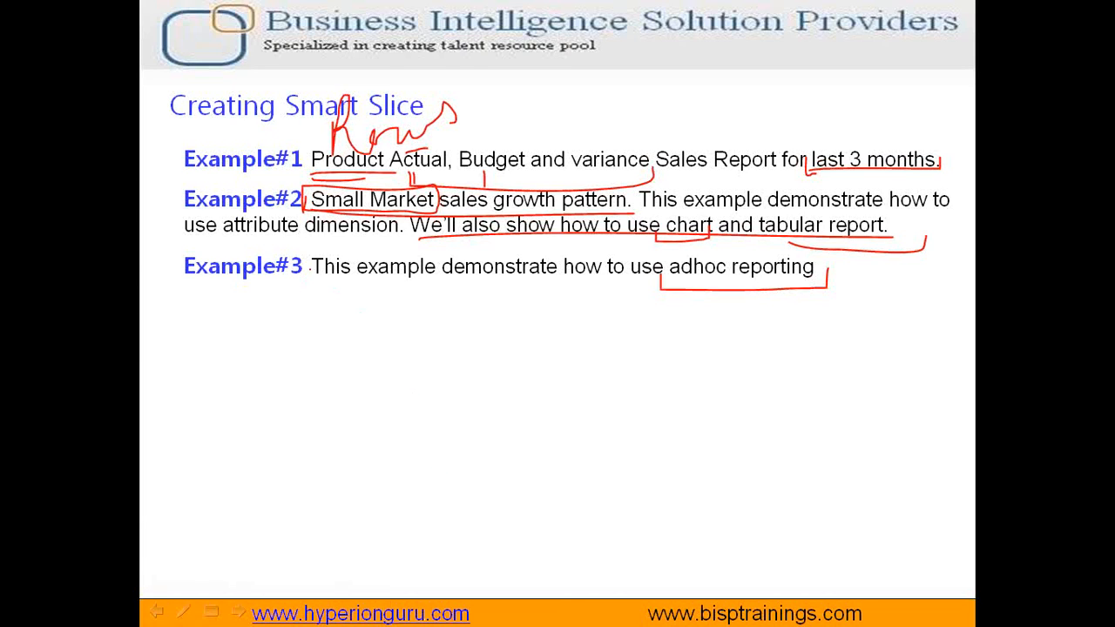
{"action": "mouse_move", "coordinate": [320, 287]}
{"action": "left_mouse_down"}
{"action": "mouse_move", "coordinate": [820, 275]}
{"action": "mouse_move", "coordinate": [751, 239]}
{"action": "mouse_move", "coordinate": [300, 241]}
{"action": "left_mouse_up"}
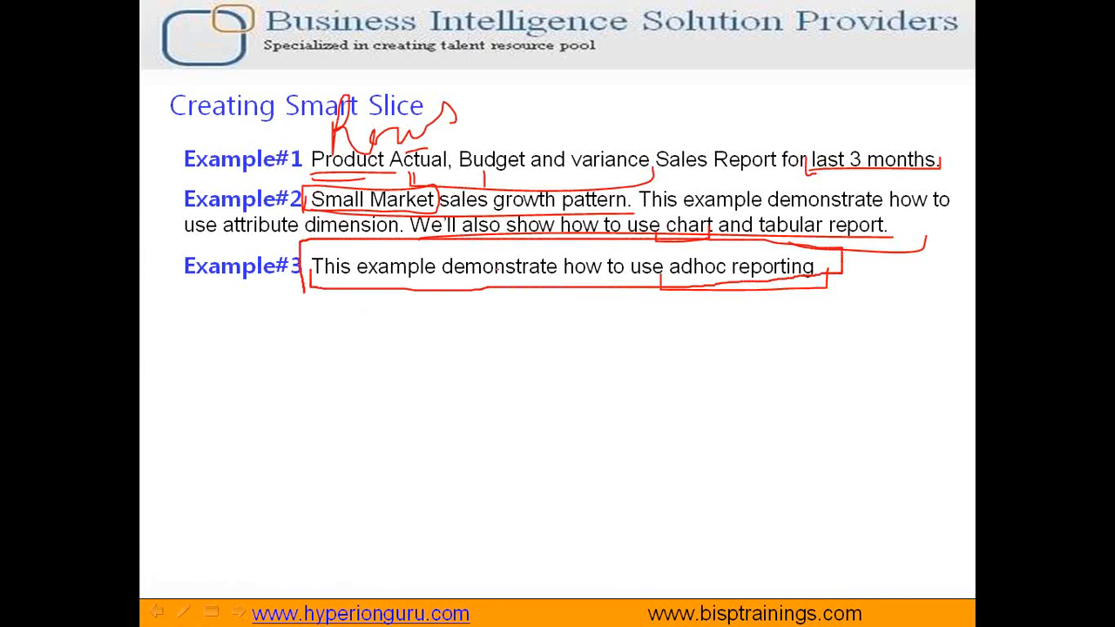
Step: Switch back to Excel and cancel inserting a new reporting object
{"action": "key", "text": "super"}
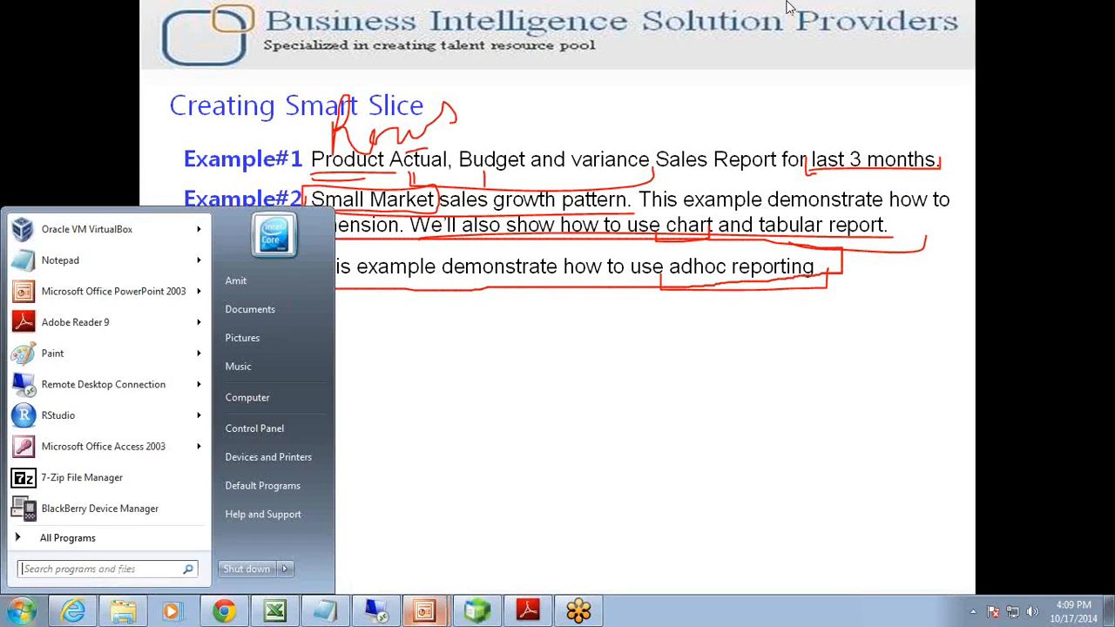
{"action": "left_click", "coordinate": [488, 548]}
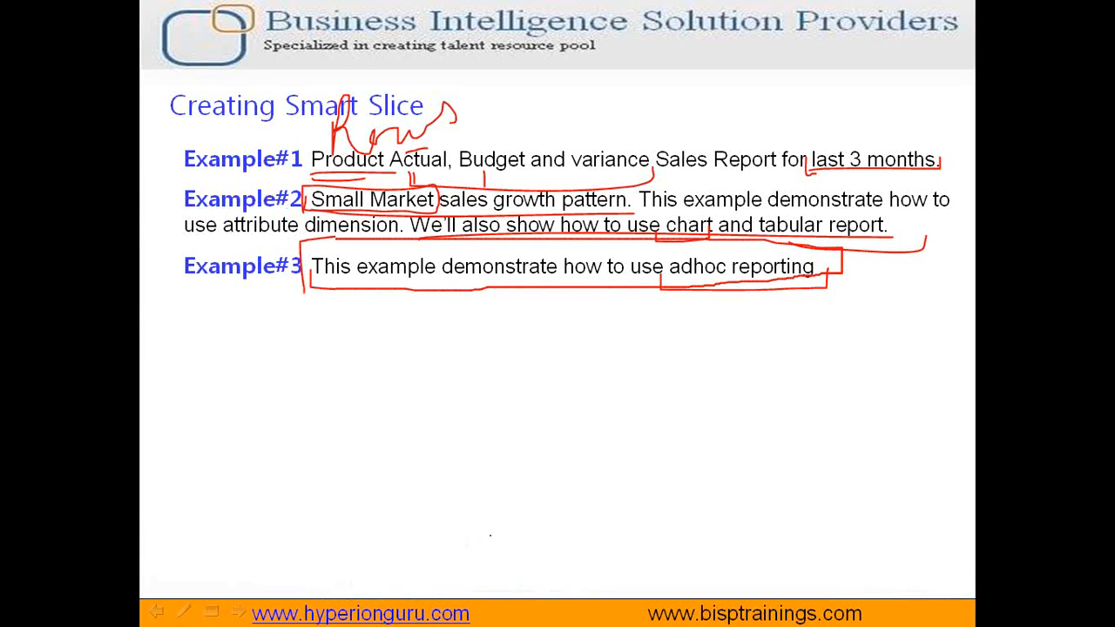
{"action": "key", "text": "super"}
{"action": "left_click", "coordinate": [290, 614]}
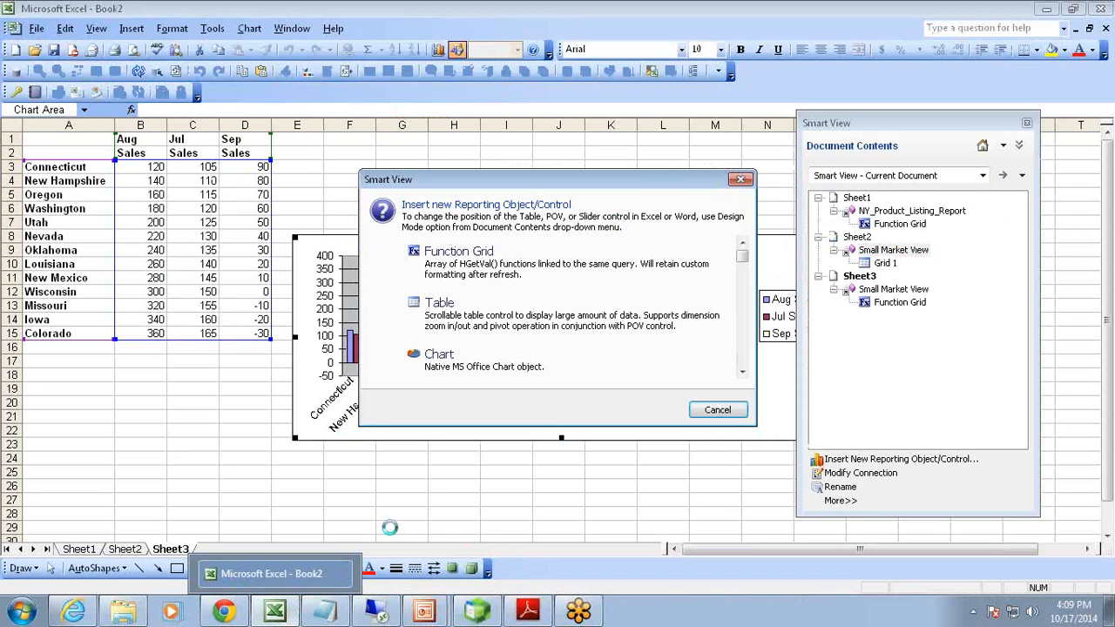
{"action": "left_click", "coordinate": [717, 411]}
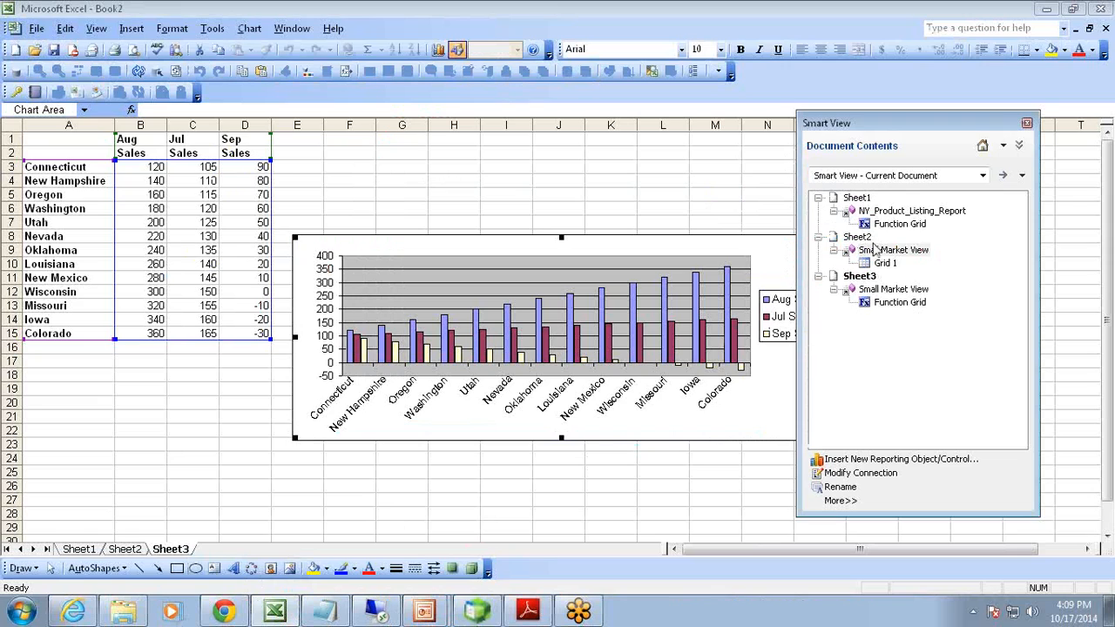
Step: Insert a blank worksheet into the workbook and move it after Sheet3
{"action": "left_click", "coordinate": [135, 551]}
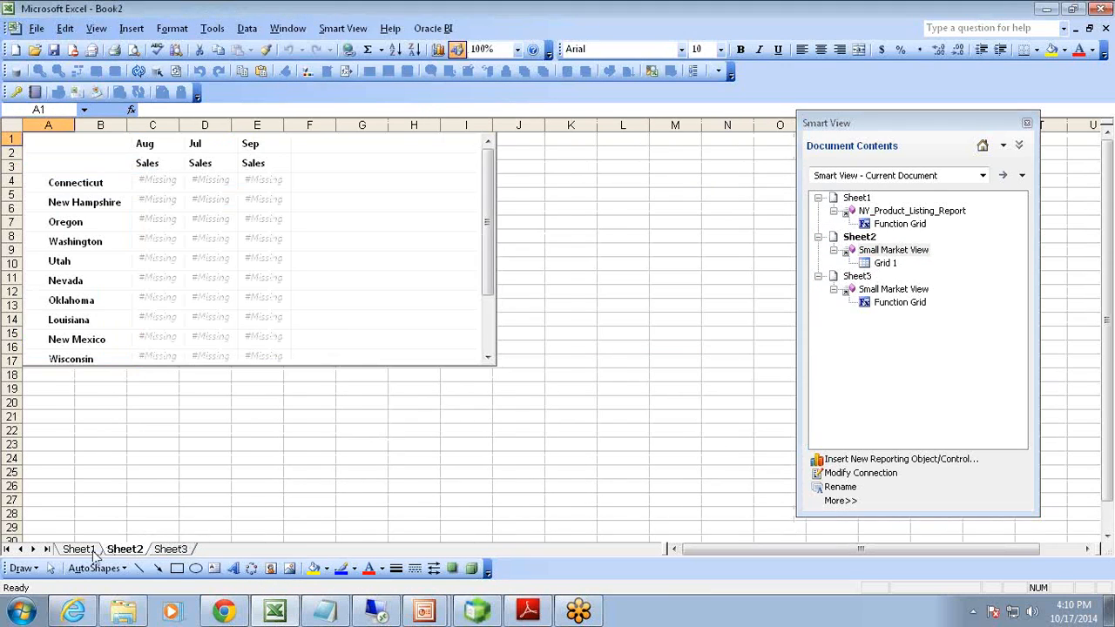
{"action": "left_click", "coordinate": [92, 550]}
{"action": "left_click", "coordinate": [171, 548]}
{"action": "right_click", "coordinate": [171, 549]}
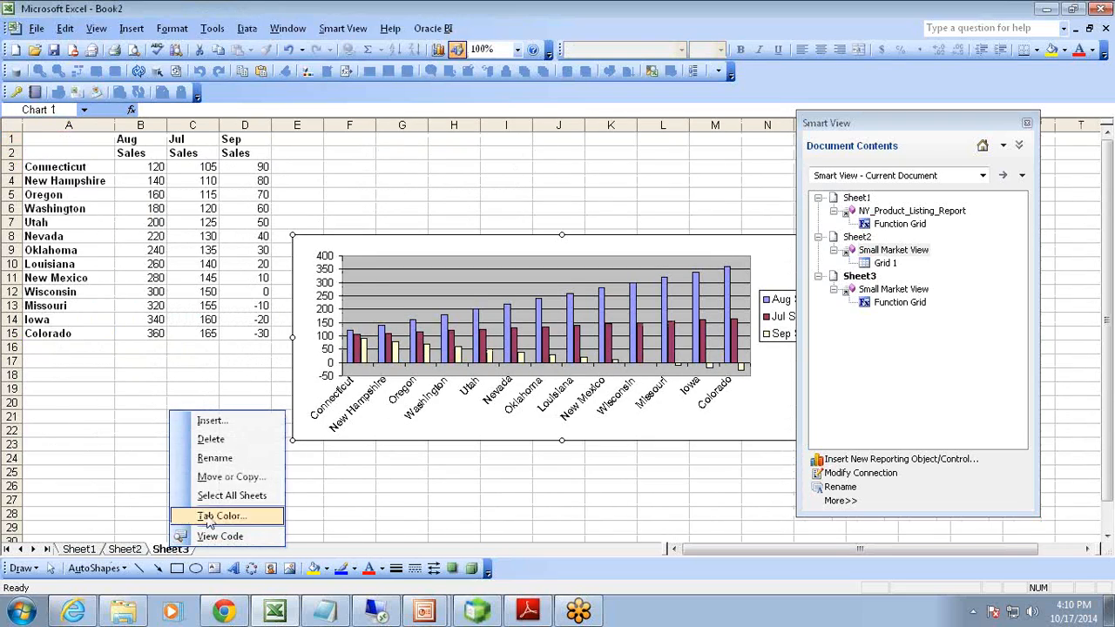
{"action": "left_click", "coordinate": [231, 426]}
{"action": "left_click", "coordinate": [347, 535]}
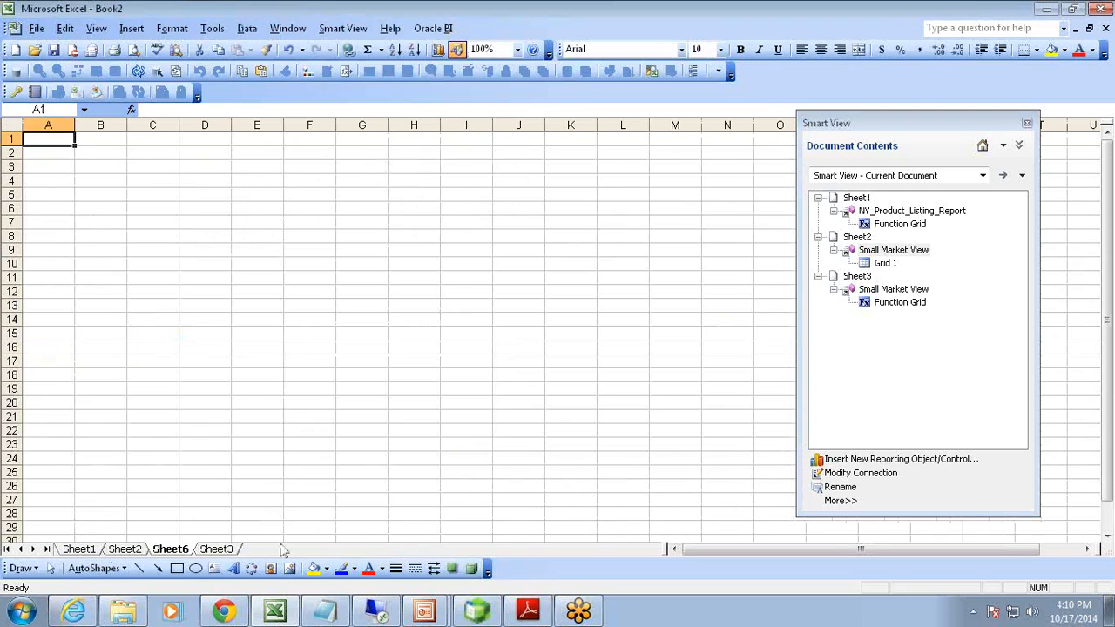
{"action": "left_click_drag", "start_coordinate": [176, 551], "coordinate": [246, 549]}
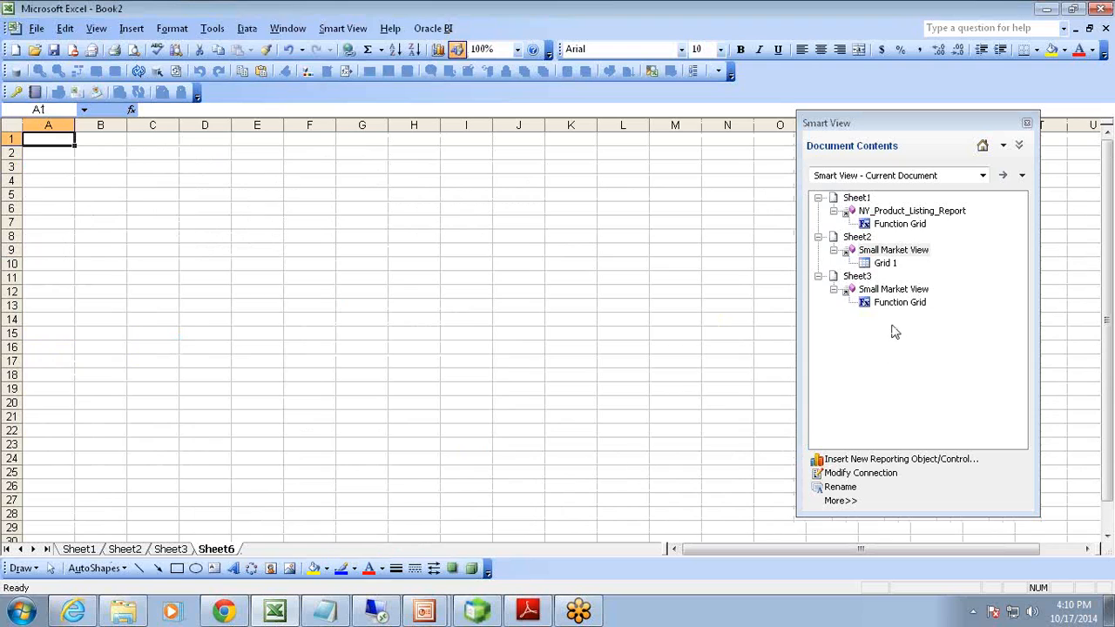
Step: Start an ad hoc analysis on OSample Basic's Small Market View in the blank sheet and widen column A for the market names
{"action": "left_click", "coordinate": [883, 252]}
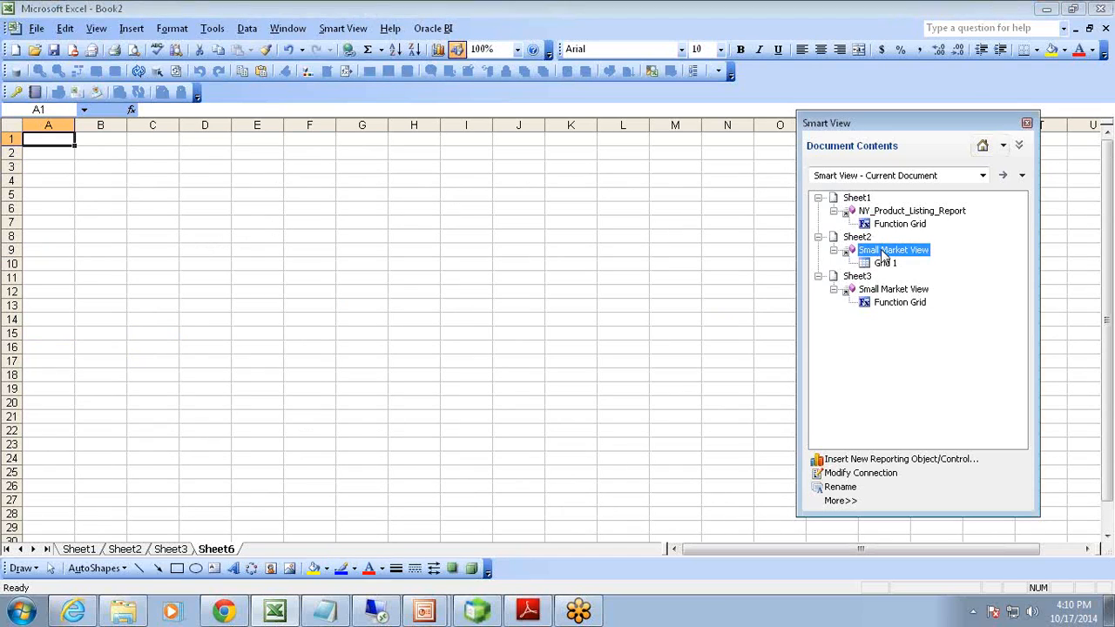
{"action": "right_click", "coordinate": [883, 252]}
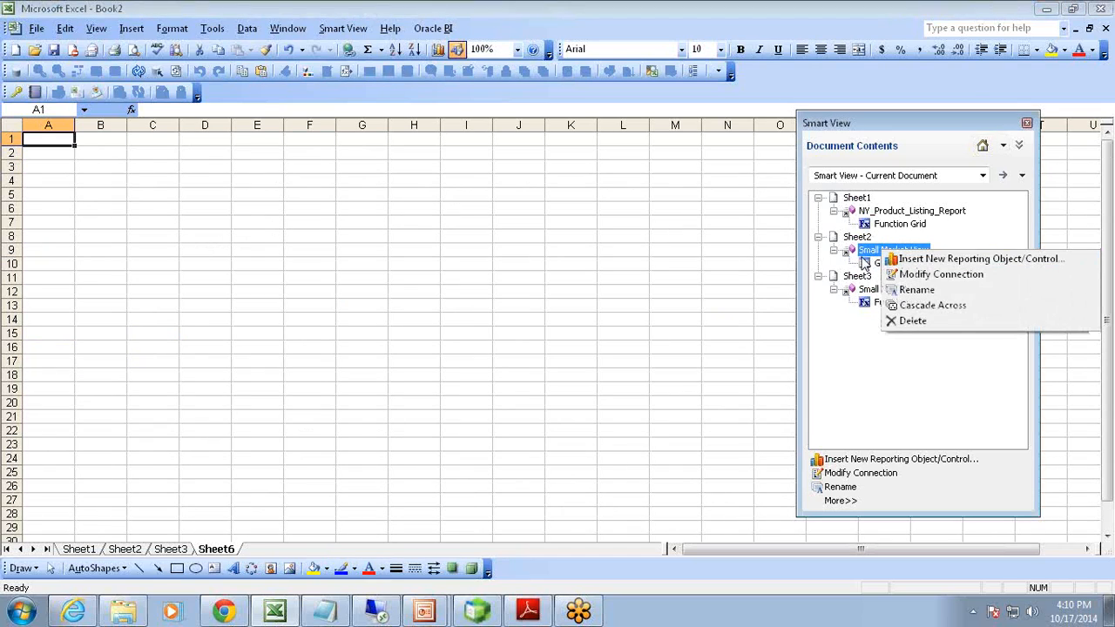
{"action": "left_click", "coordinate": [985, 147]}
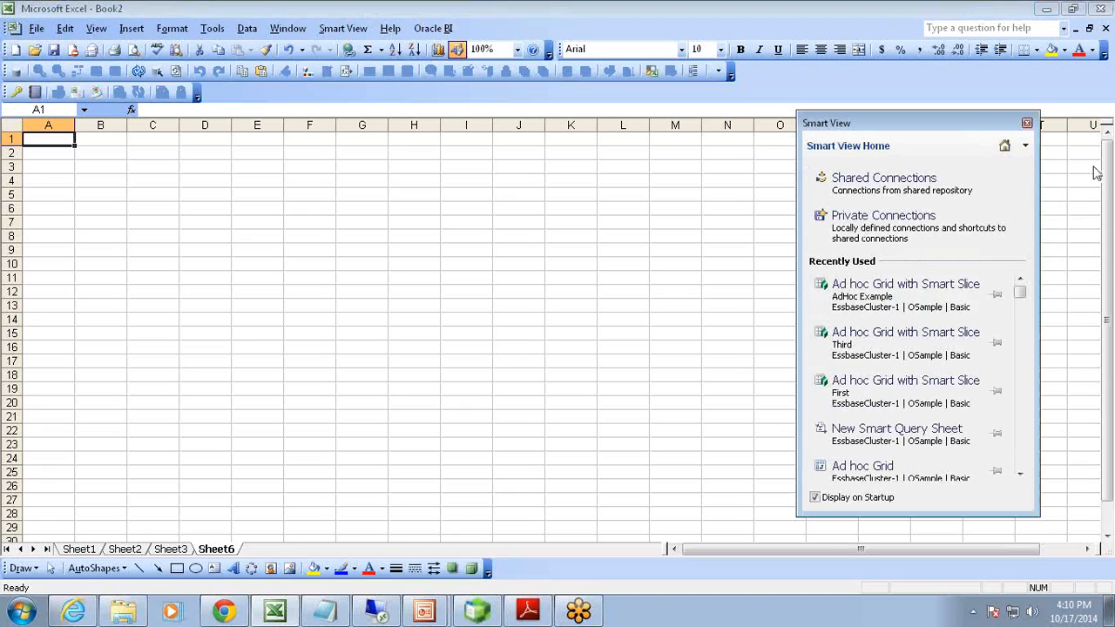
{"action": "left_click", "coordinate": [906, 178]}
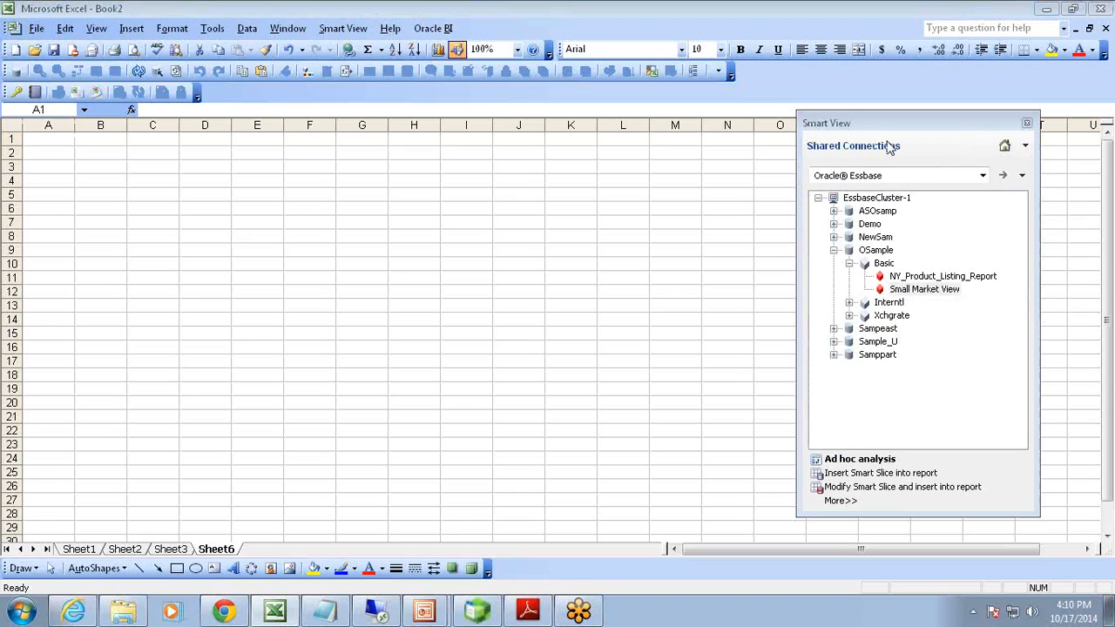
{"action": "right_click", "coordinate": [891, 290]}
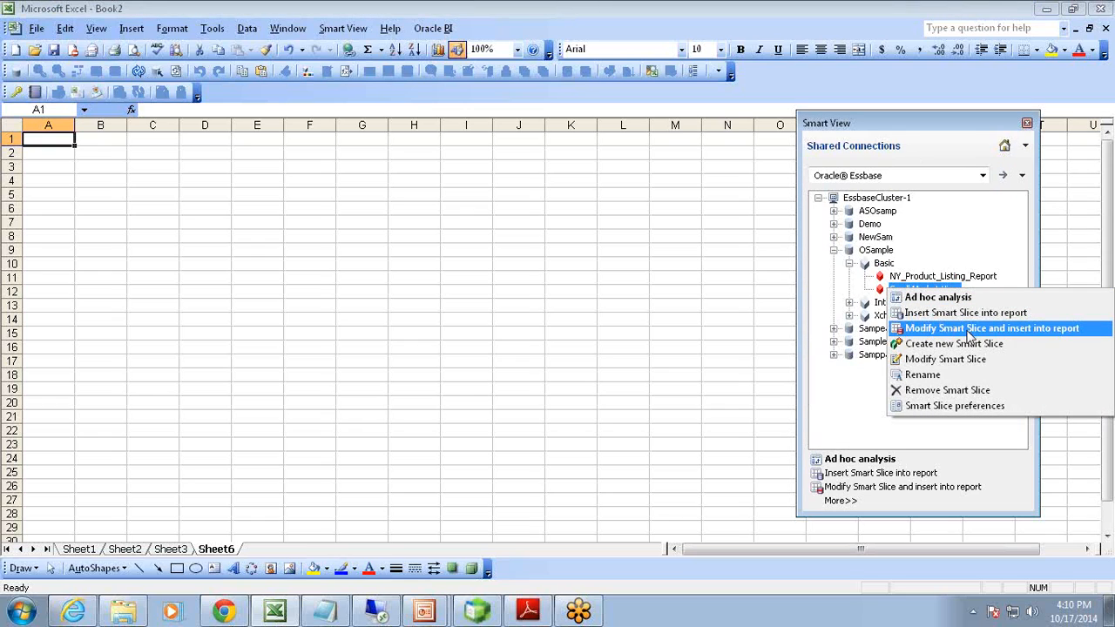
{"action": "left_click", "coordinate": [970, 299]}
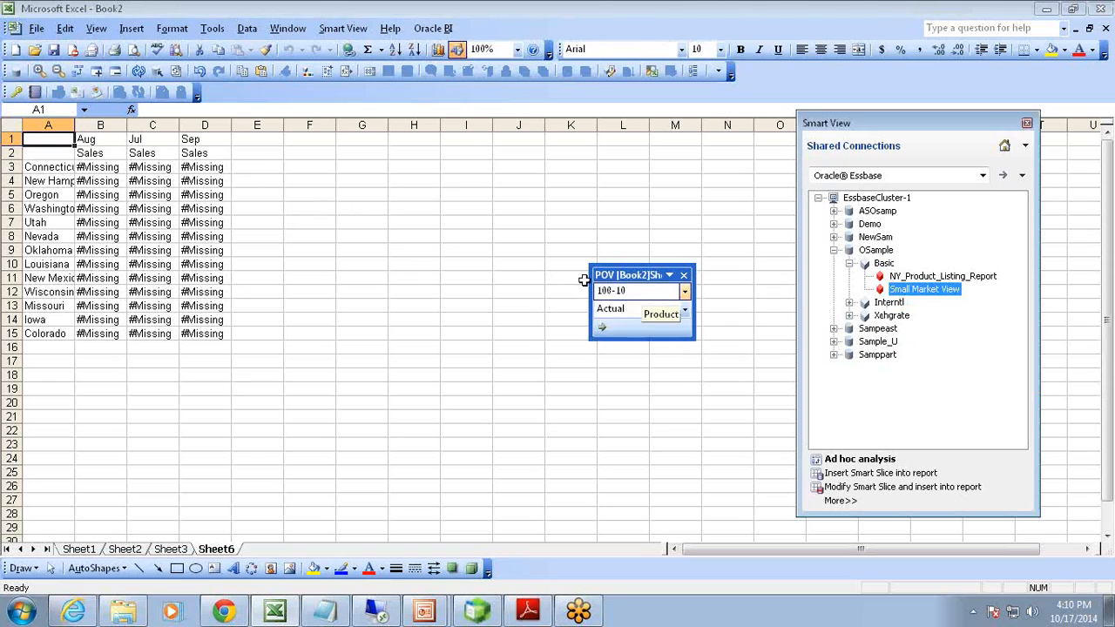
{"action": "left_click_drag", "start_coordinate": [75, 128], "coordinate": [89, 129]}
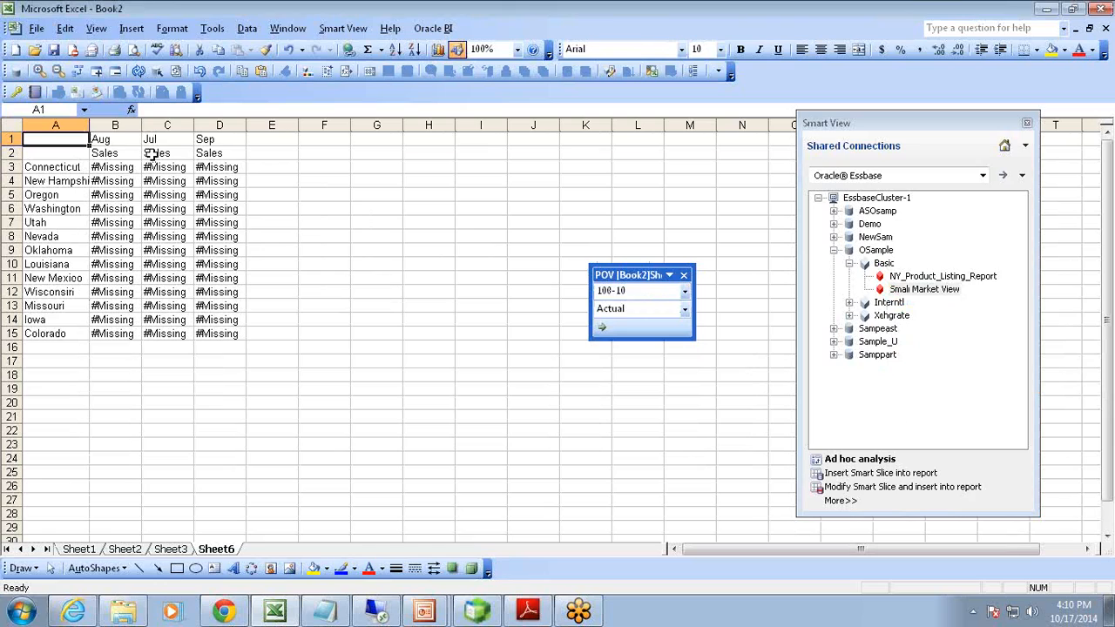
Step: Pivot the Aug column header out of the ad hoc grid into the POV
{"action": "left_click", "coordinate": [124, 142]}
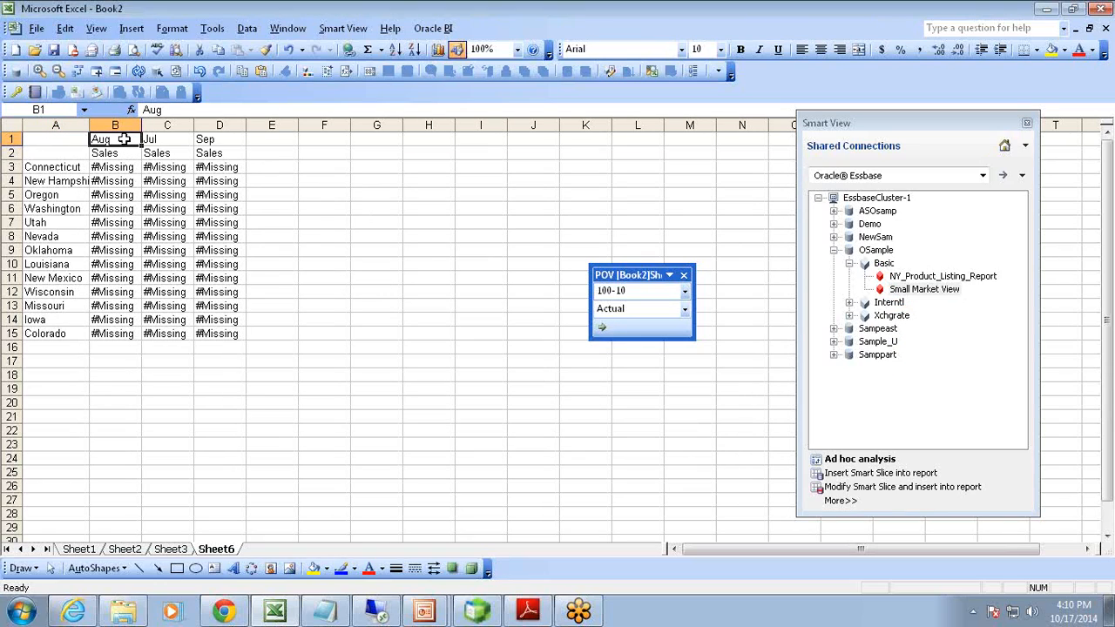
{"action": "left_click_drag", "start_coordinate": [124, 139], "coordinate": [636, 297]}
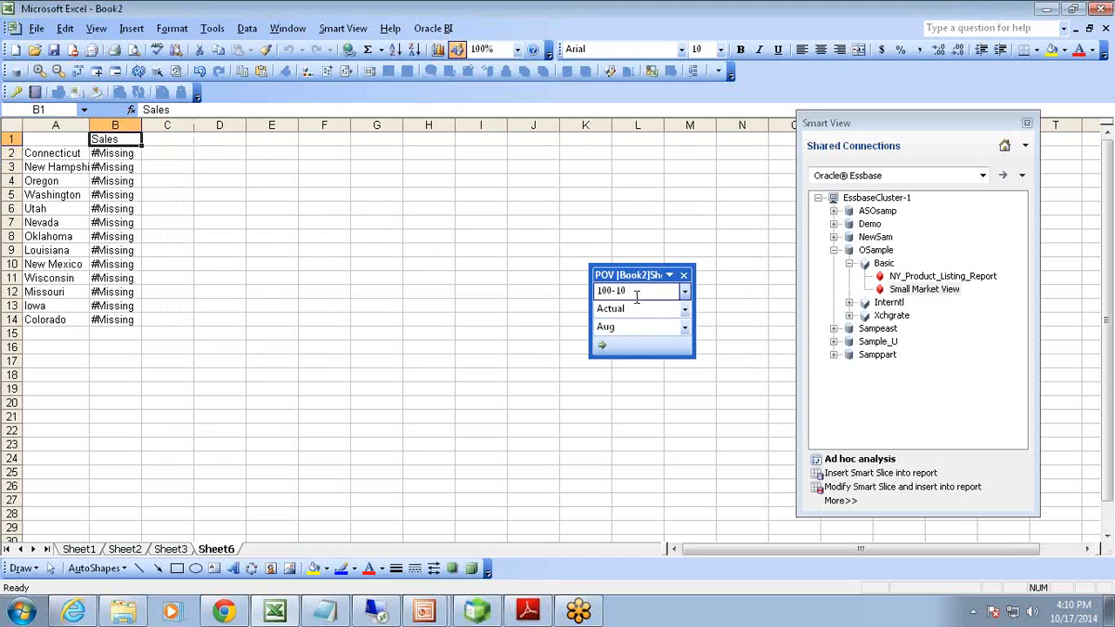
{"action": "left_click", "coordinate": [620, 328]}
Step: Pivot product 100-10 from the POV to the columns above Sales, and return it to the POV
{"action": "left_click", "coordinate": [638, 293]}
{"action": "right_click", "coordinate": [646, 295]}
{"action": "left_click", "coordinate": [598, 290]}
{"action": "left_click_drag", "start_coordinate": [685, 294], "coordinate": [157, 145]}
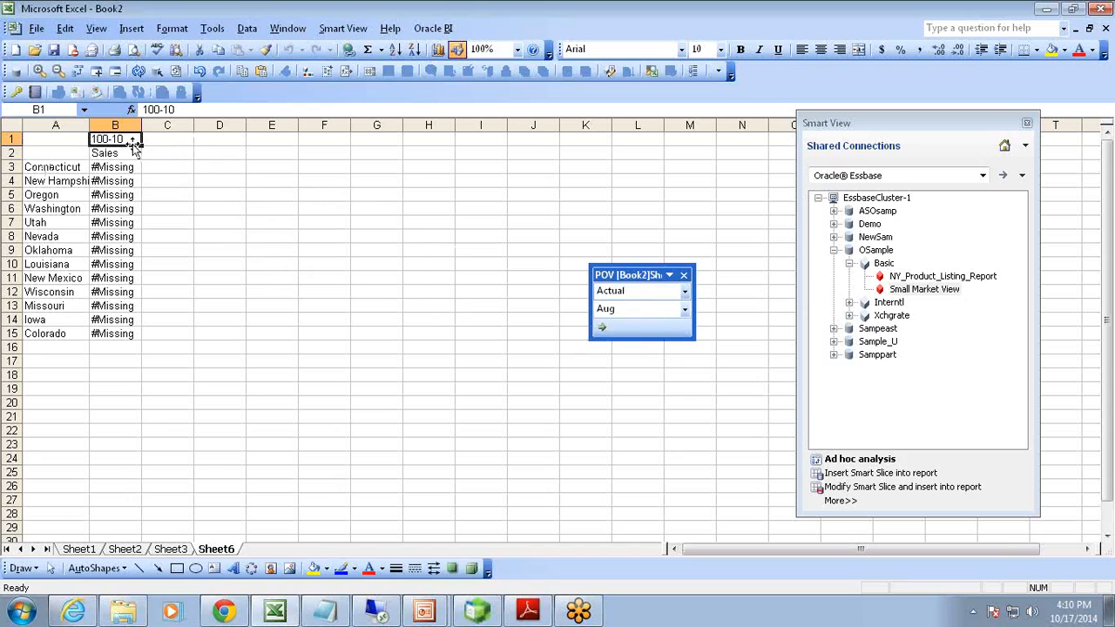
{"action": "left_click", "coordinate": [685, 292]}
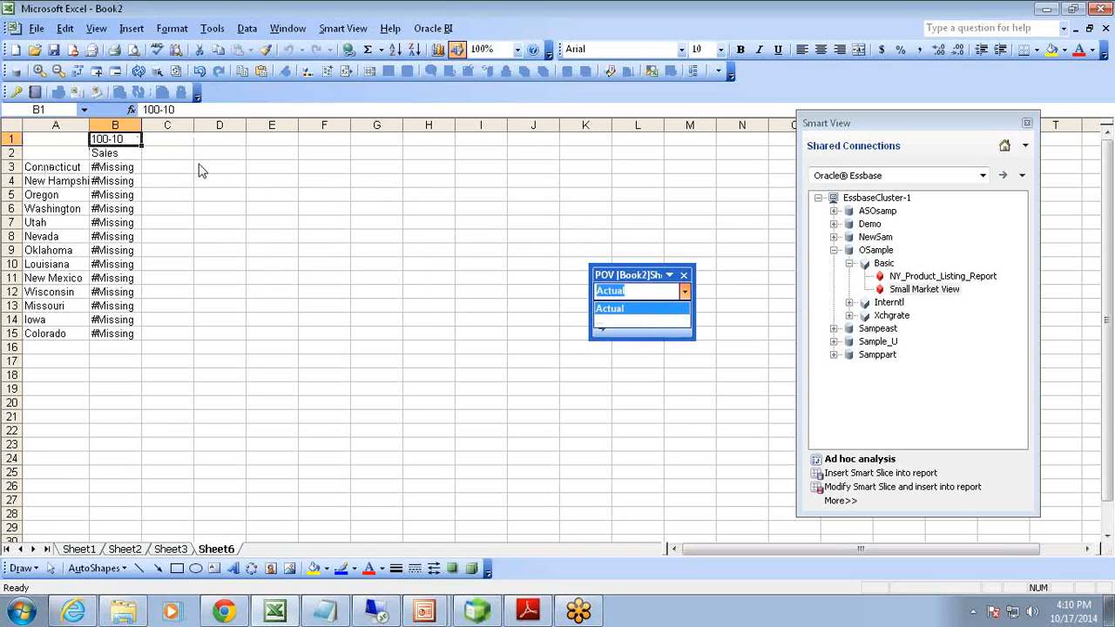
{"action": "left_click", "coordinate": [584, 213]}
{"action": "left_click", "coordinate": [113, 157]}
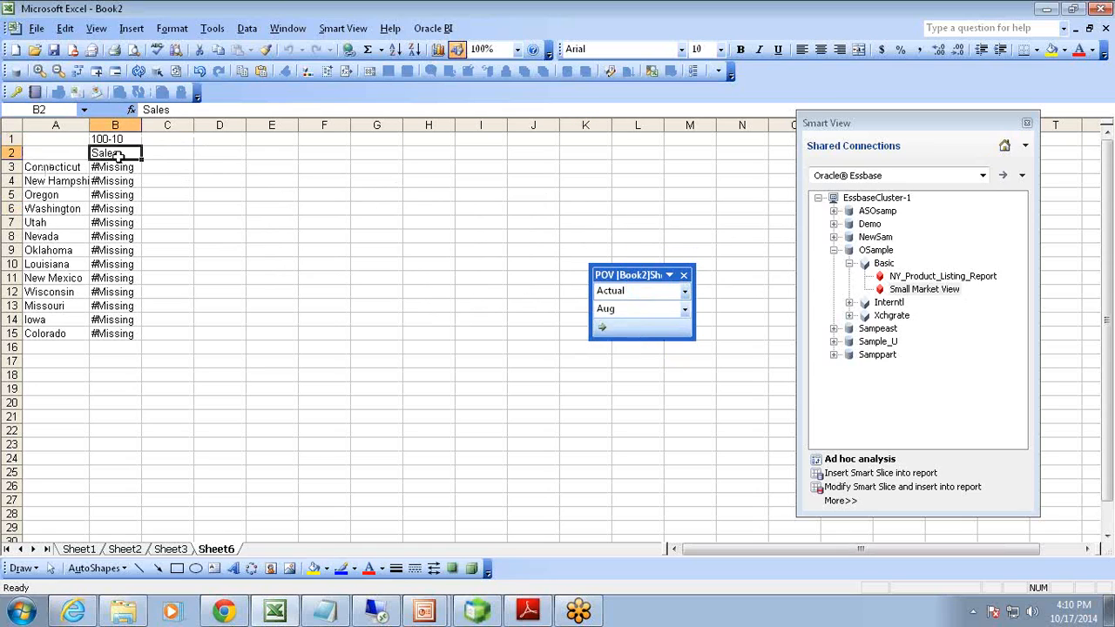
{"action": "left_click", "coordinate": [117, 140]}
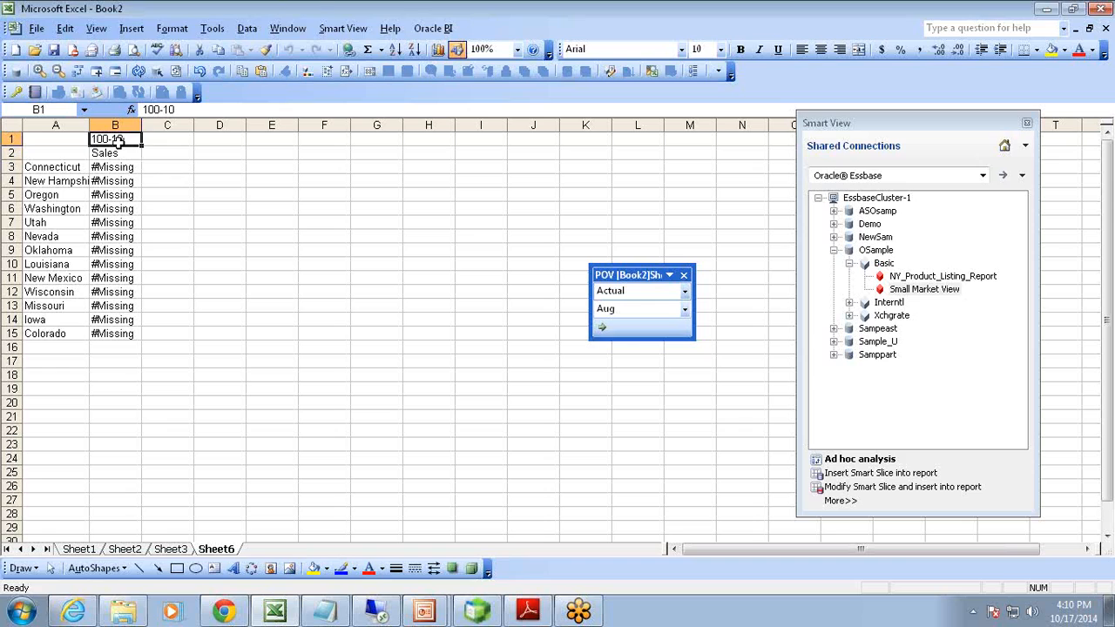
{"action": "left_click_drag", "start_coordinate": [118, 139], "coordinate": [621, 301]}
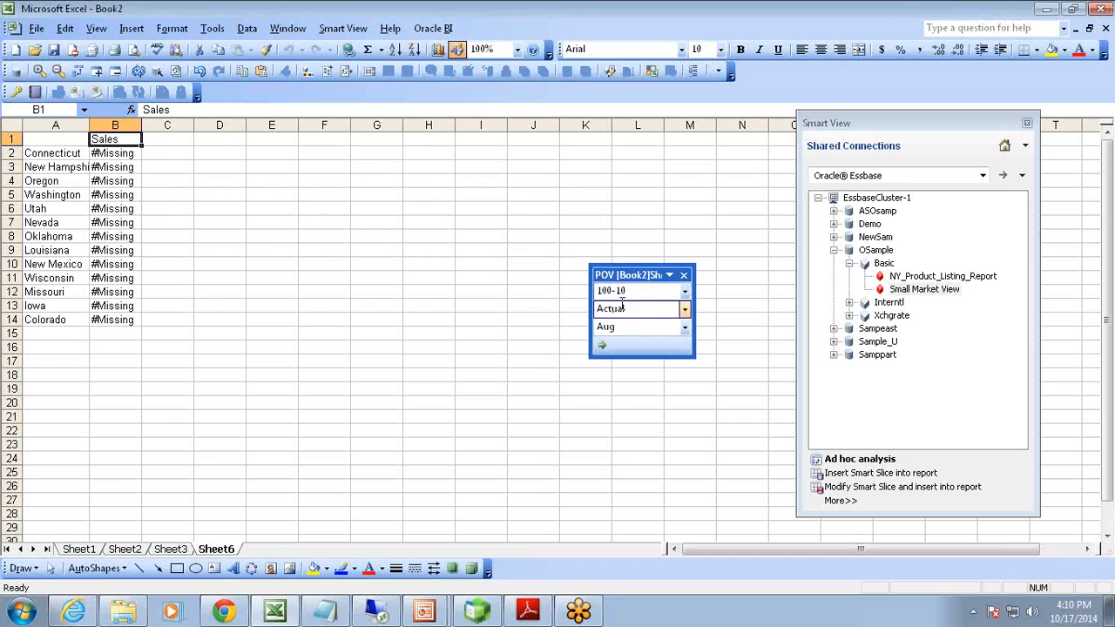
Step: Filter the POV's Product members by Descendants and replace 100-10 in the selection with Product, Descendants
{"action": "left_click", "coordinate": [685, 292]}
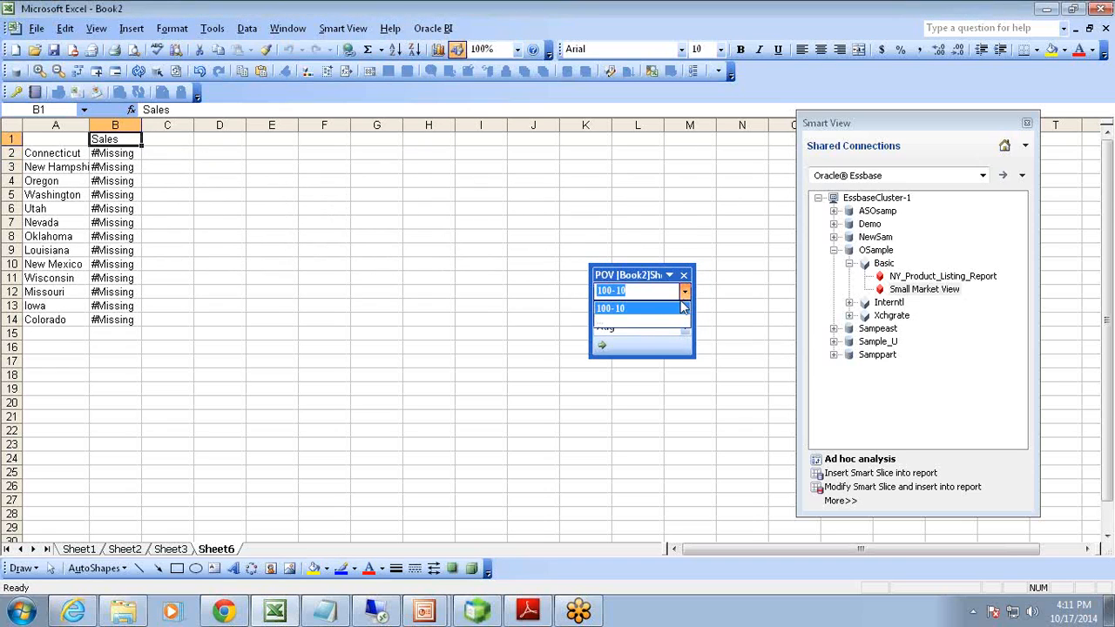
{"action": "left_click", "coordinate": [645, 323]}
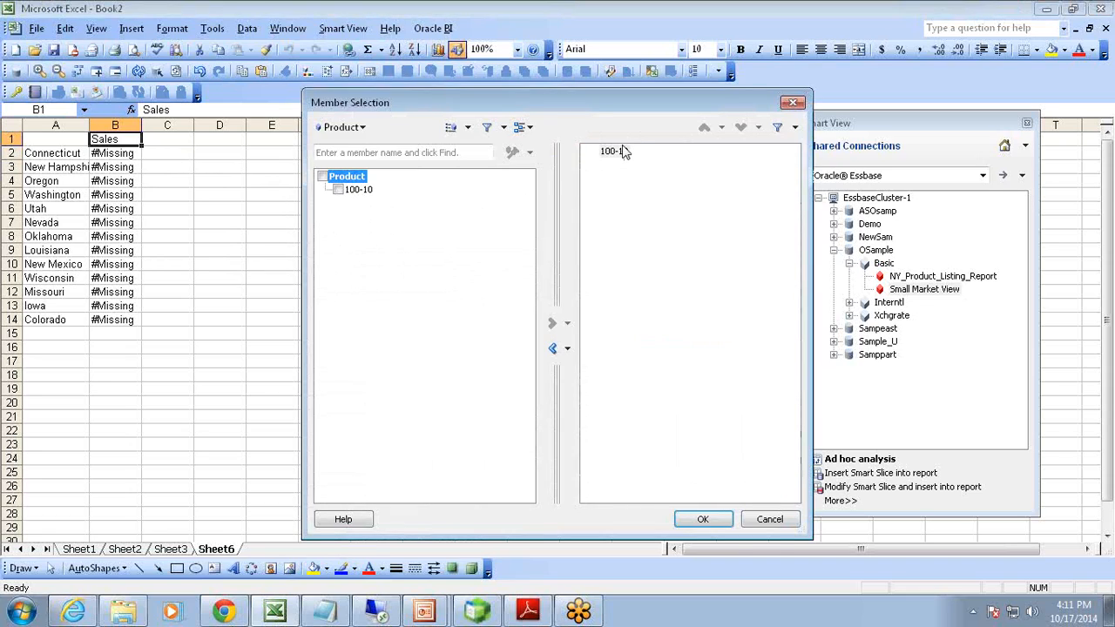
{"action": "left_click", "coordinate": [504, 128]}
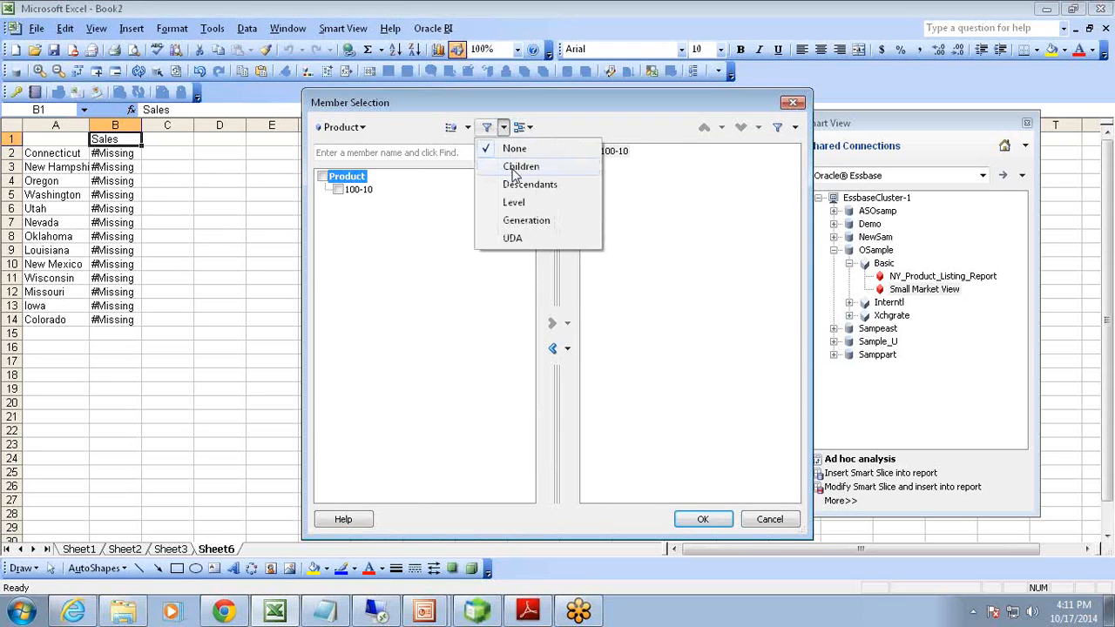
{"action": "left_click", "coordinate": [322, 176]}
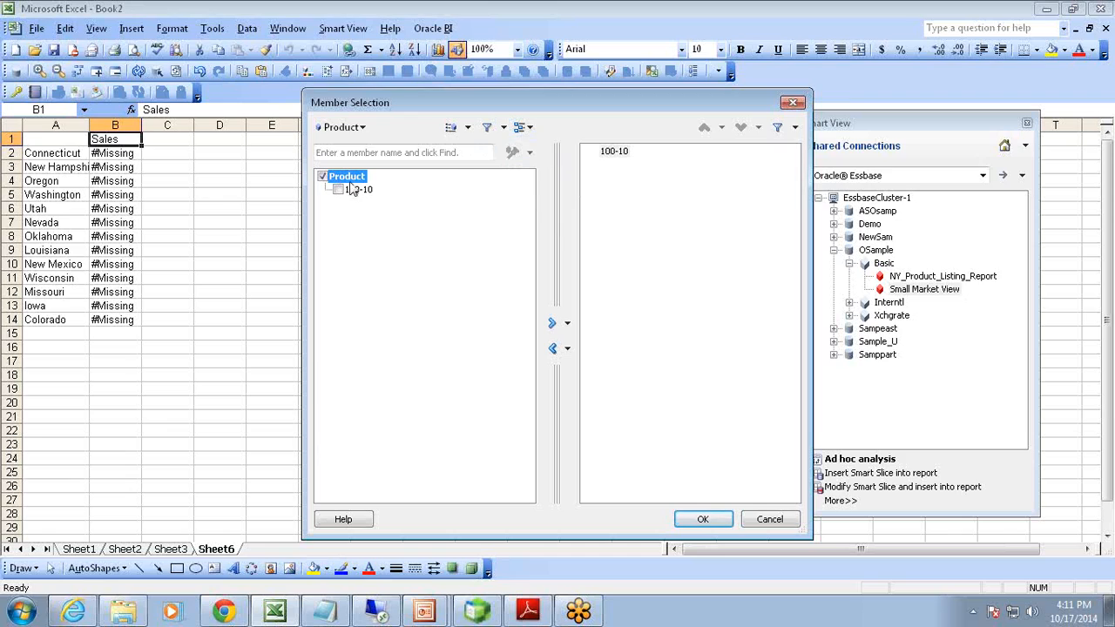
{"action": "left_click", "coordinate": [503, 128]}
{"action": "left_click", "coordinate": [523, 185]}
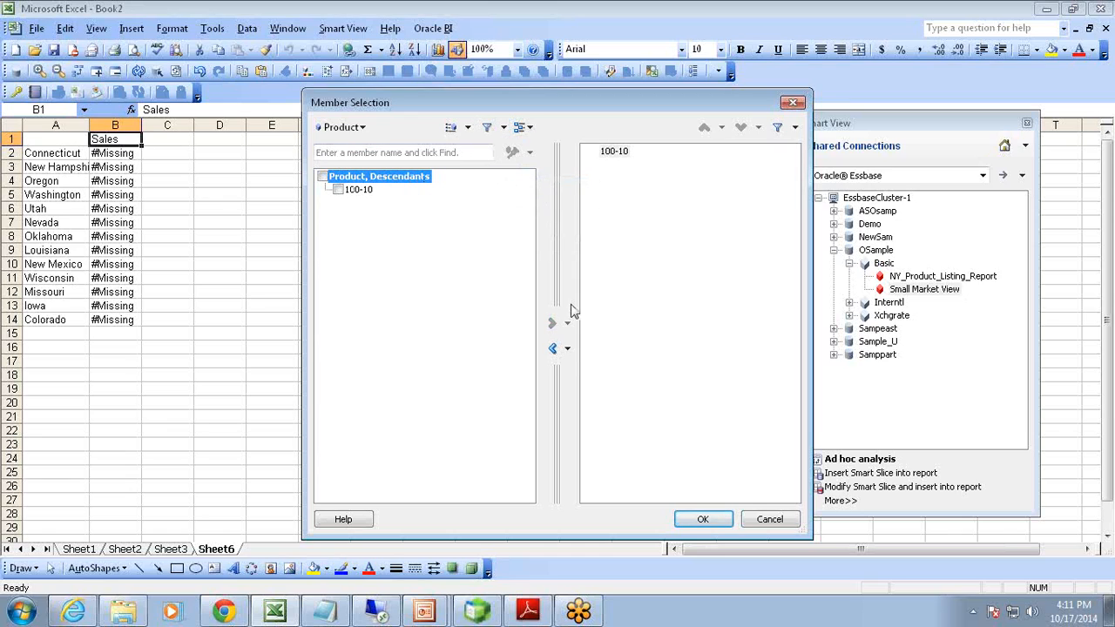
{"action": "left_click", "coordinate": [552, 349]}
{"action": "left_click", "coordinate": [552, 323]}
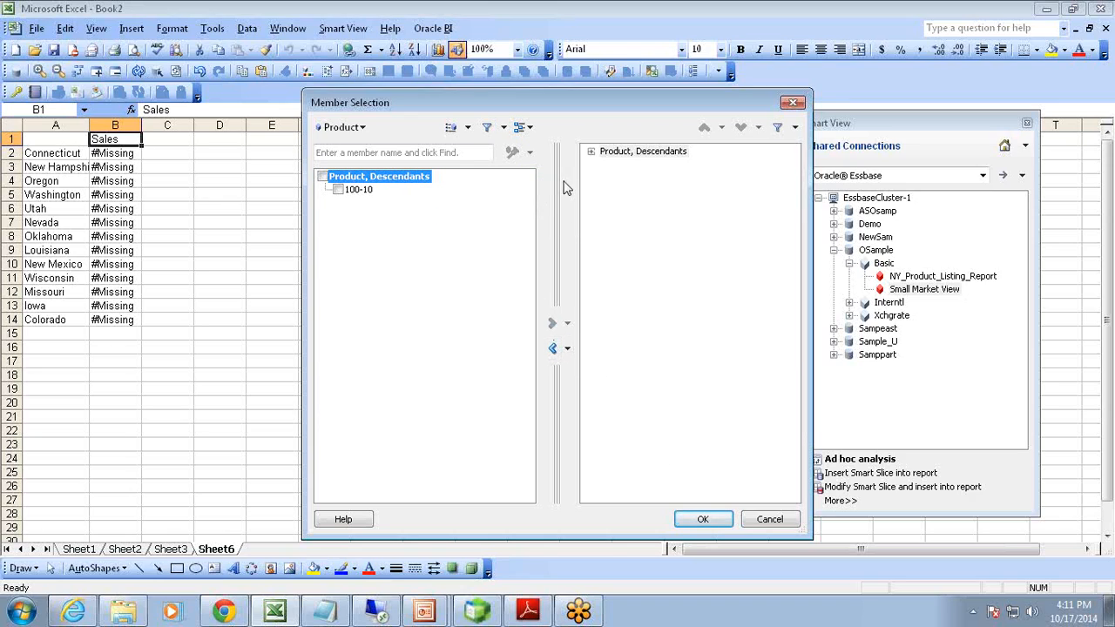
{"action": "left_click", "coordinate": [592, 153]}
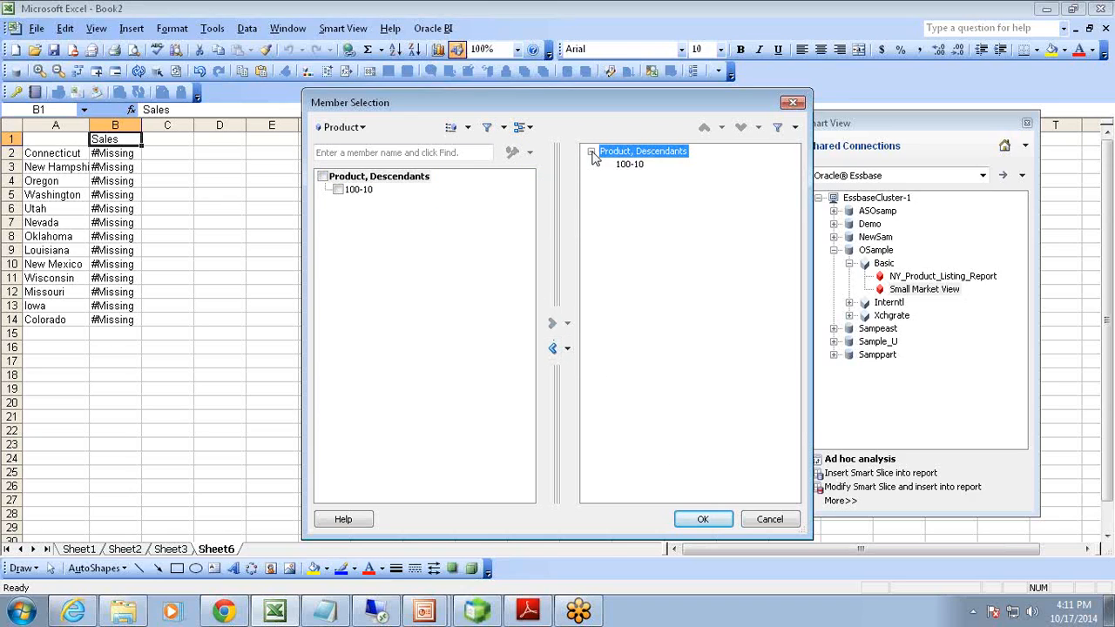
{"action": "left_click", "coordinate": [701, 520]}
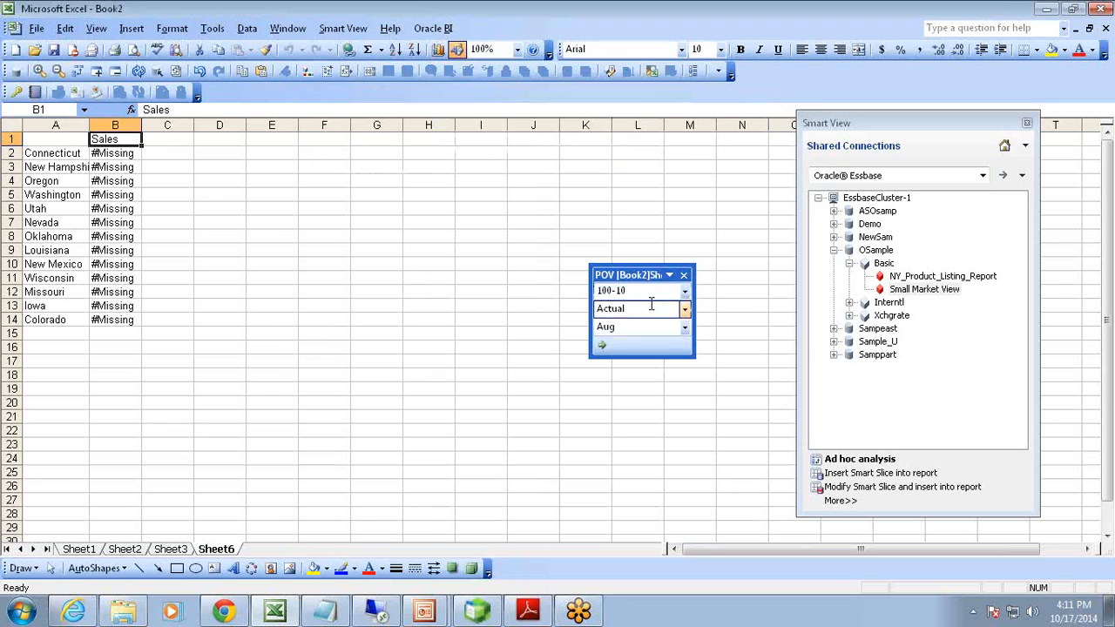
Step: Pivot the Actual scenario from the POV to the columns above Sales in the ad hoc grid
{"action": "left_click", "coordinate": [684, 327]}
{"action": "left_click", "coordinate": [681, 332]}
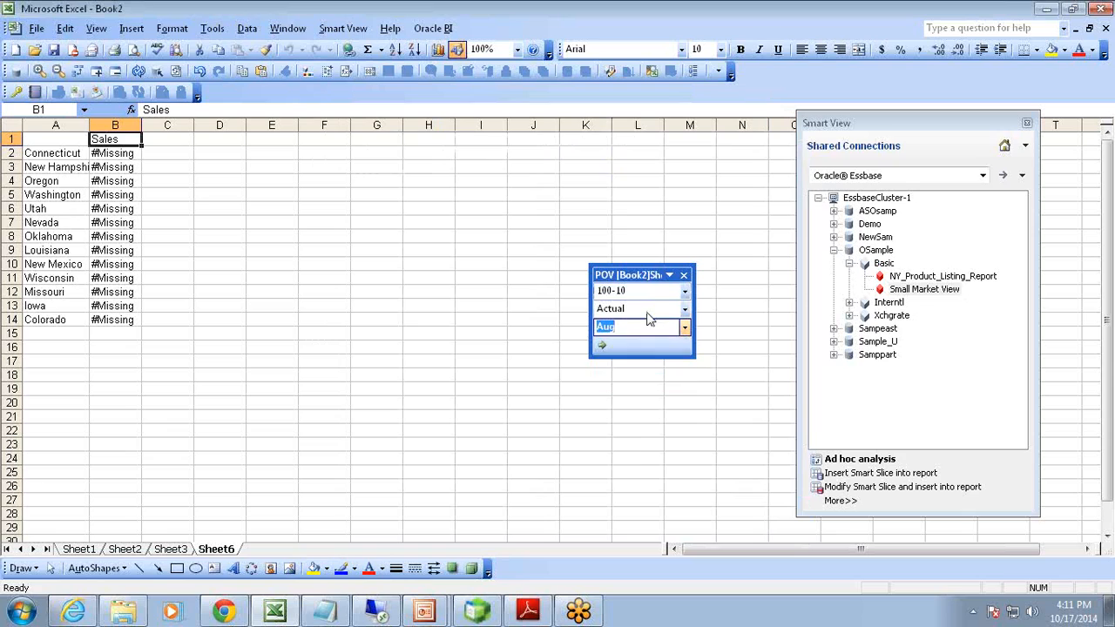
{"action": "left_click", "coordinate": [637, 306]}
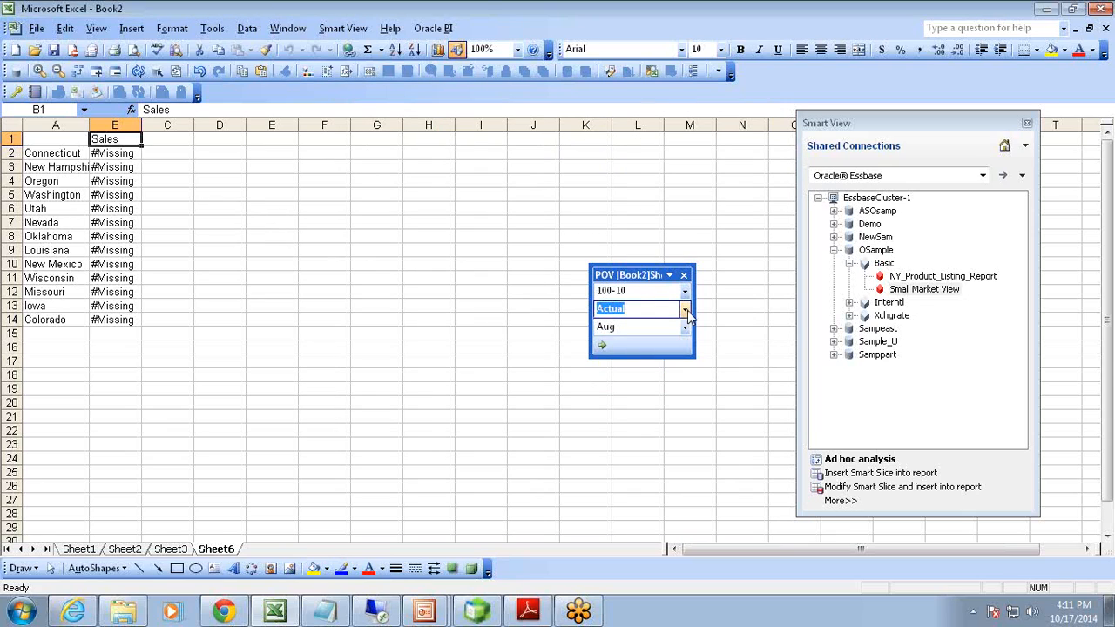
{"action": "left_click_drag", "start_coordinate": [636, 309], "coordinate": [135, 139]}
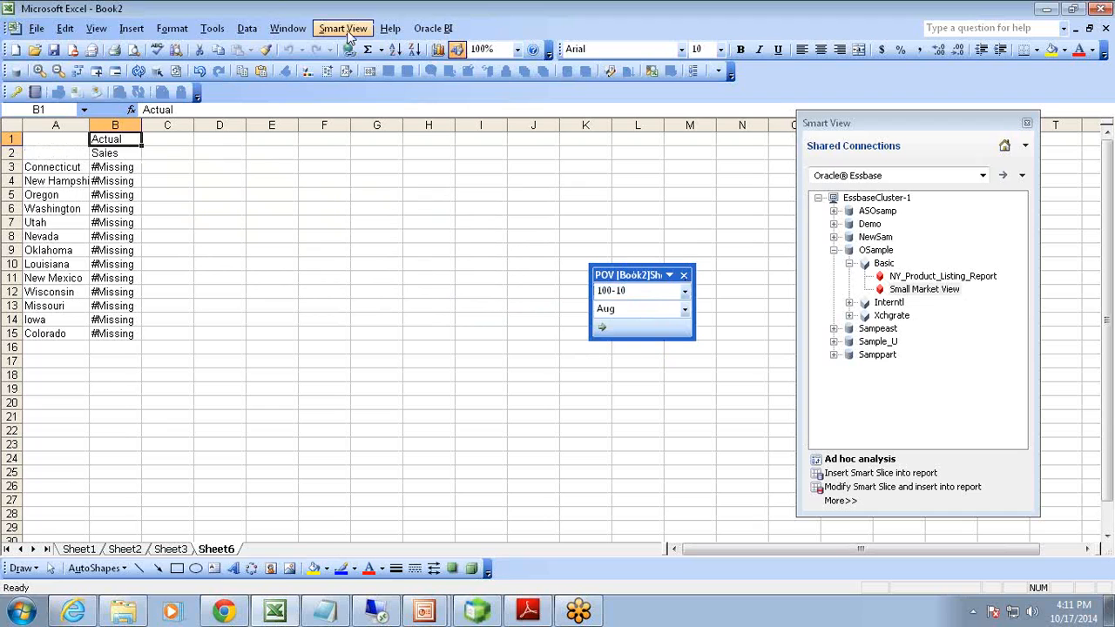
Step: Switch to the Smartview_Smart_Slice PowerPoint slide show and advance to the slide Creating Reports with Smart Slices
{"action": "mouse_move", "coordinate": [427, 614]}
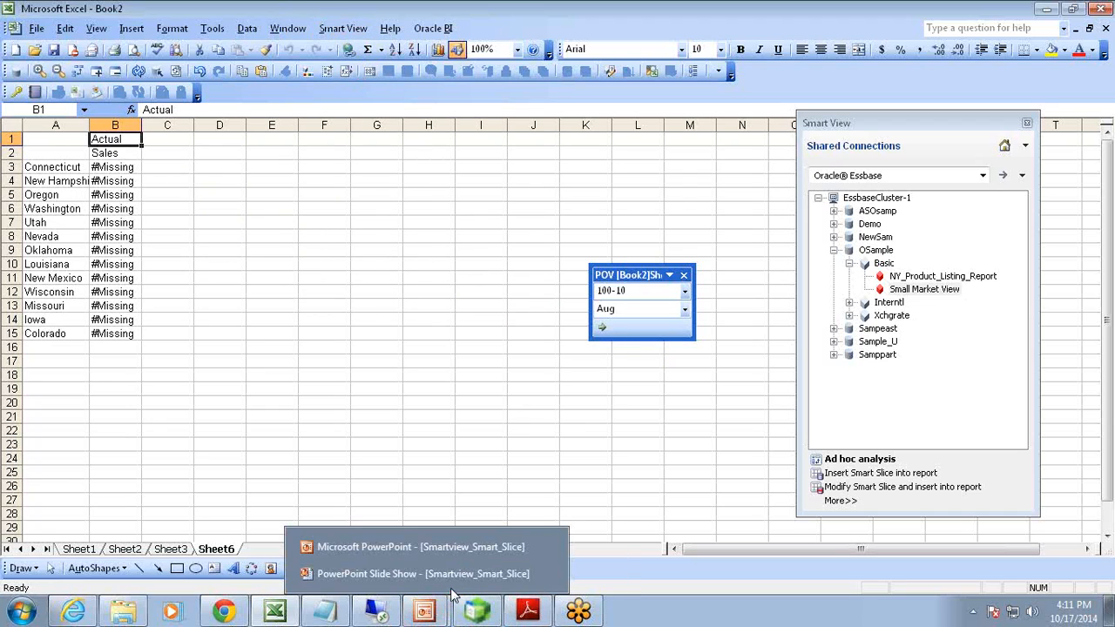
{"action": "left_click", "coordinate": [446, 575]}
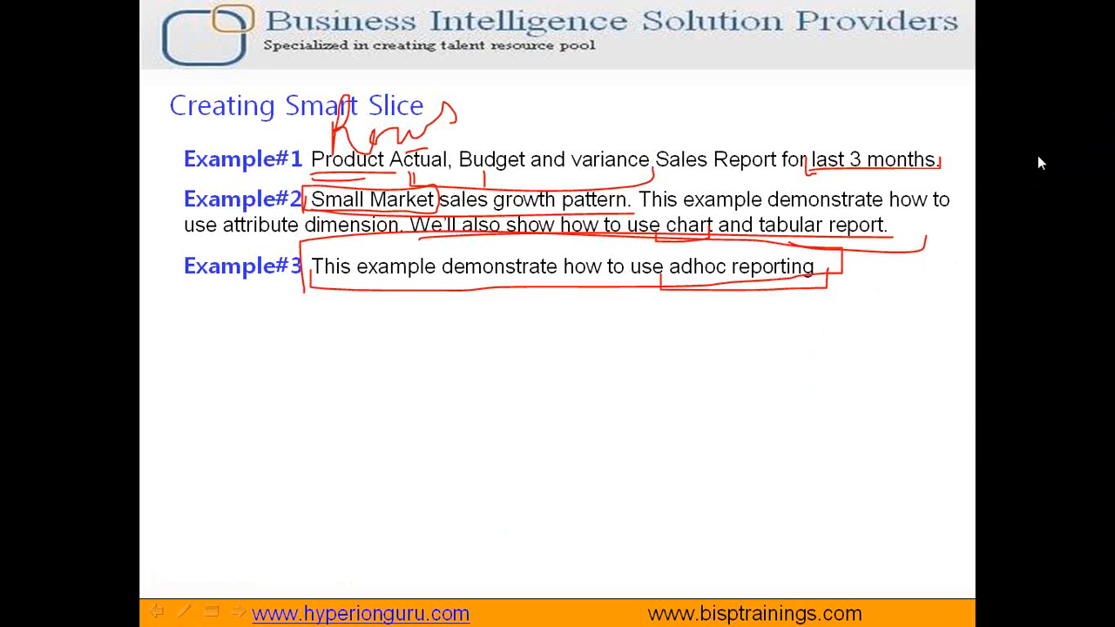
{"action": "key", "text": "Right"}
{"action": "key", "text": "Right"}
{"action": "key", "text": "Right"}
{"action": "key", "text": "Right"}
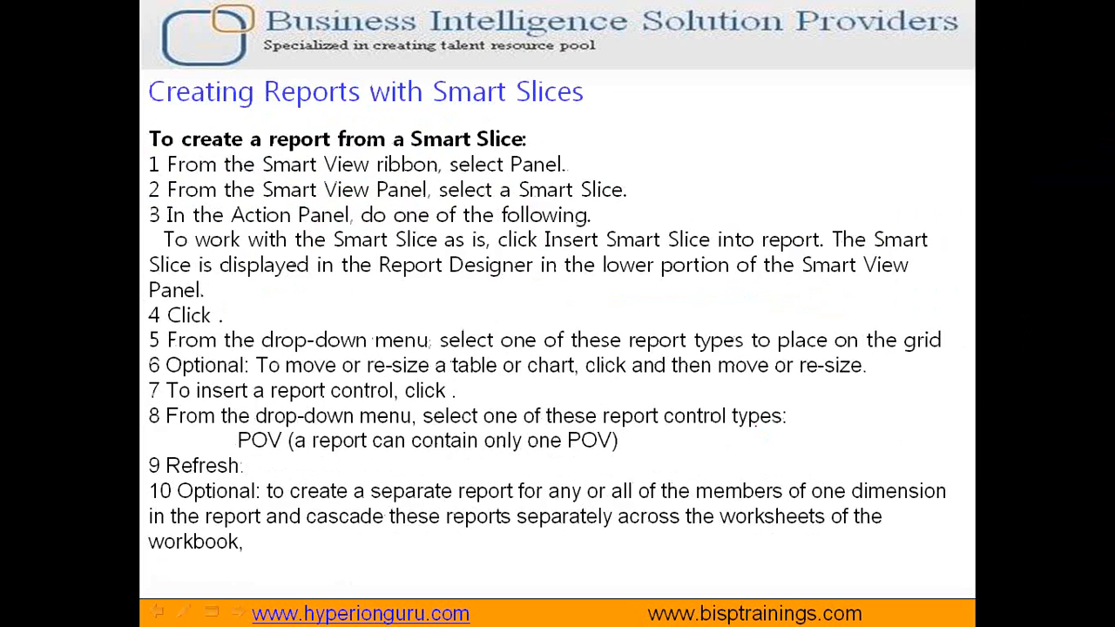